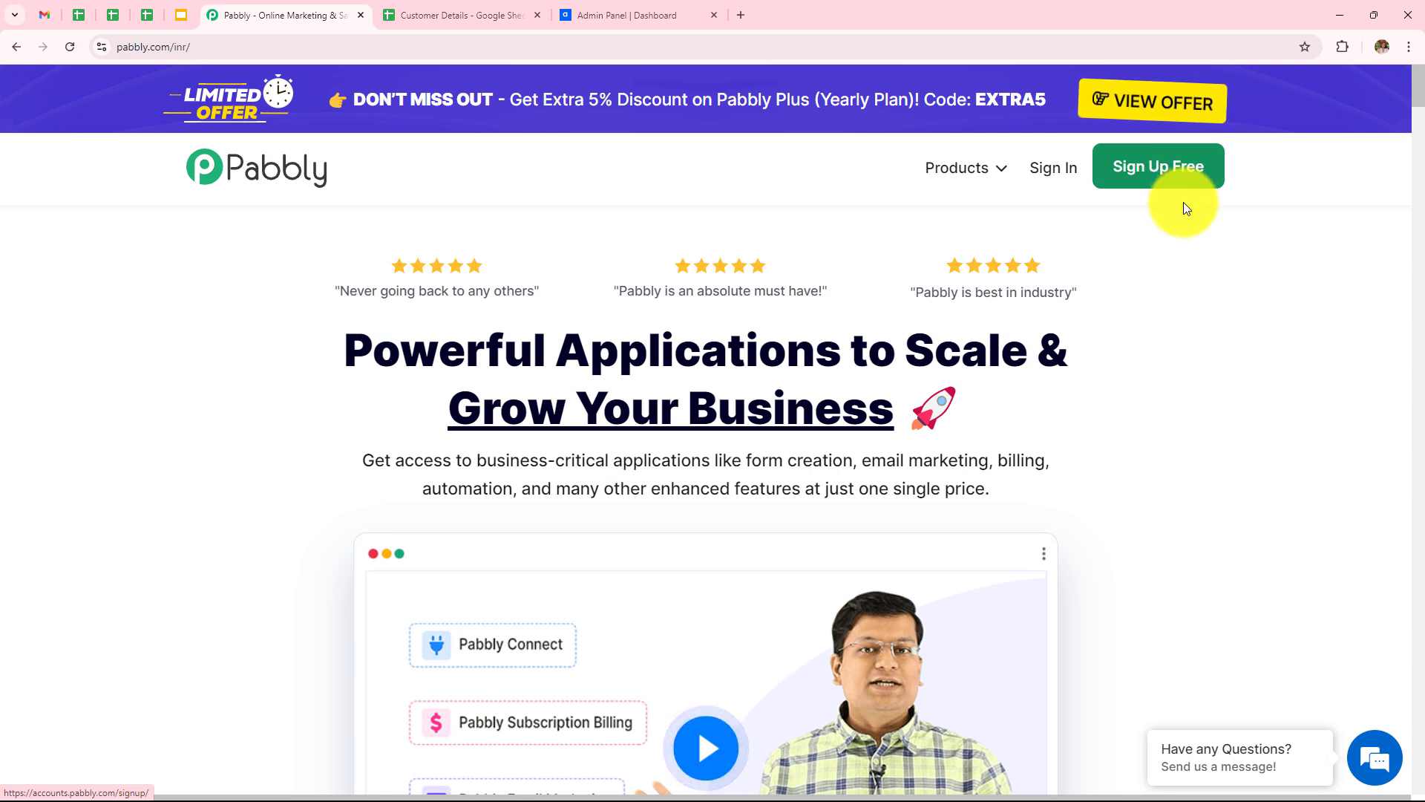
Step: Sign in to the Pabbly account and launch Pabbly Connect from the apps list
left_click(1054, 168)
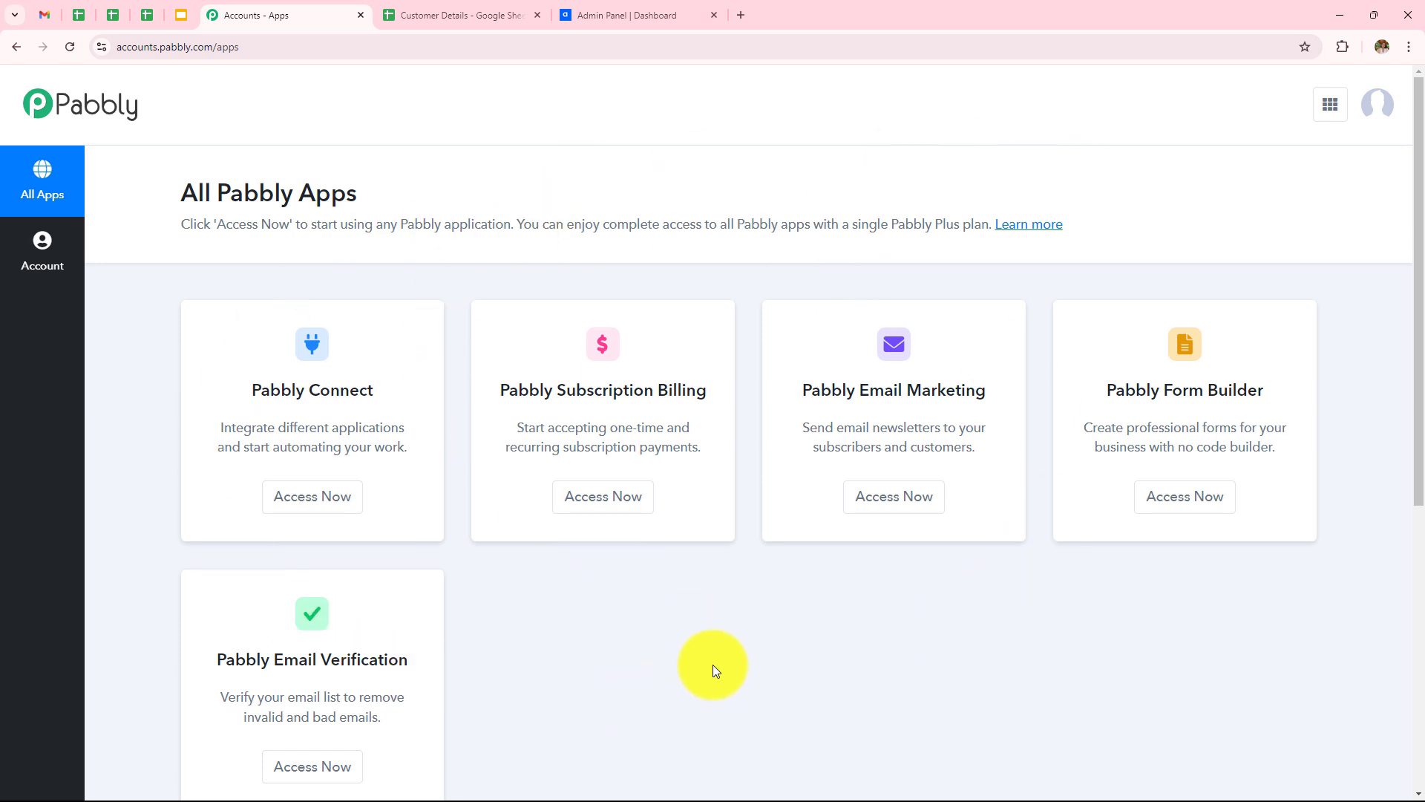
scroll(714, 661, "down", 2)
left_click(278, 353)
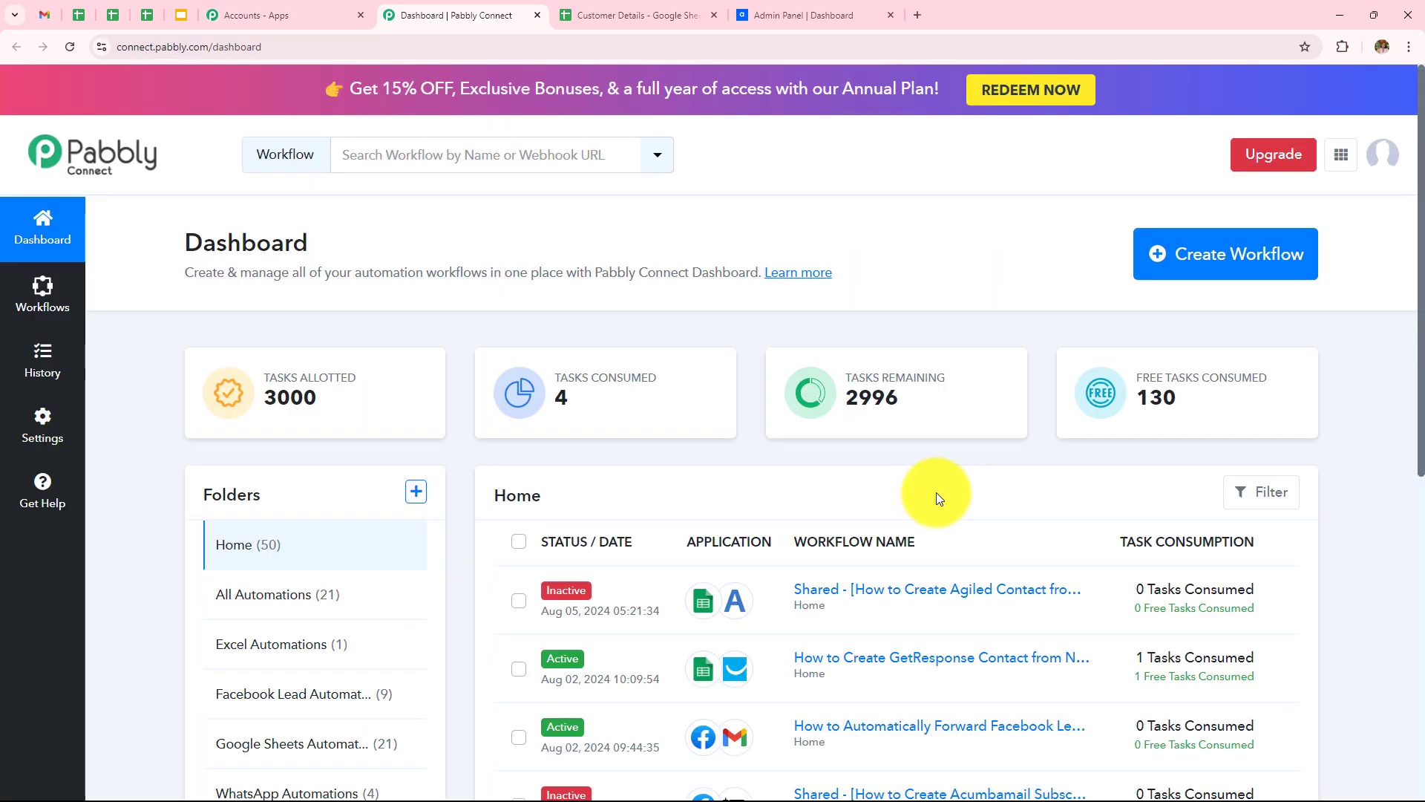
scroll(818, 487, "down", 8)
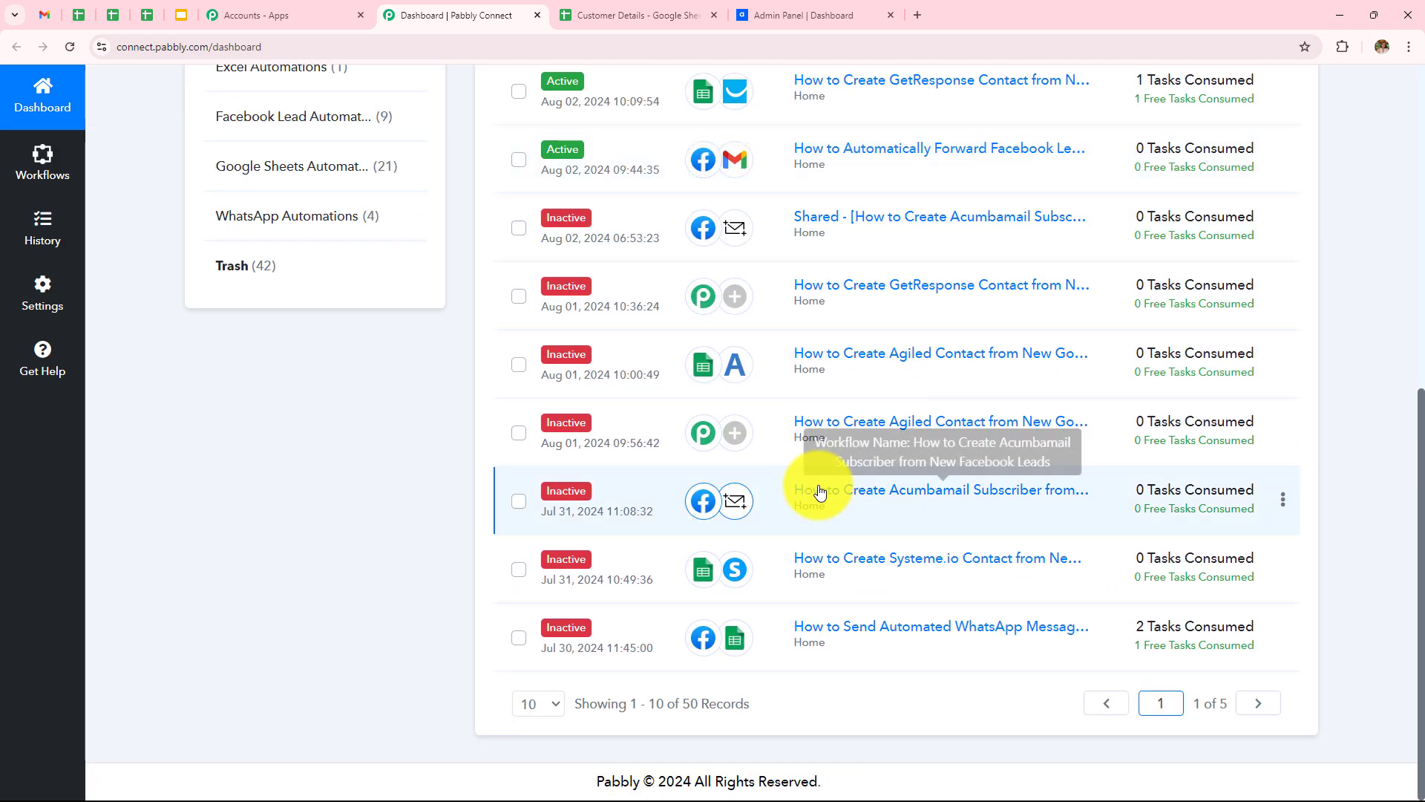
scroll(820, 486, "up", 6)
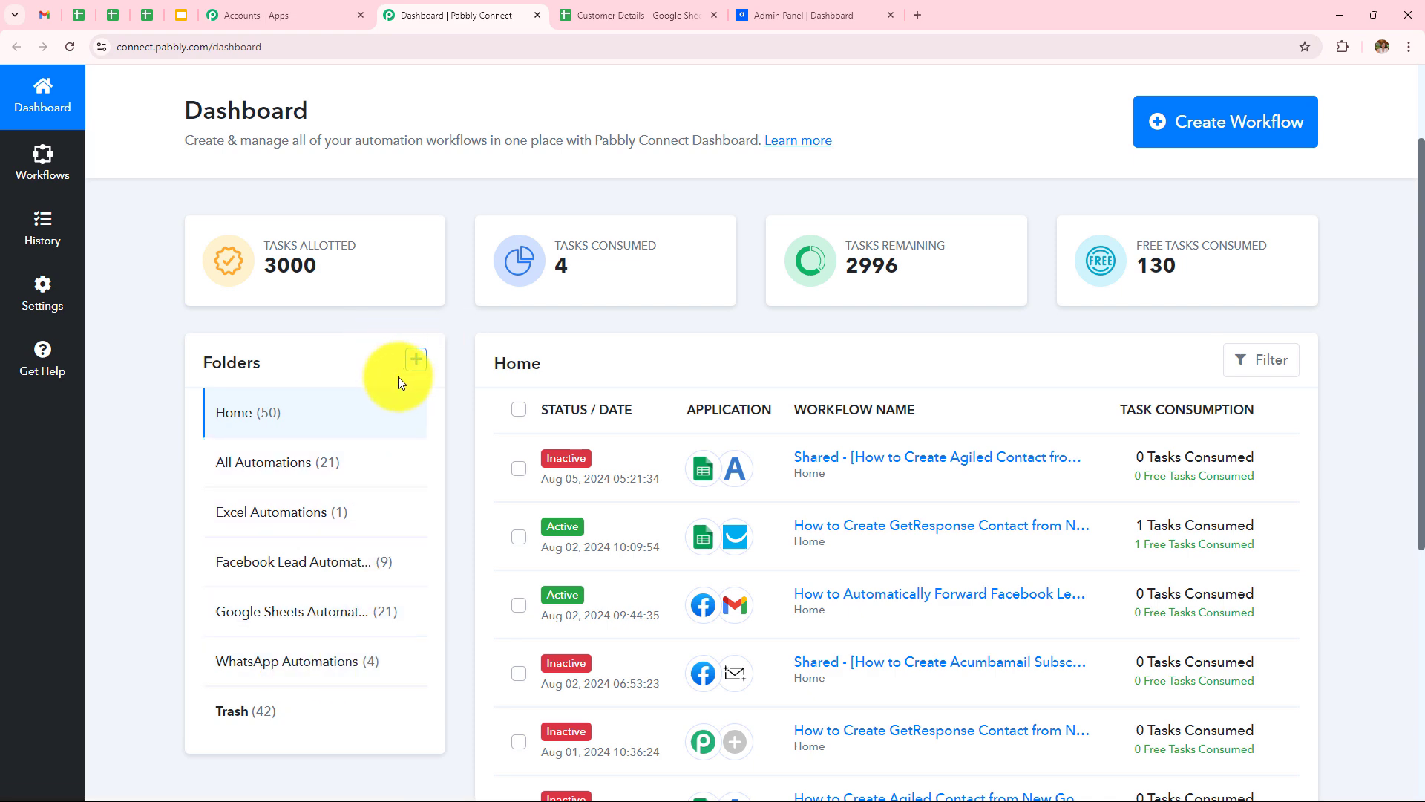
Step: Open the Create Folder form on the dashboard and close it without creating a folder
left_click(418, 362)
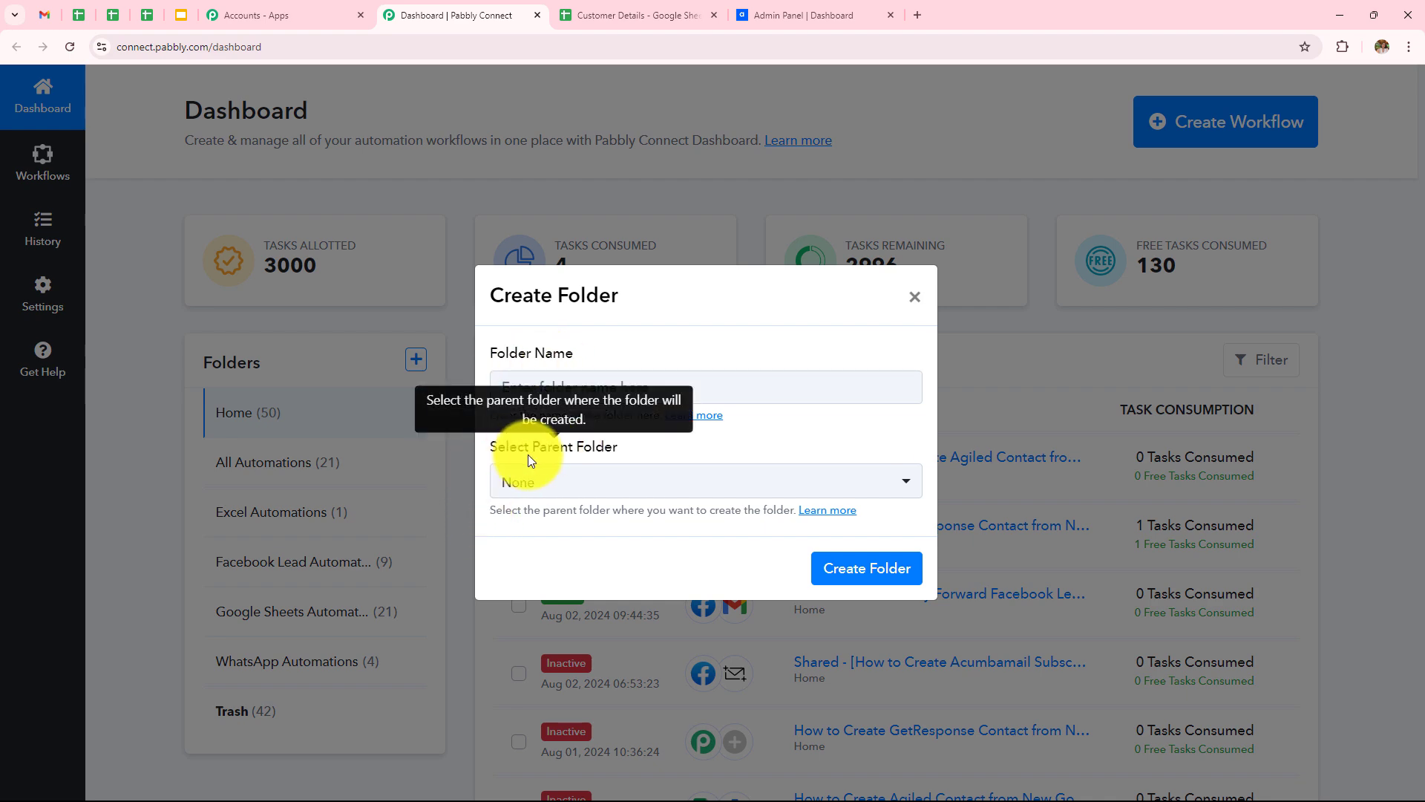
left_click(925, 304)
scroll(919, 297, "up", 2)
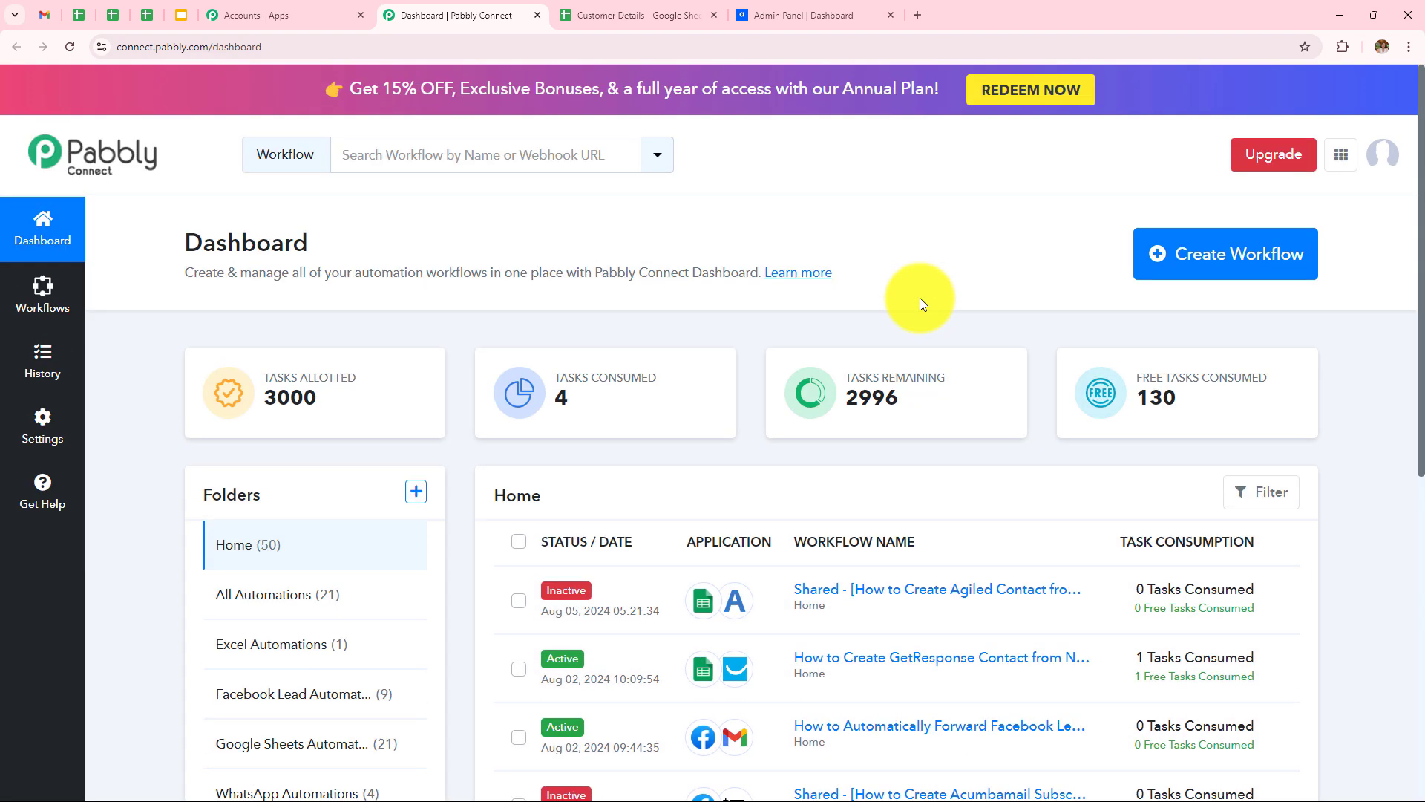
Step: Create a workflow named 'How to Create Agiled Contact from New Google Sheets Tables Row', keeping folder Home
left_click(1201, 271)
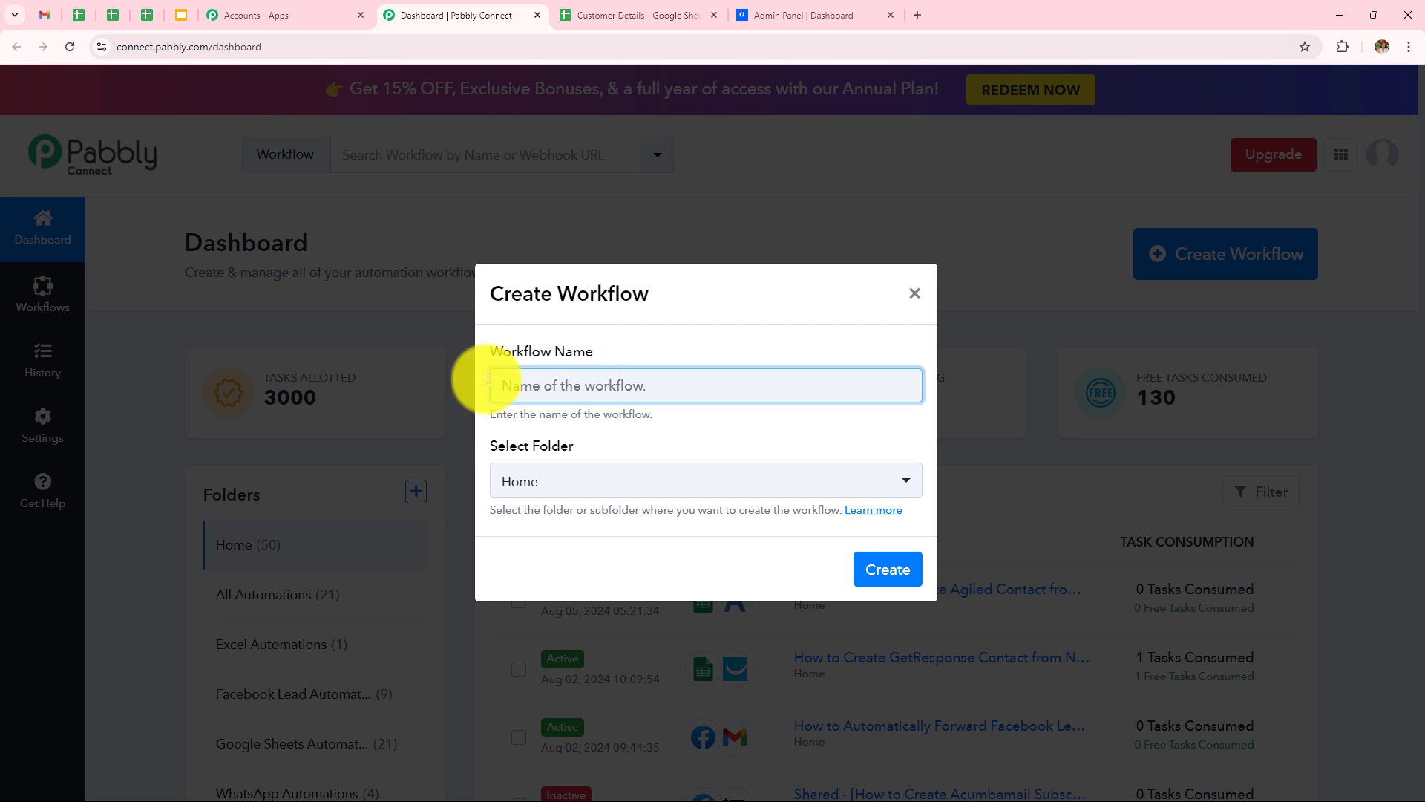
type("How to Create Agiled Contact from New Google Sheets Tables Row")
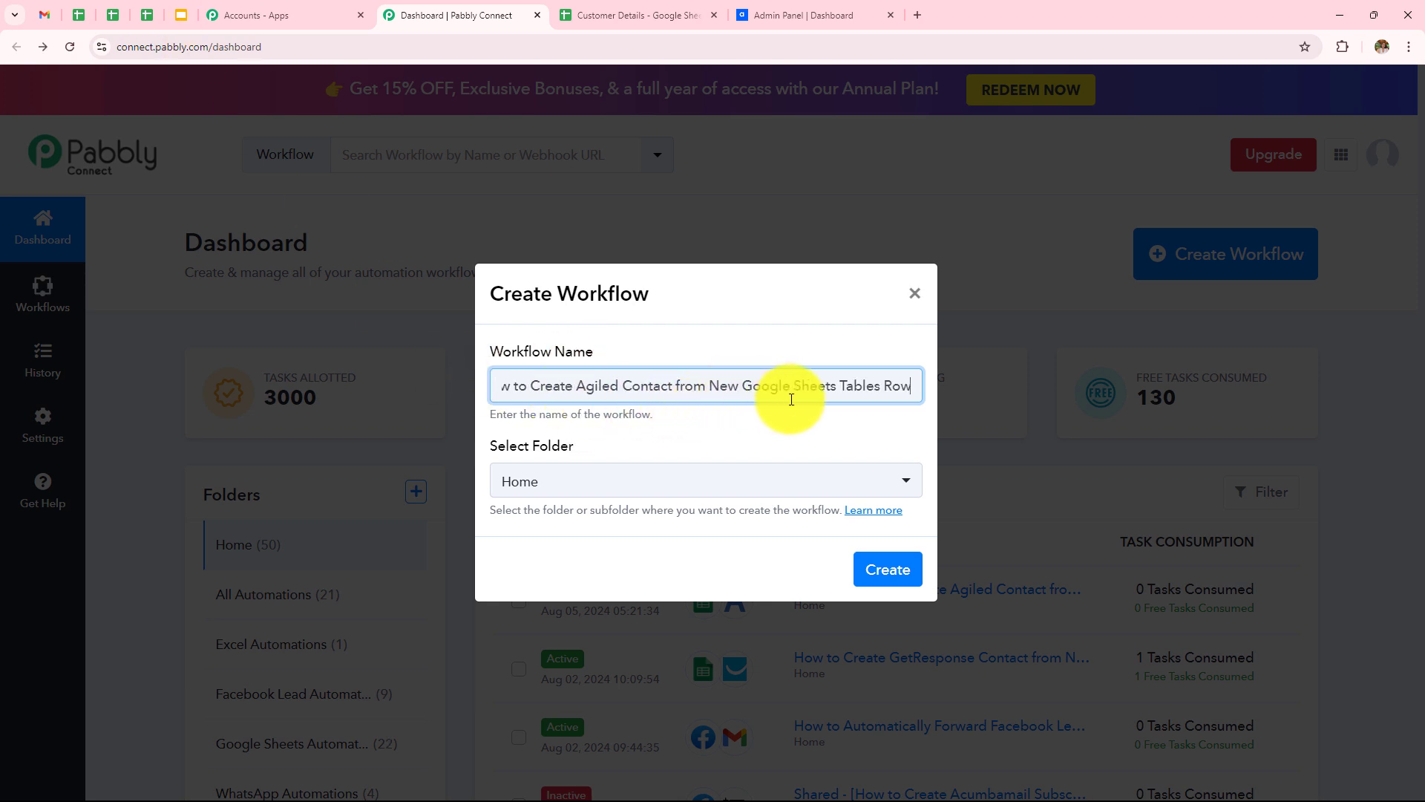
left_click(651, 484)
scroll(676, 637, "up", 1)
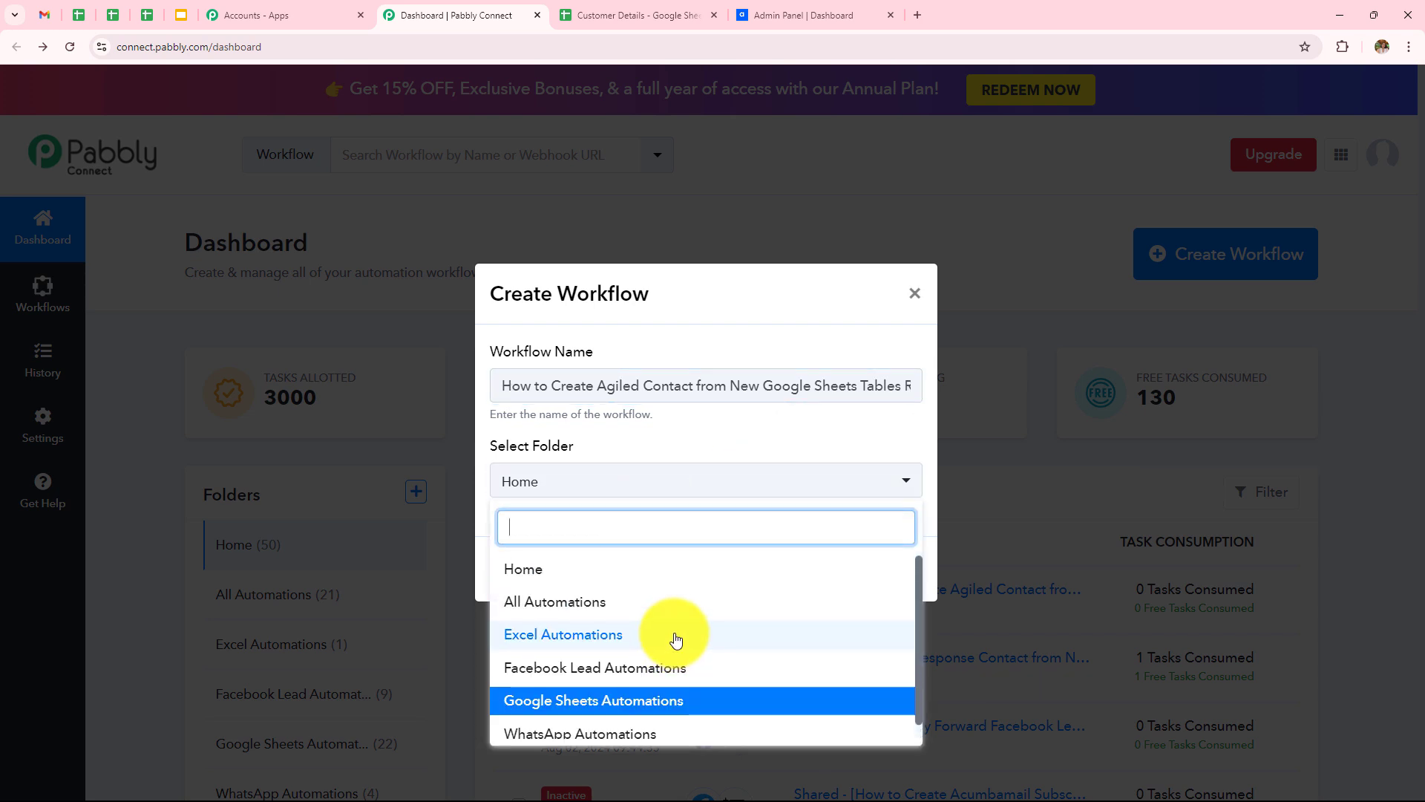
scroll(676, 639, "down", 1)
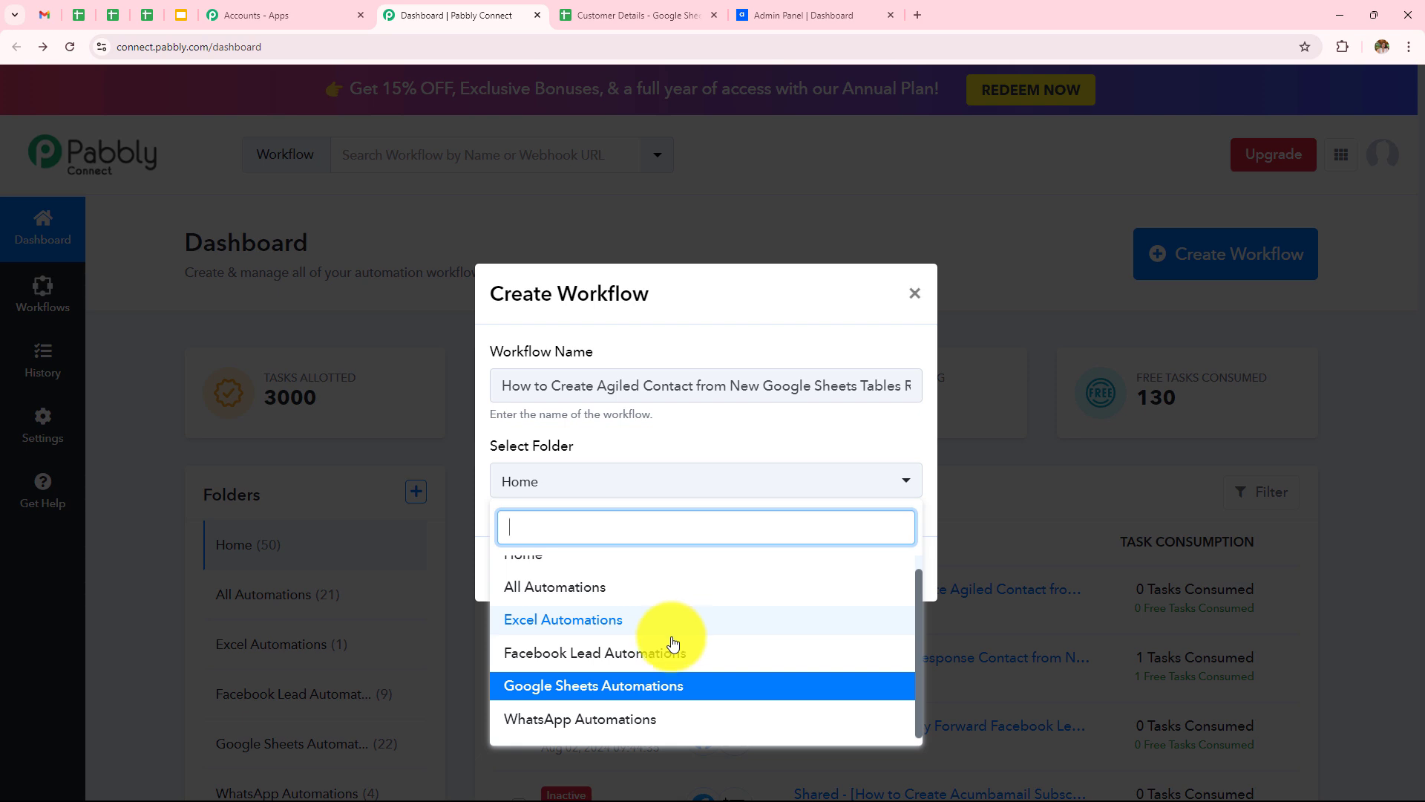
left_click(731, 701)
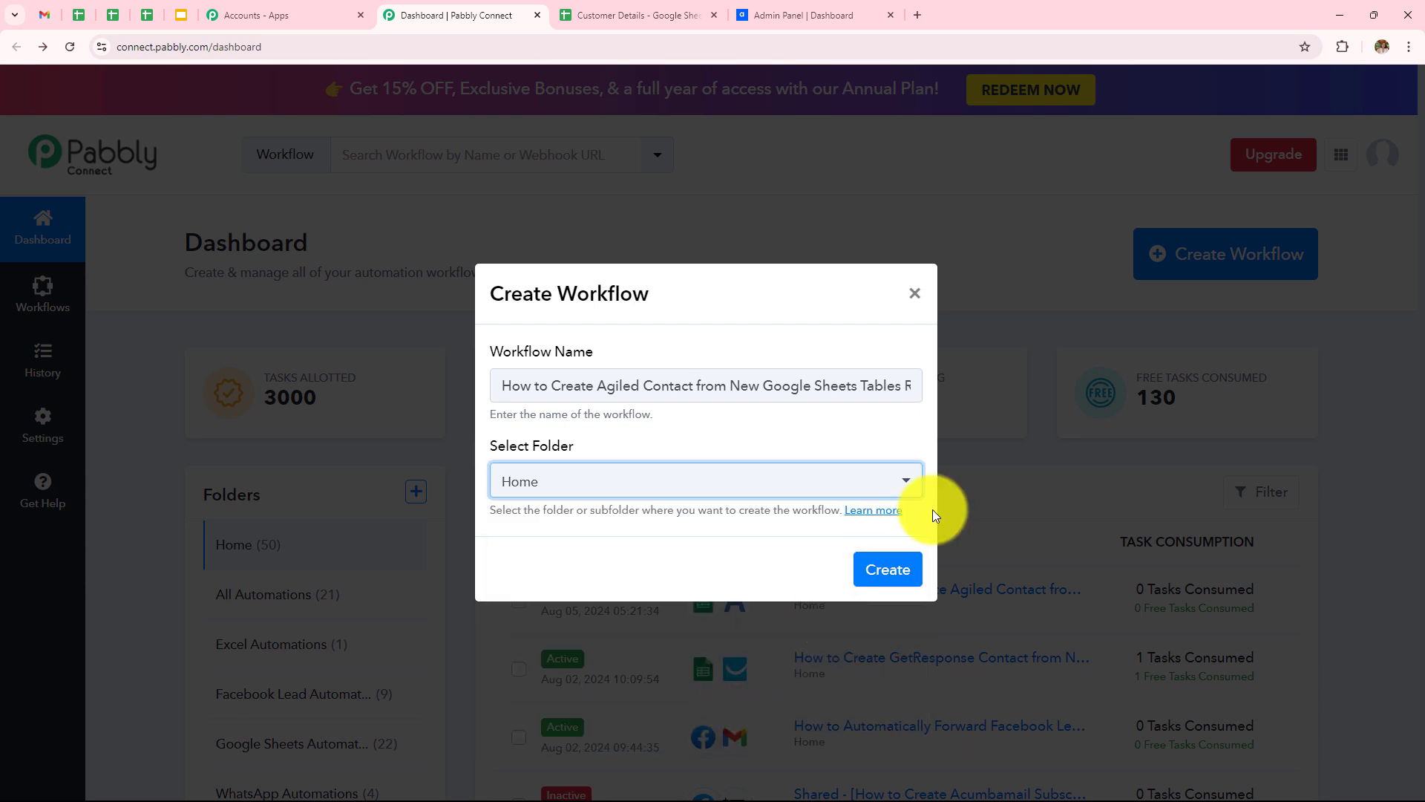
left_click(898, 570)
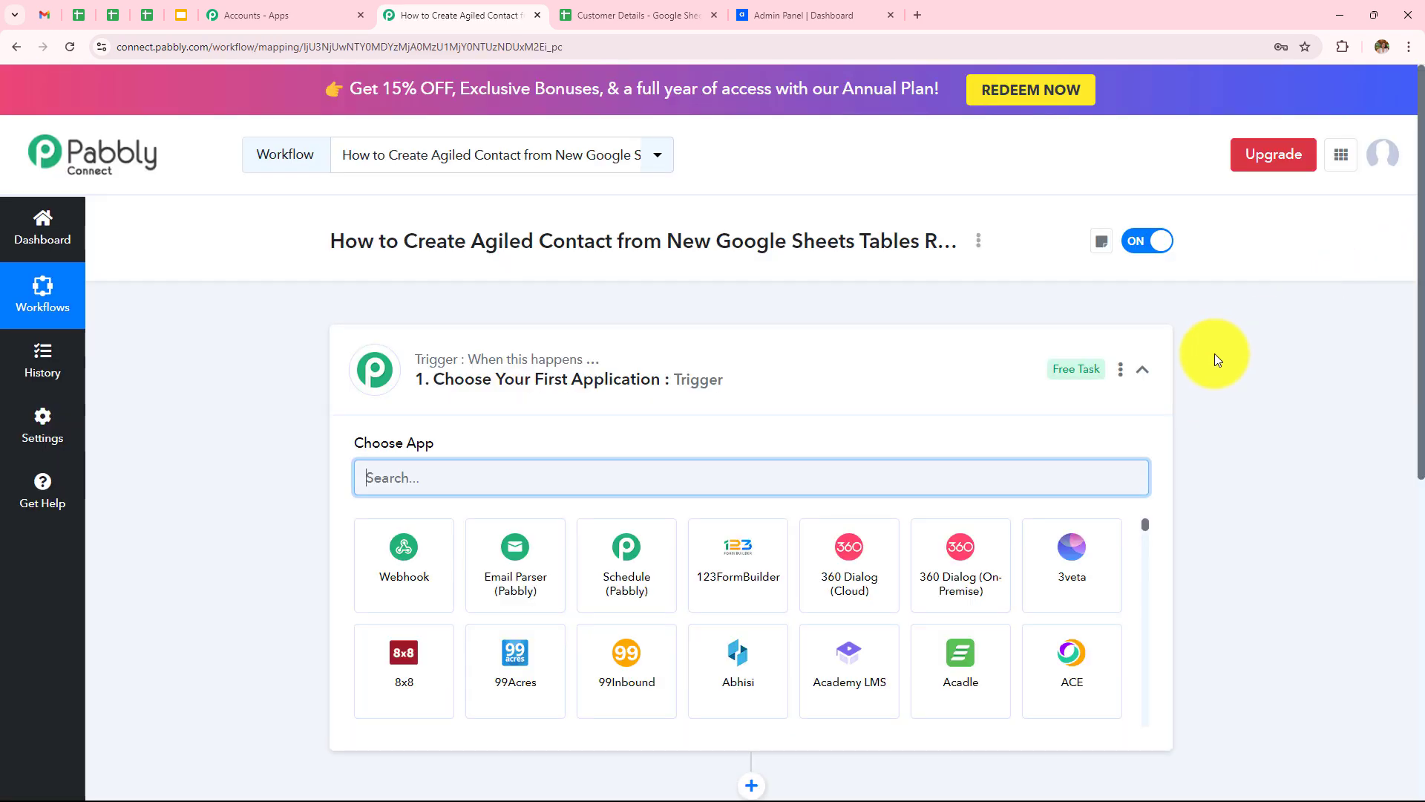
Step: Set the trigger to Google Sheets with the New or Updated Spreadsheet Row event
left_click(1143, 373)
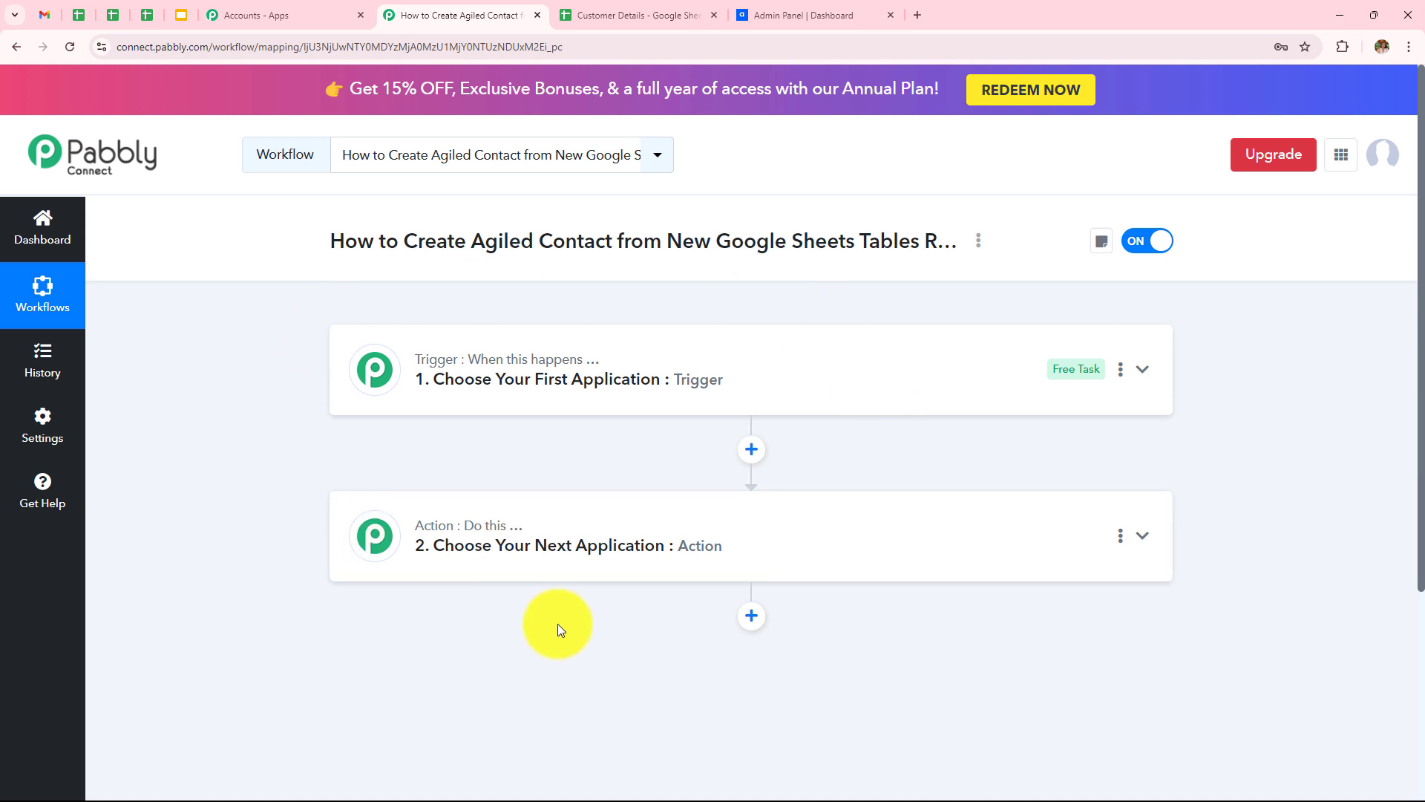
left_click(589, 382)
left_click(626, 479)
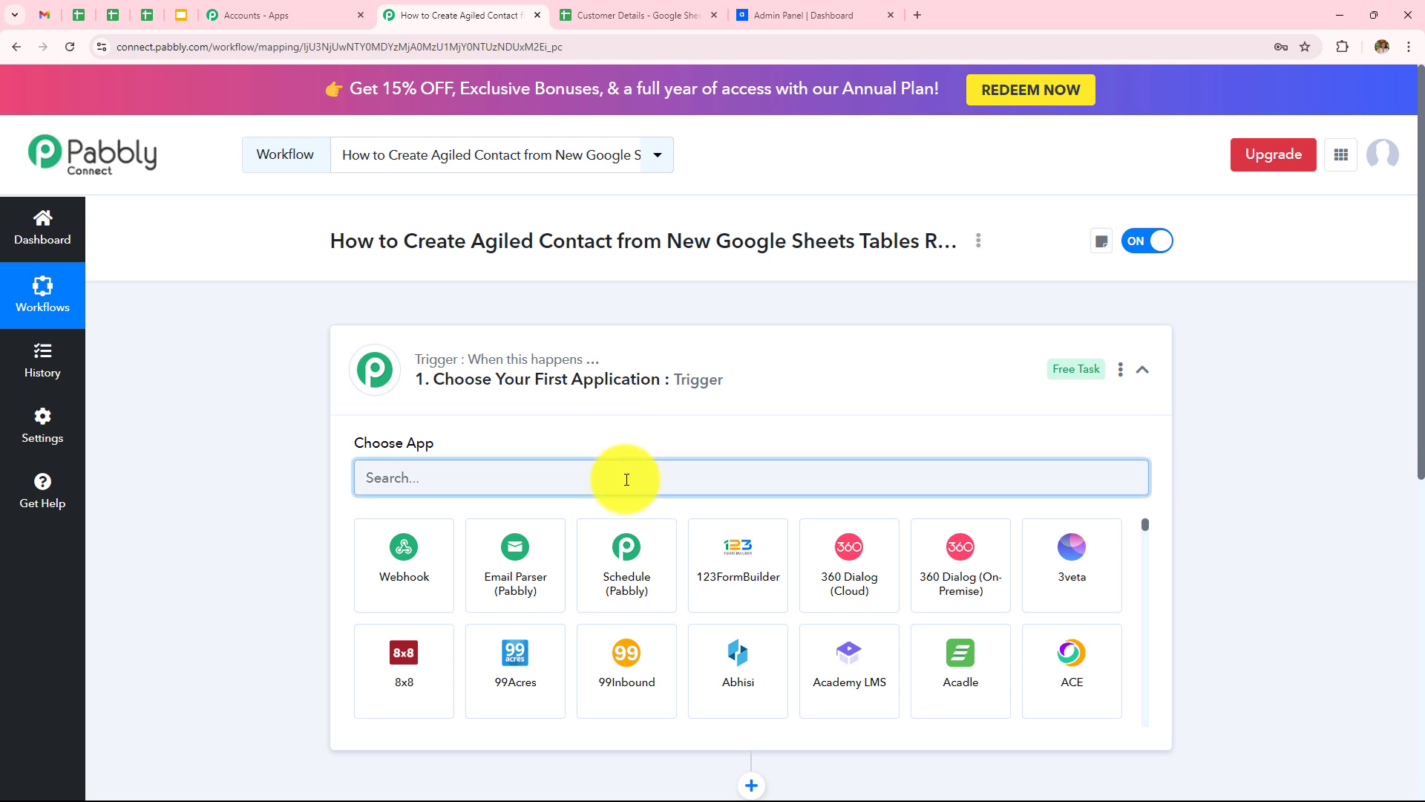
type("Google")
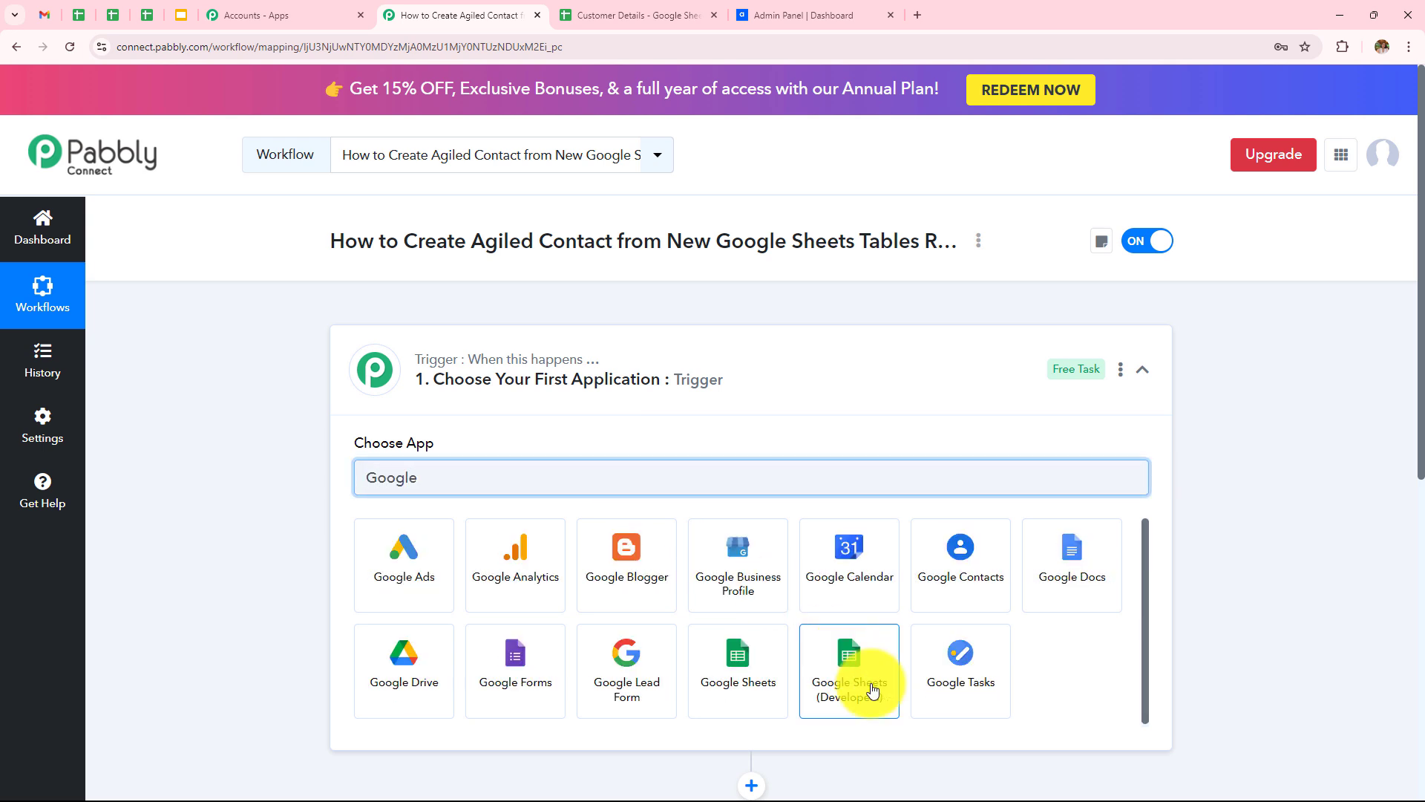
left_click(738, 670)
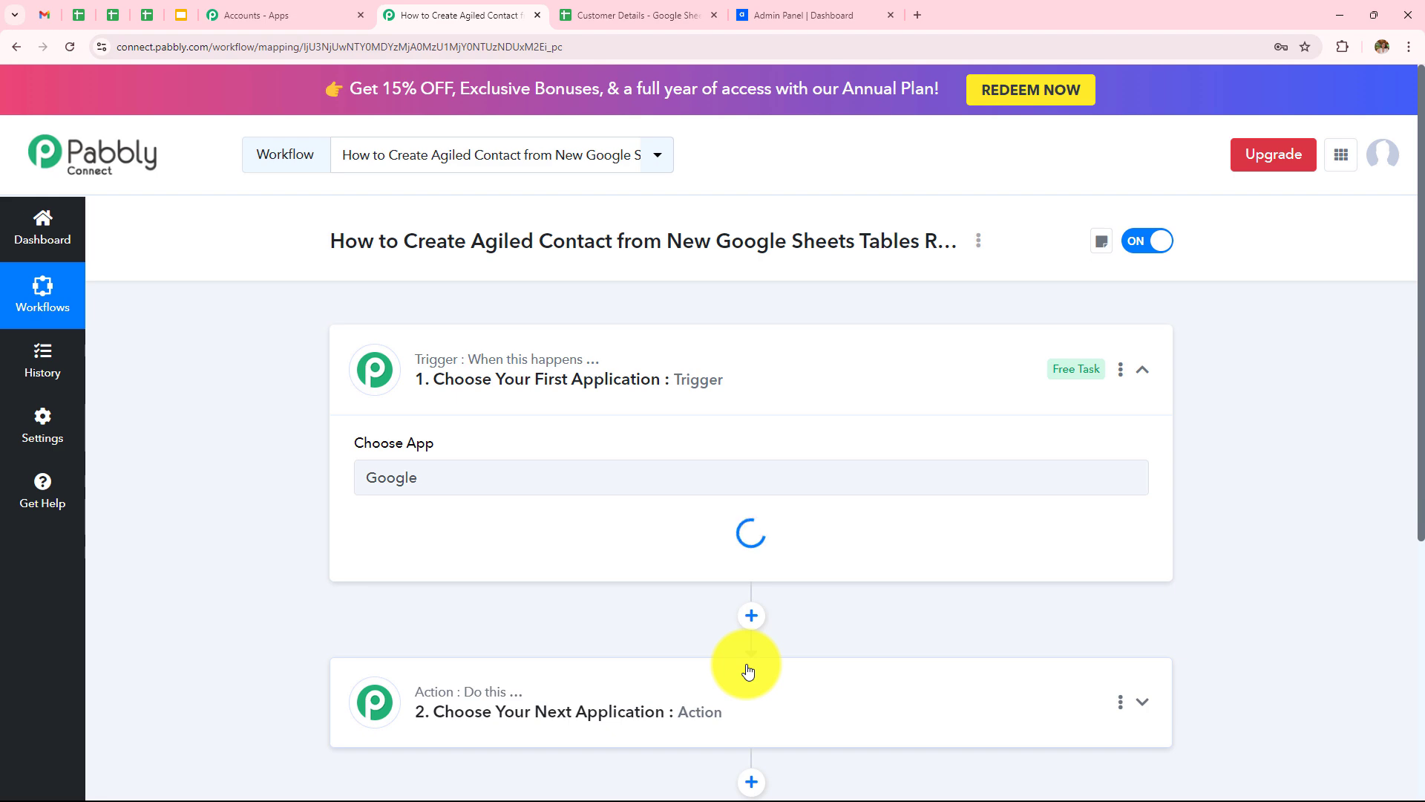
left_click(458, 557)
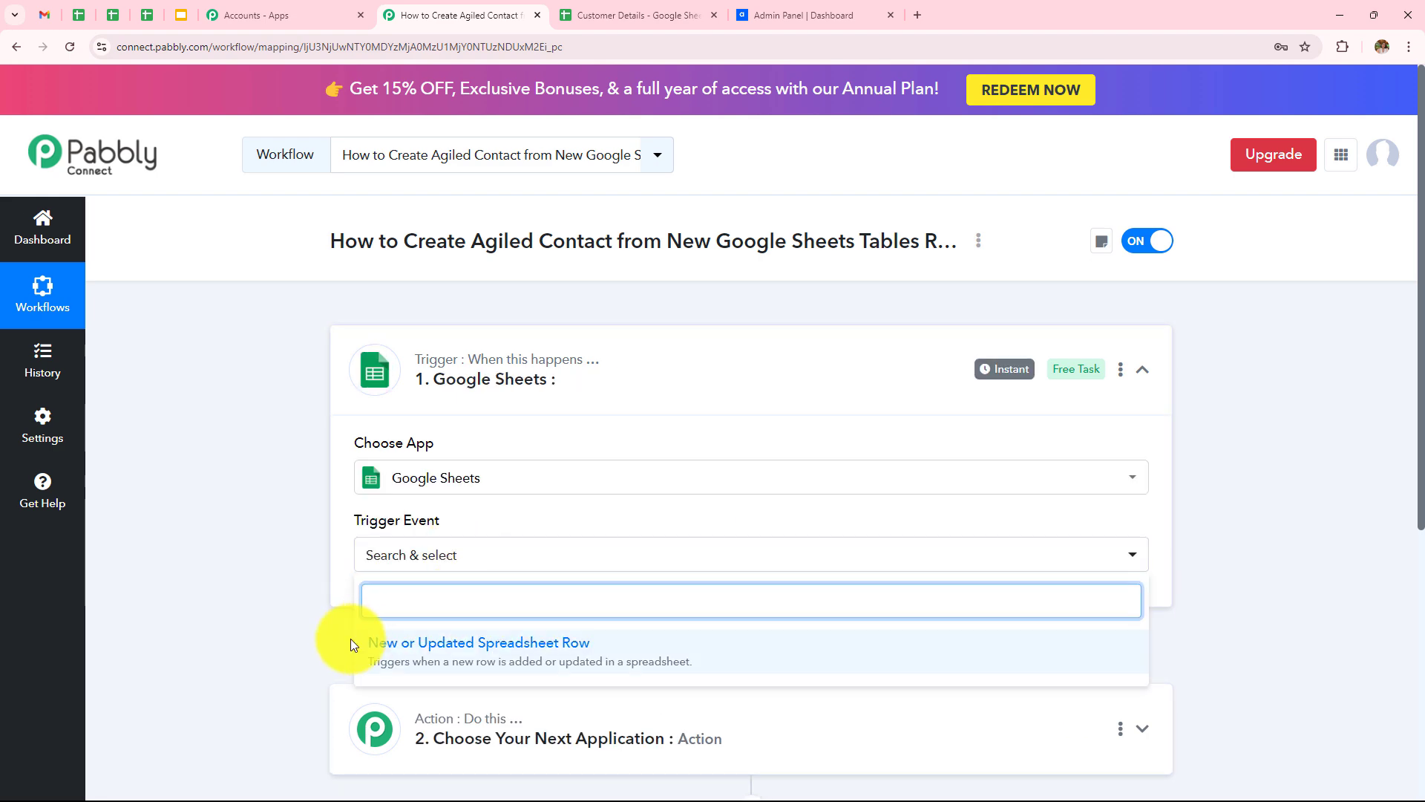
left_click(557, 645)
Step: Copy the trigger's webhook URL and switch to the Customer Details spreadsheet
scroll(675, 461, "down", 4)
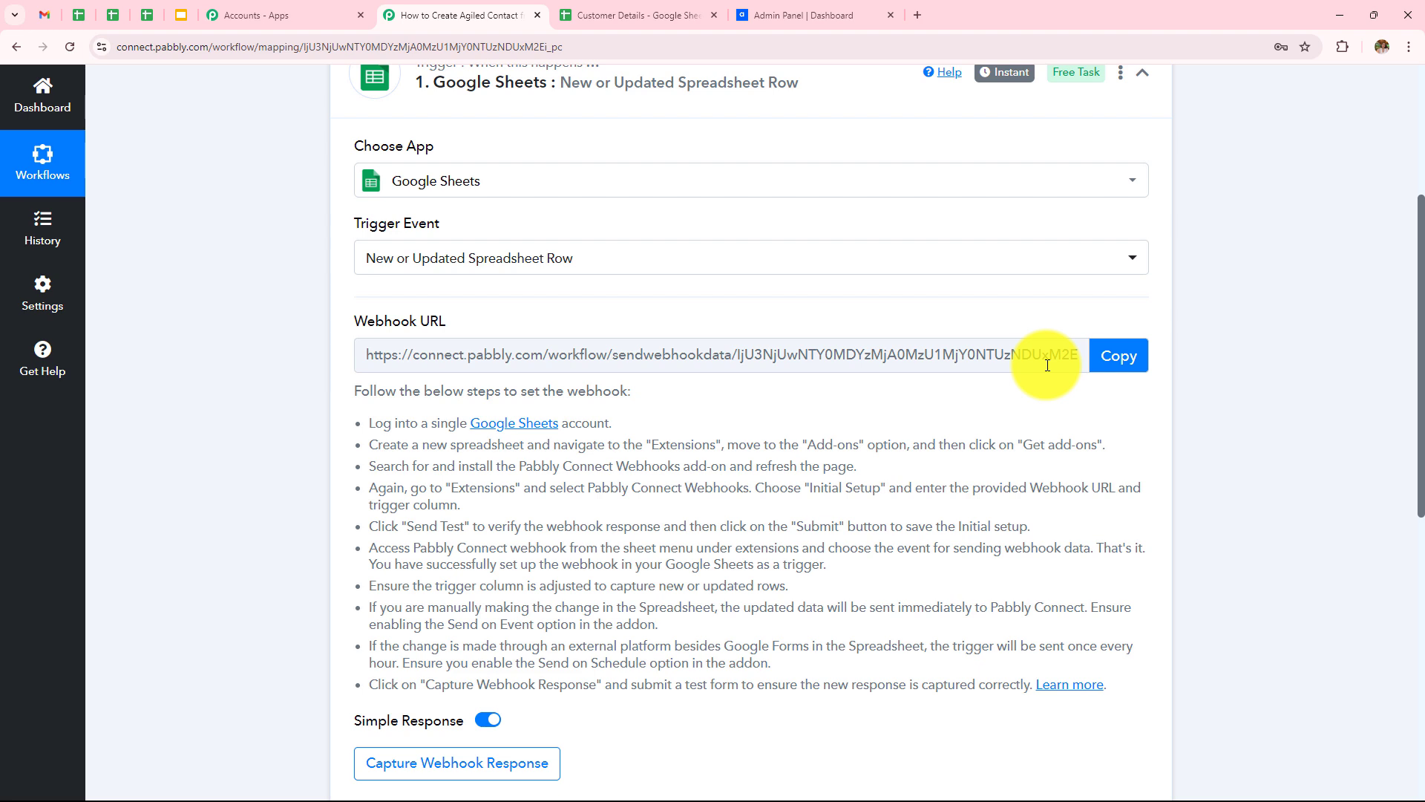
left_click(1118, 355)
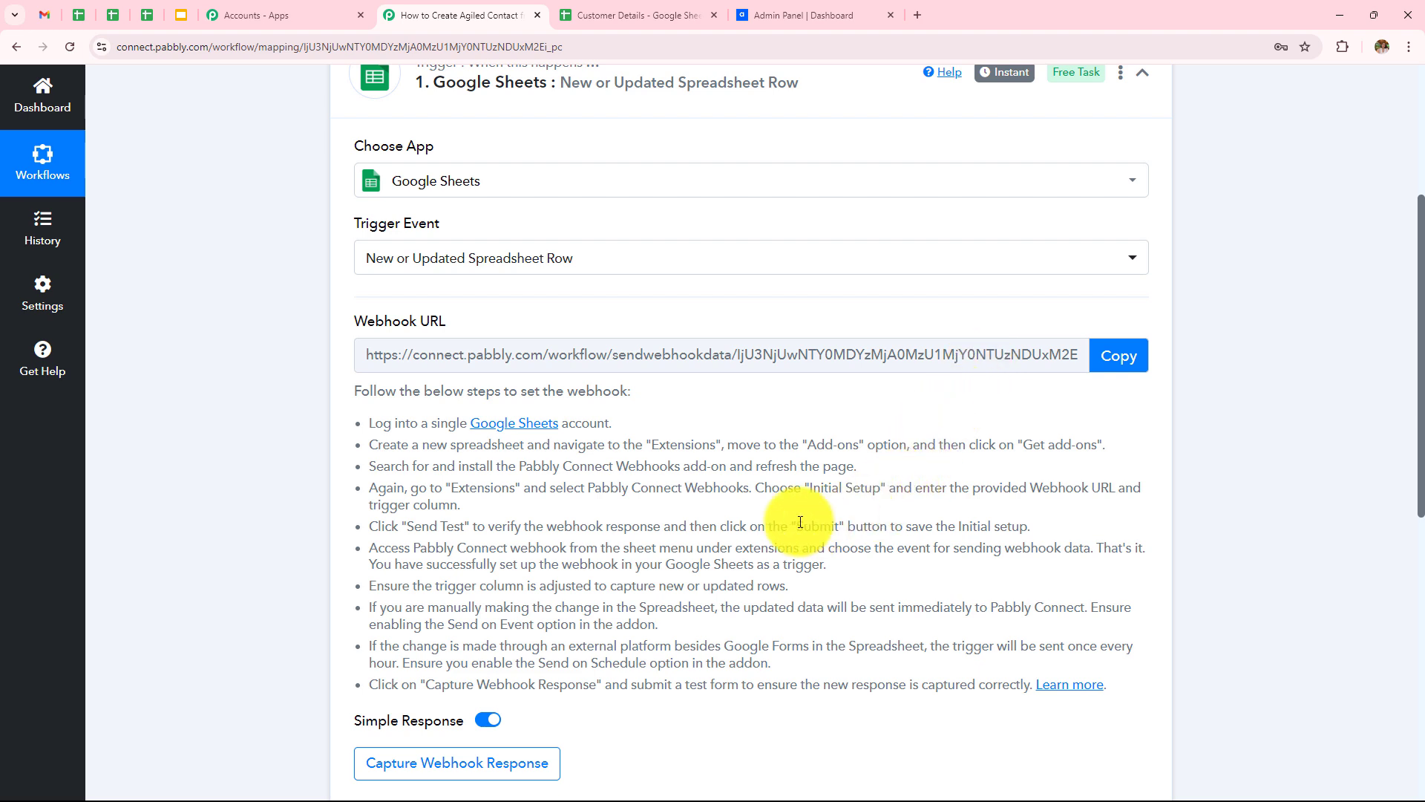
left_click(660, 15)
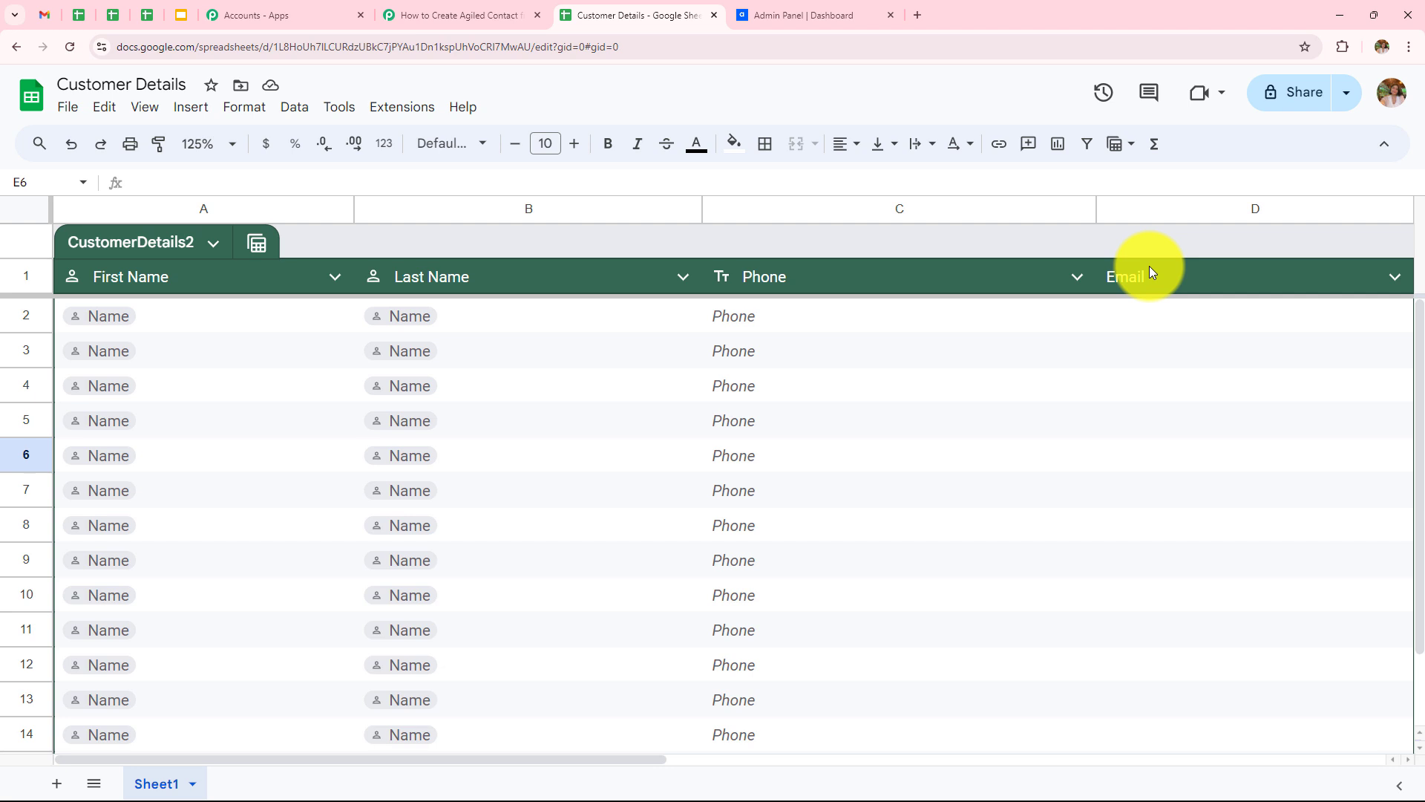
Step: Search the add-on marketplace for Pabbly Connect Webhooks, confirm it's installed, and close the marketplace
left_click(417, 110)
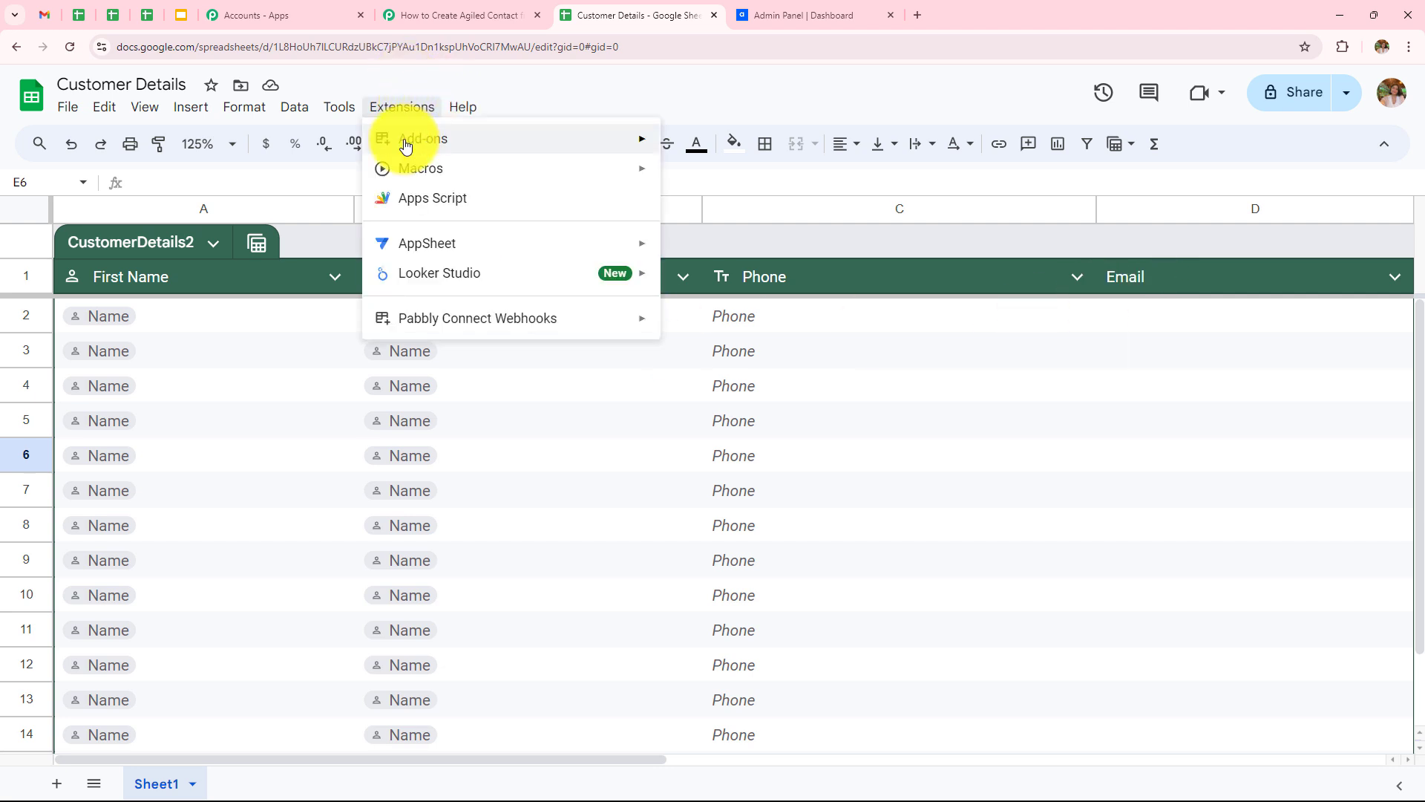
mouse_move(390, 139)
left_click(755, 148)
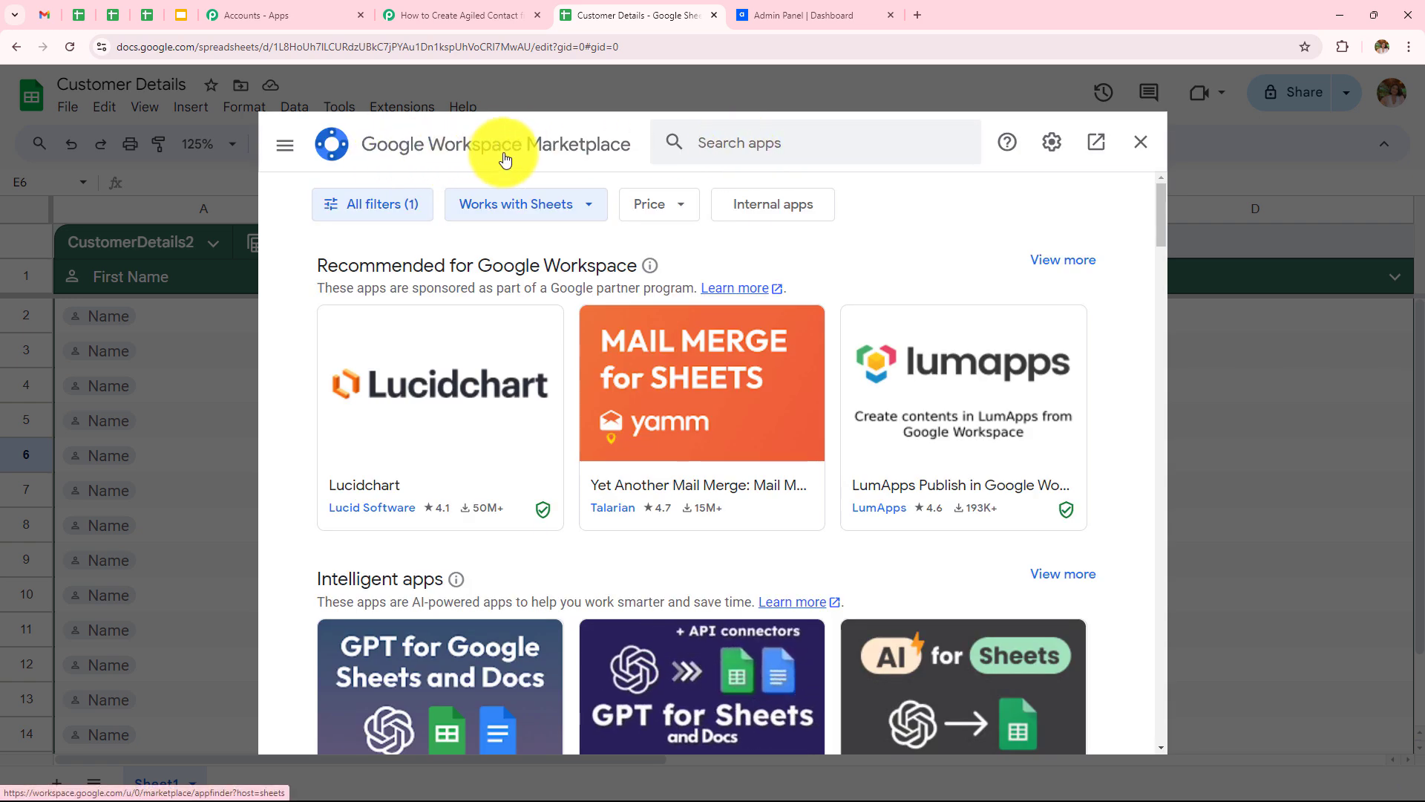
left_click(719, 147)
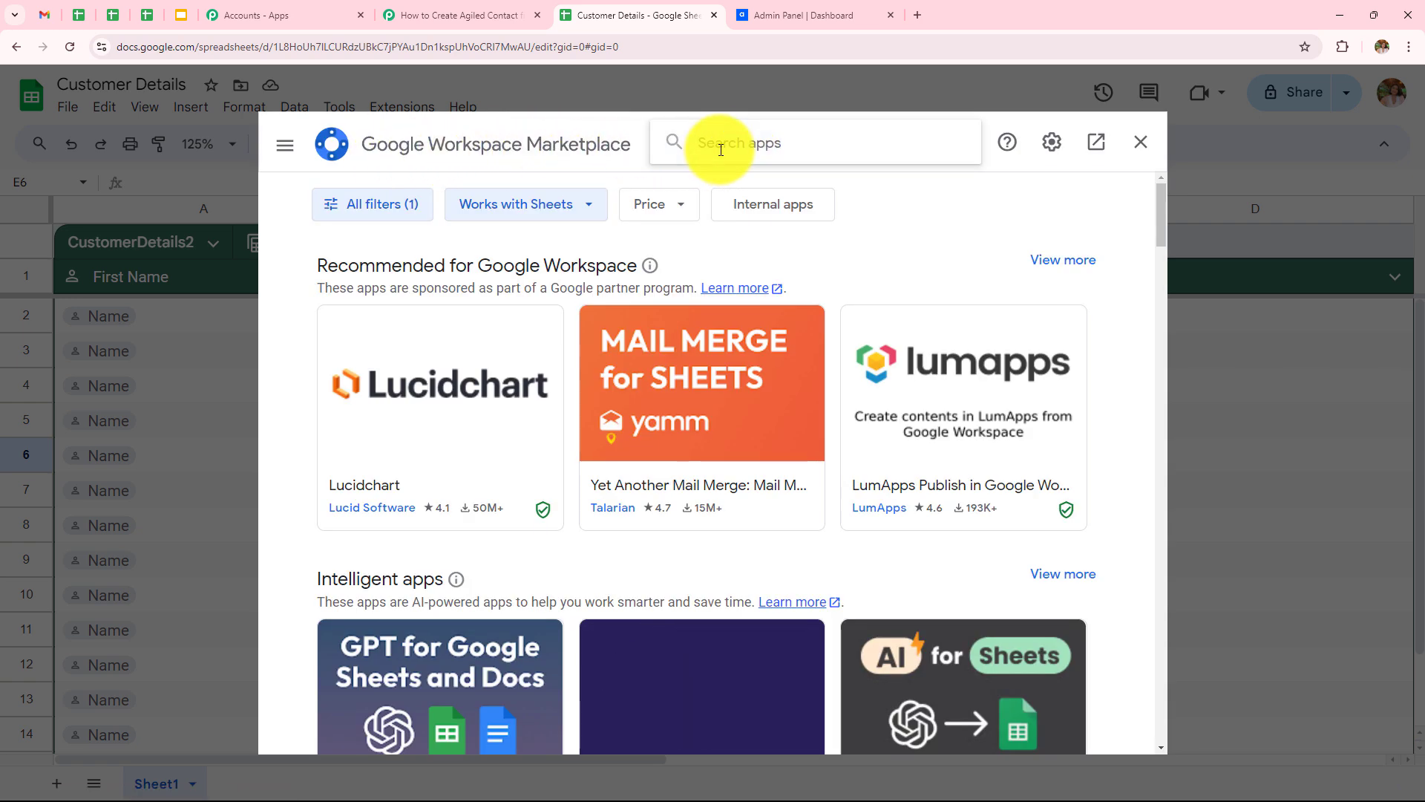
type("Pabbly")
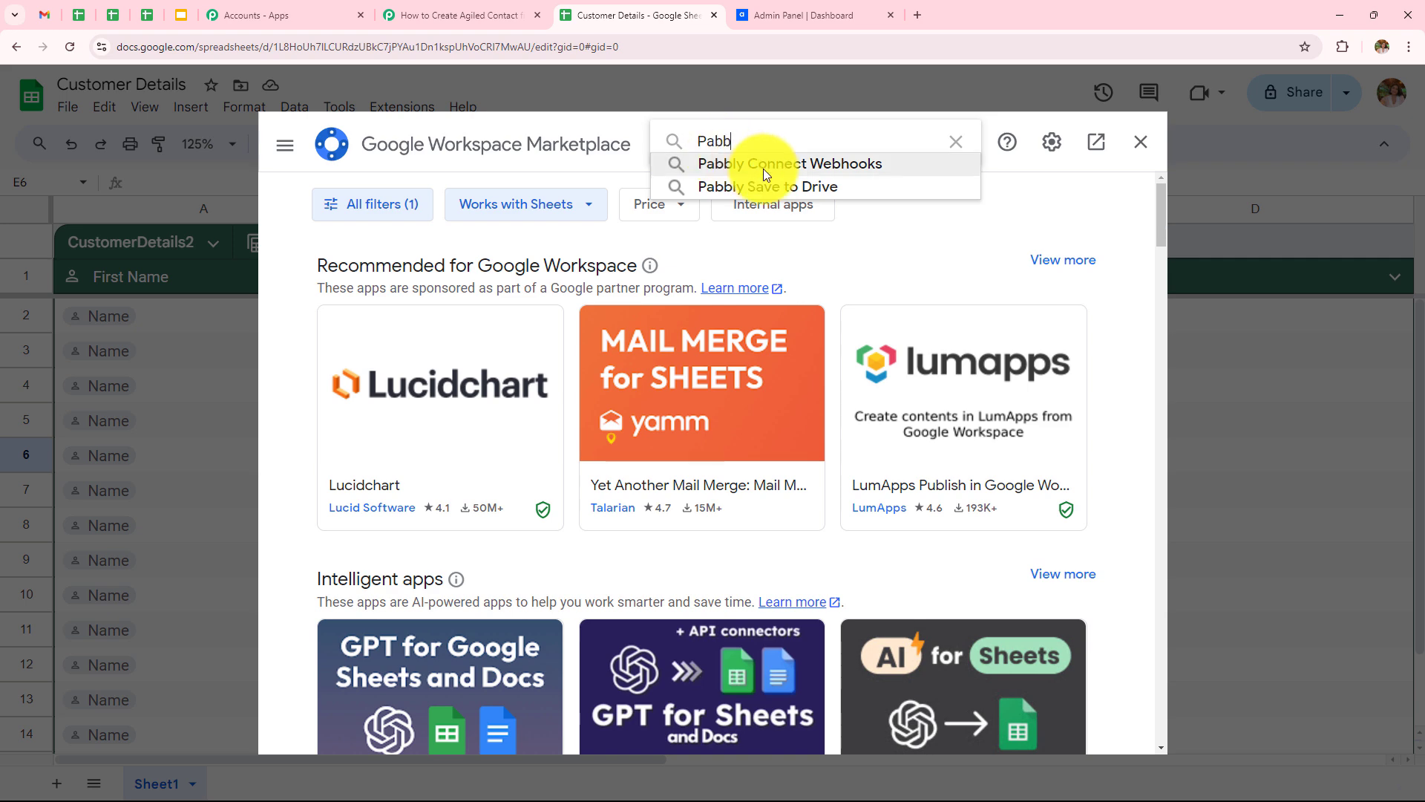
left_click(763, 165)
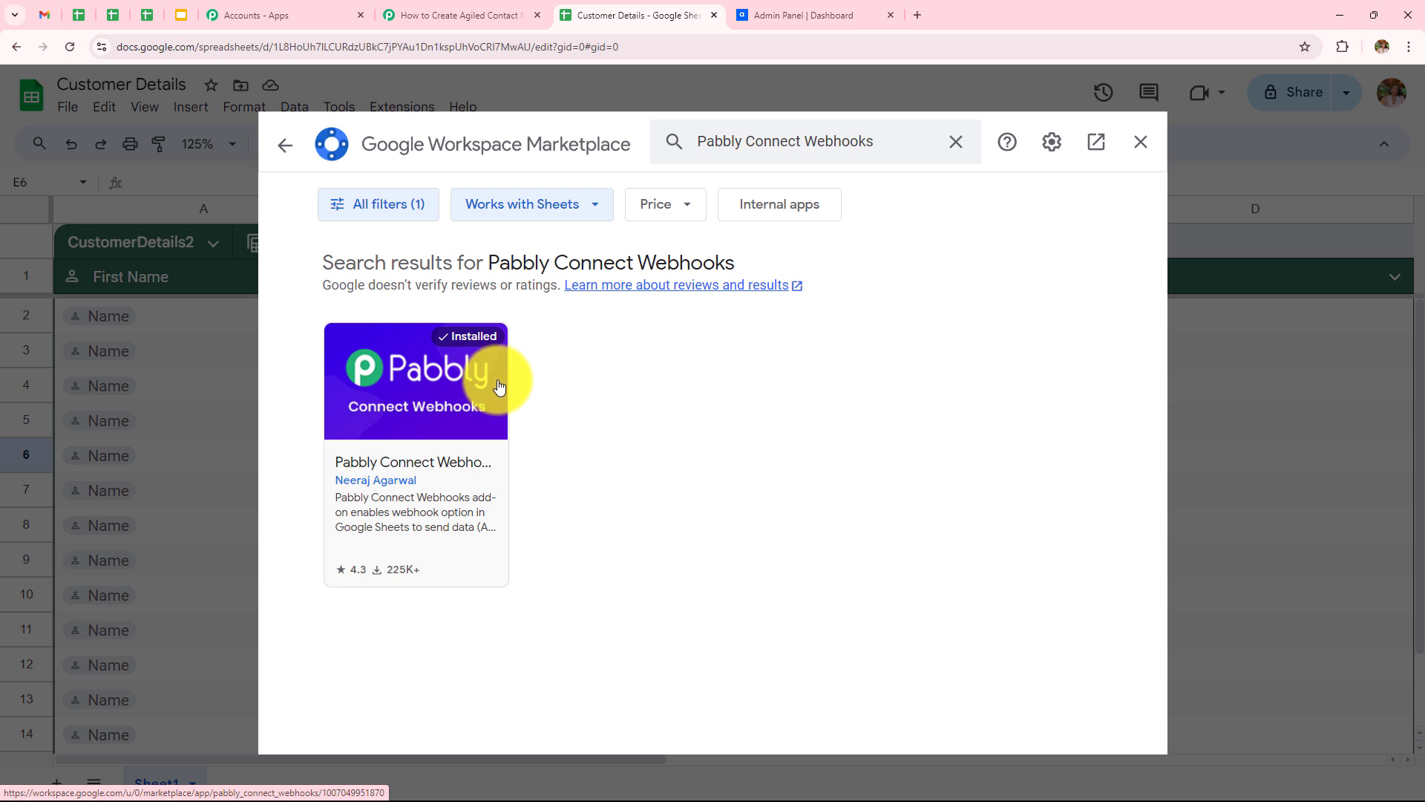
left_click(1142, 144)
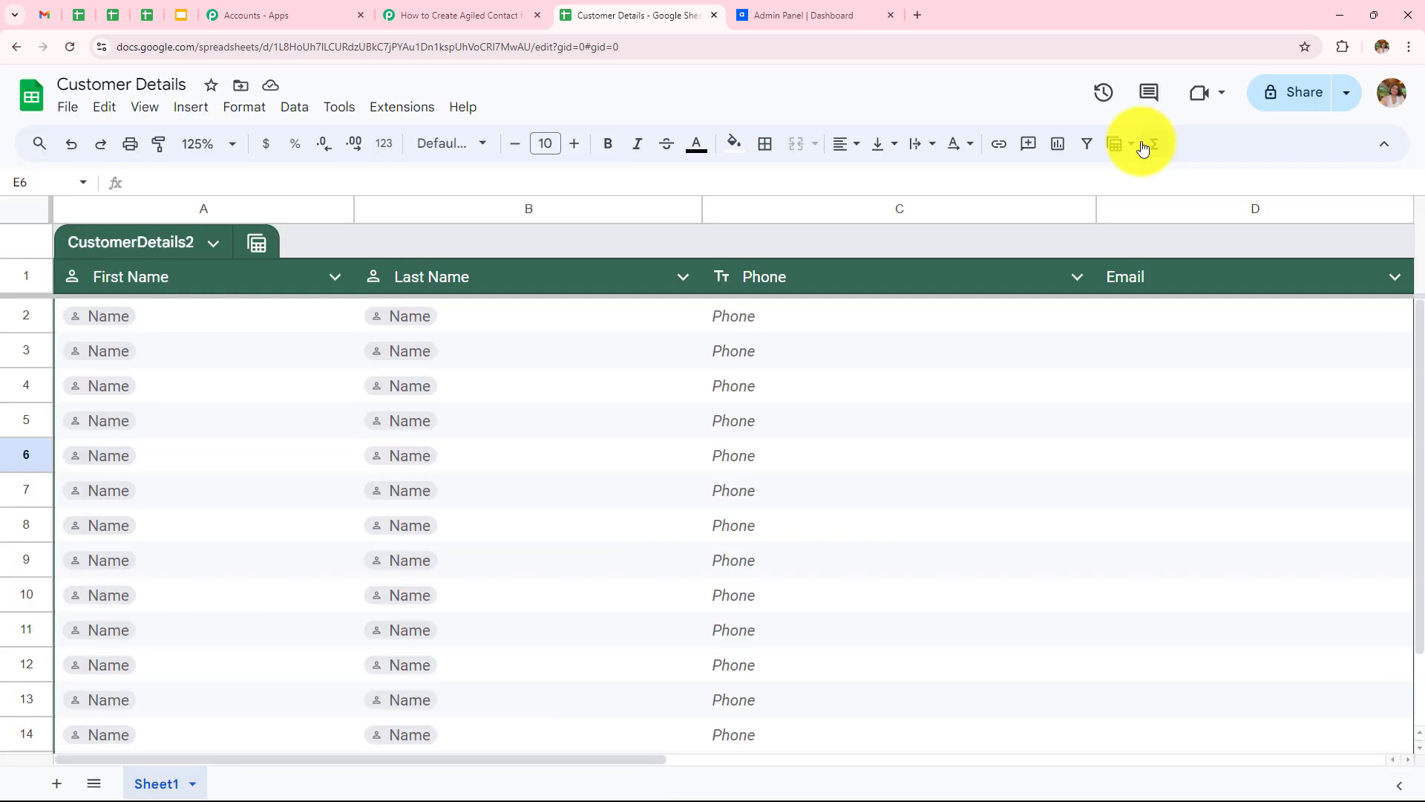
Step: Open the Pabbly Connect Webhooks Initial Setup and paste the workflow's copied webhook URL
left_click(390, 118)
mouse_move(443, 331)
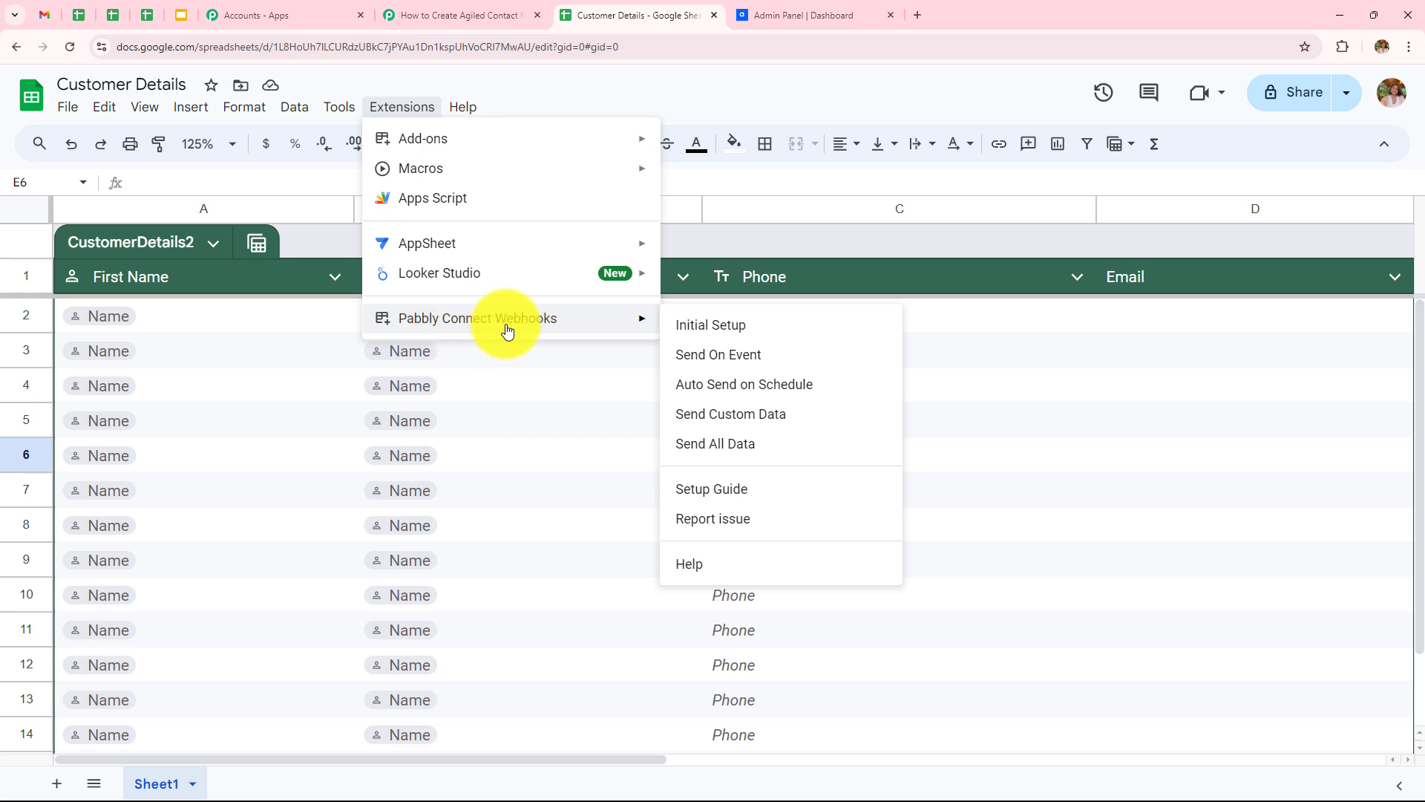
left_click(719, 327)
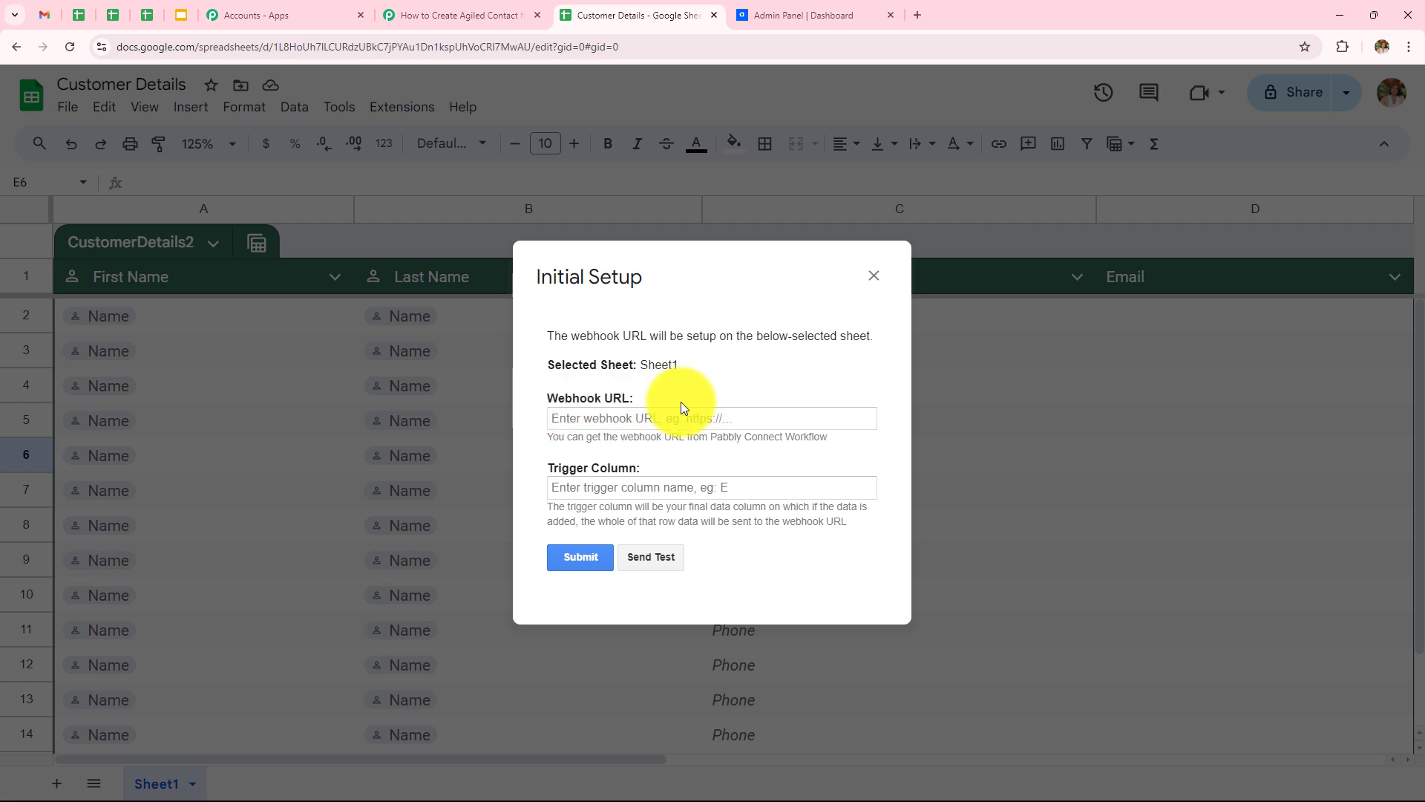
left_click(460, 15)
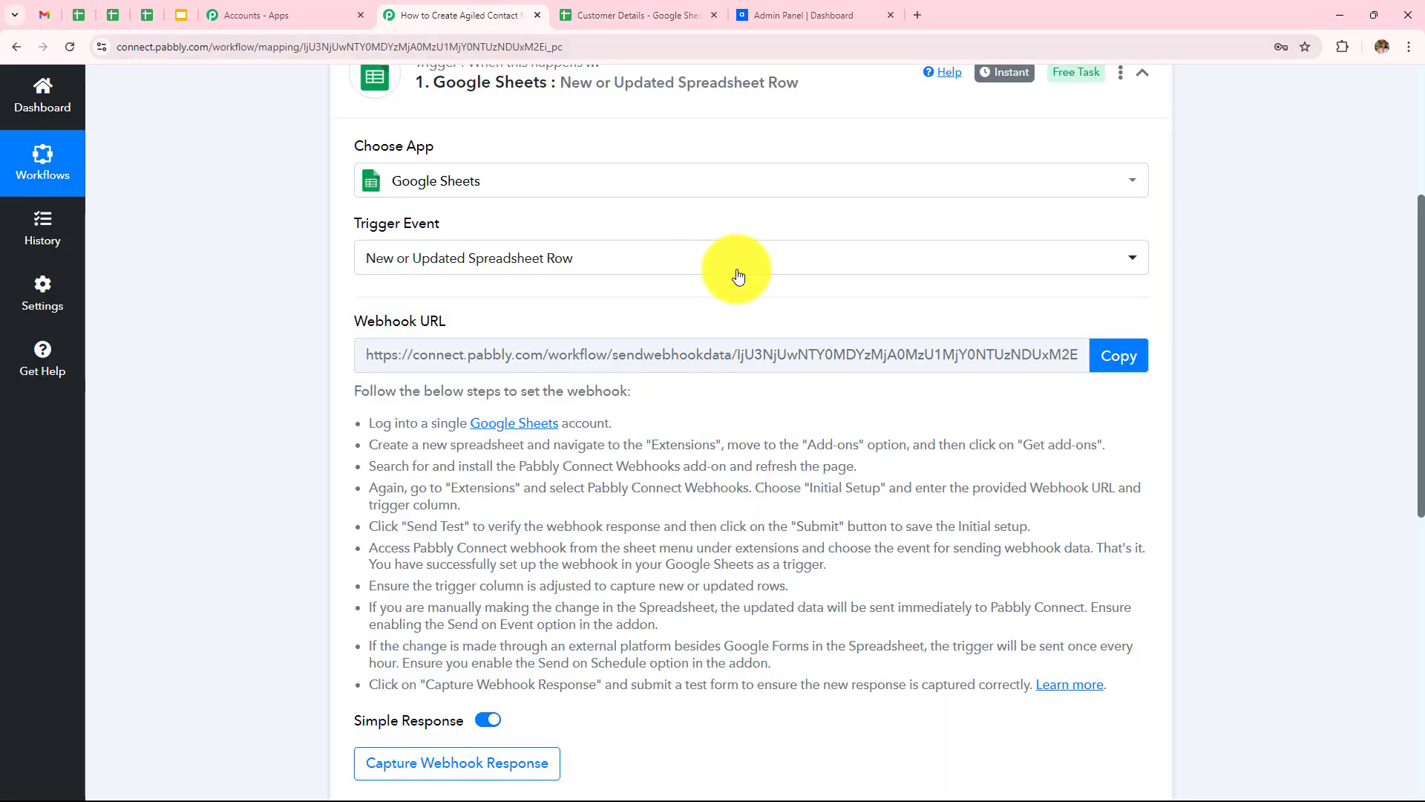
left_click(1117, 356)
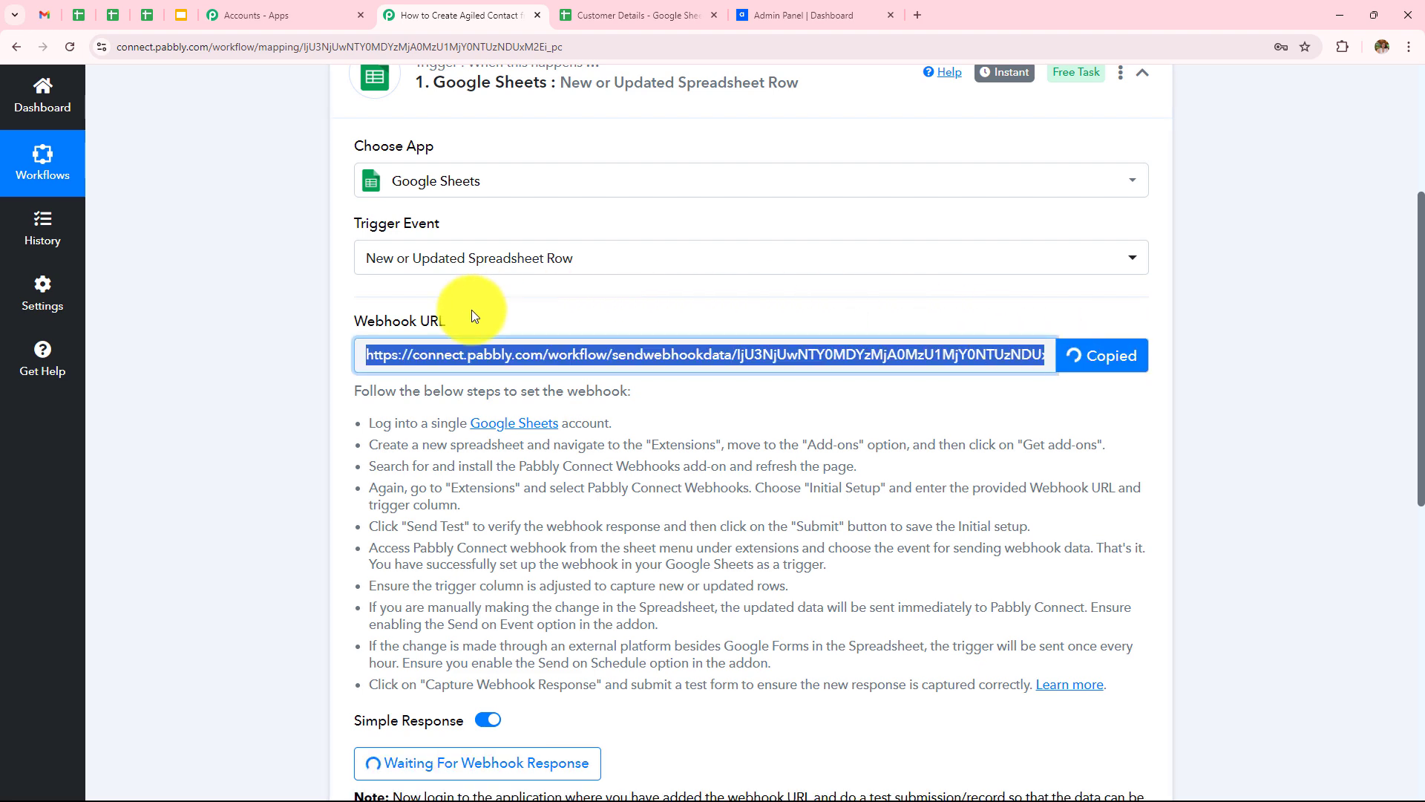
left_click(631, 14)
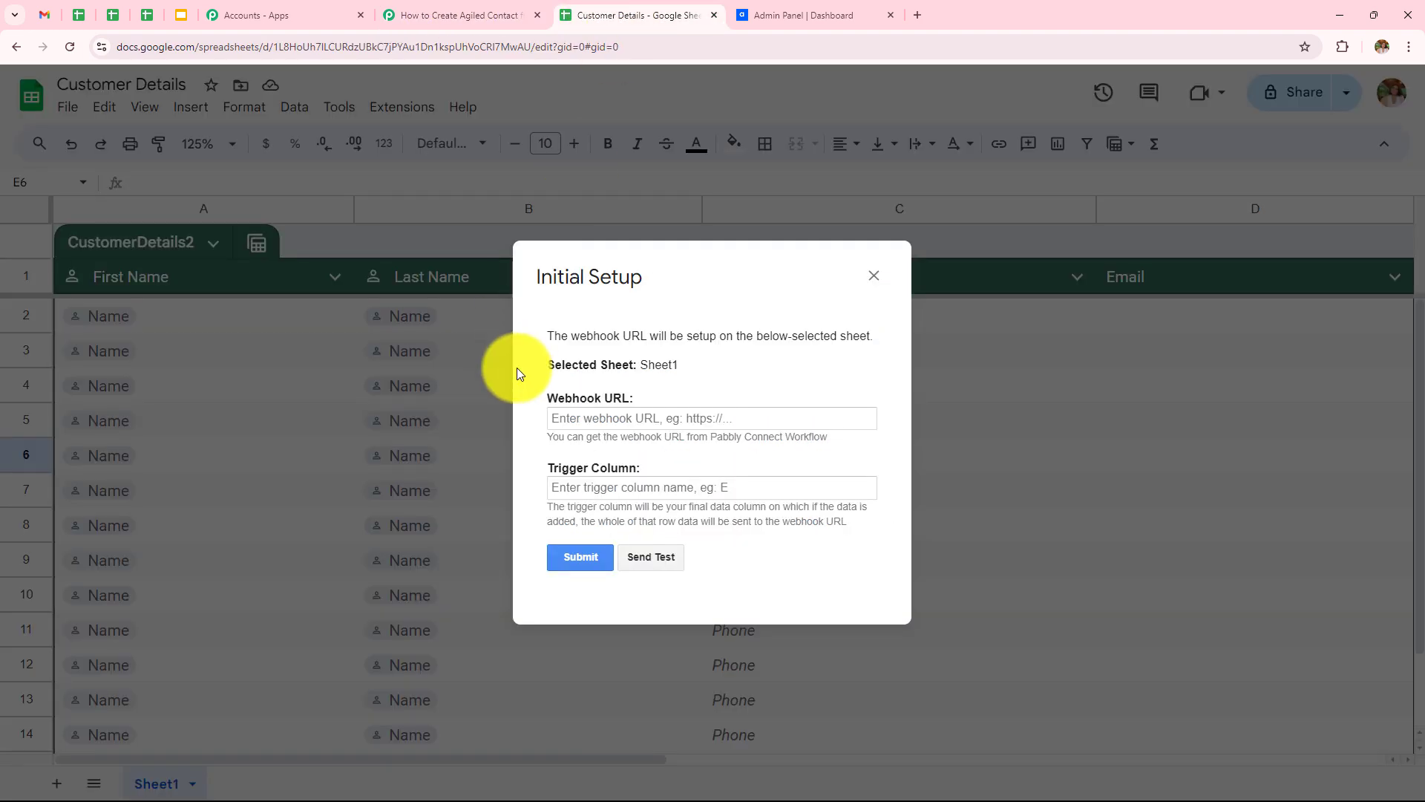
left_click(698, 419)
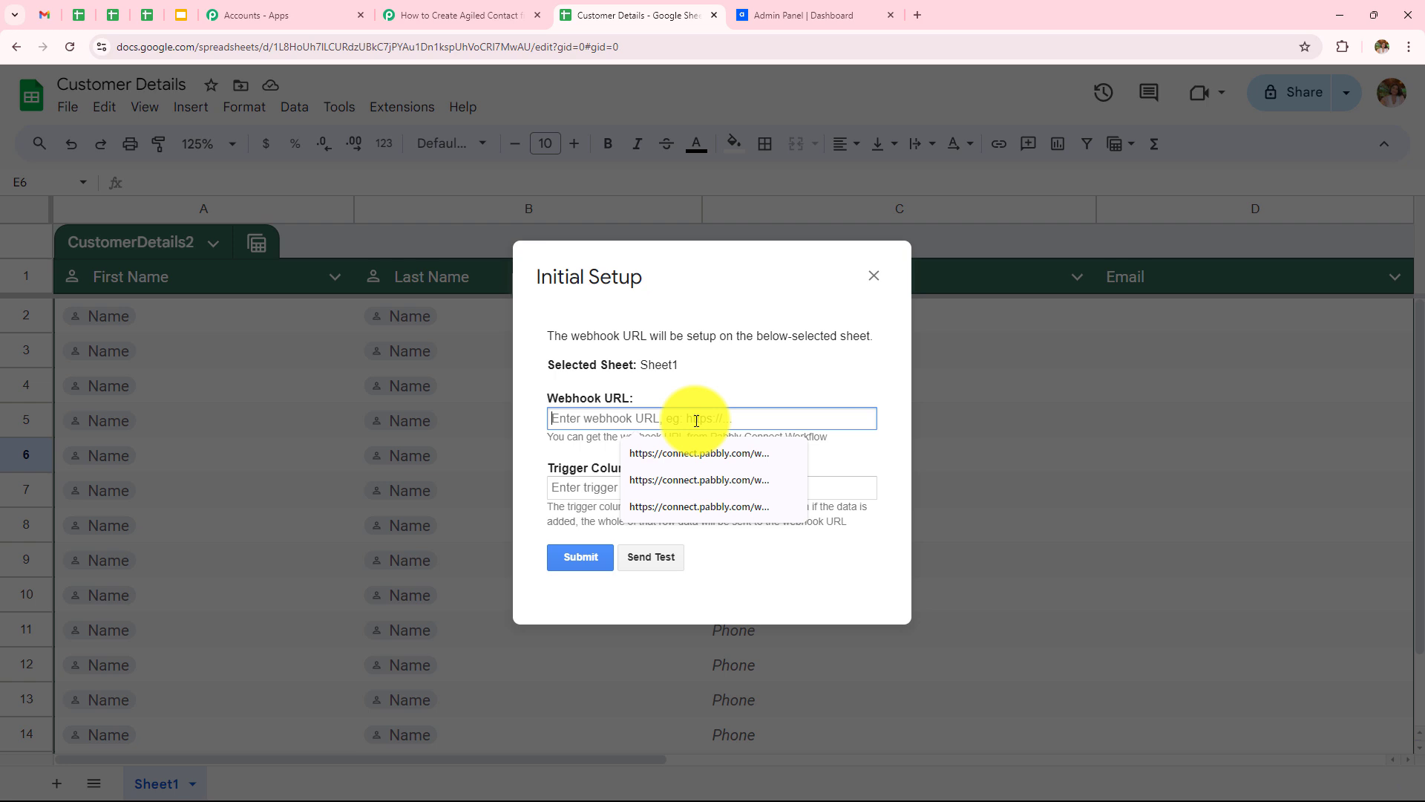
key("ctrl+v")
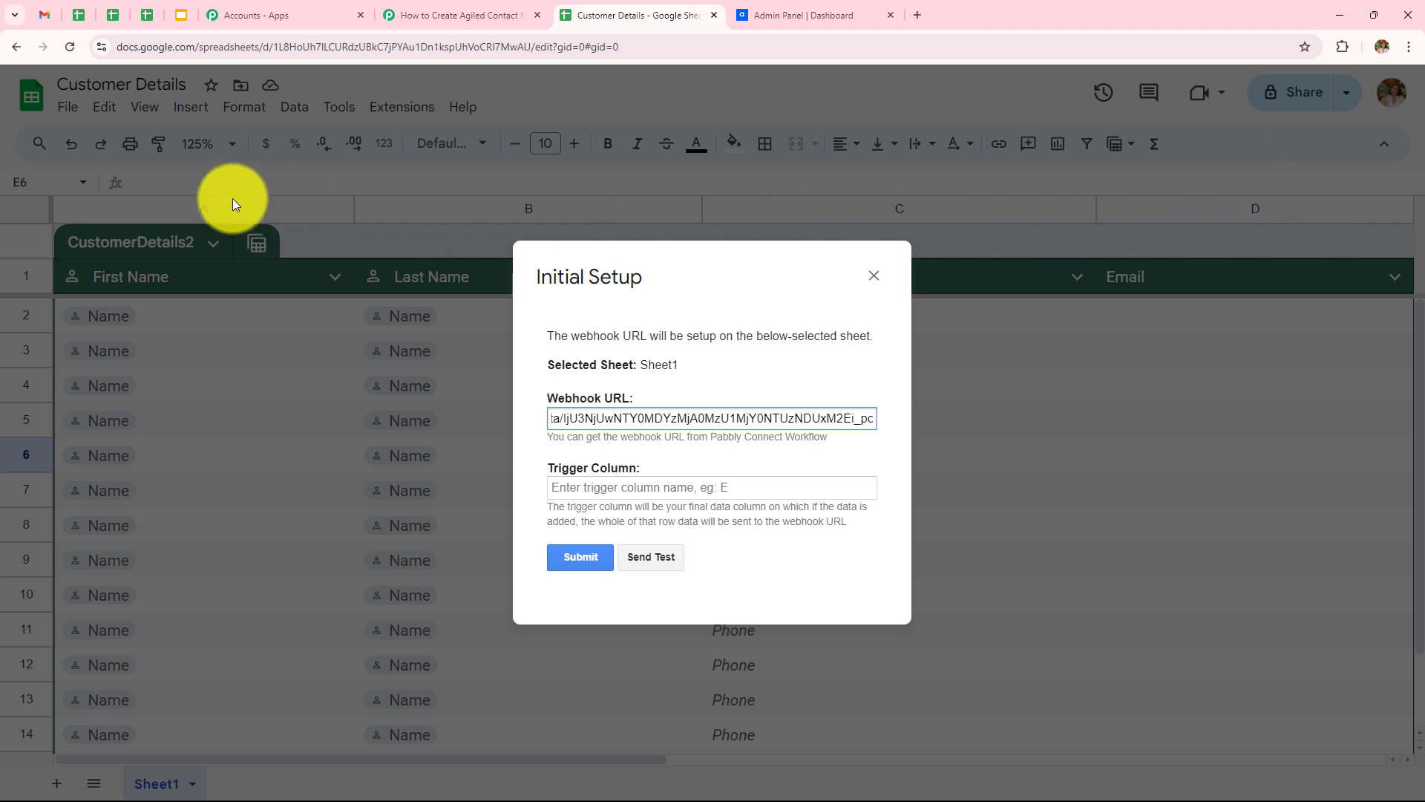
Step: Set the trigger column to d, submit the setup, and close the confirmation
left_click(718, 488)
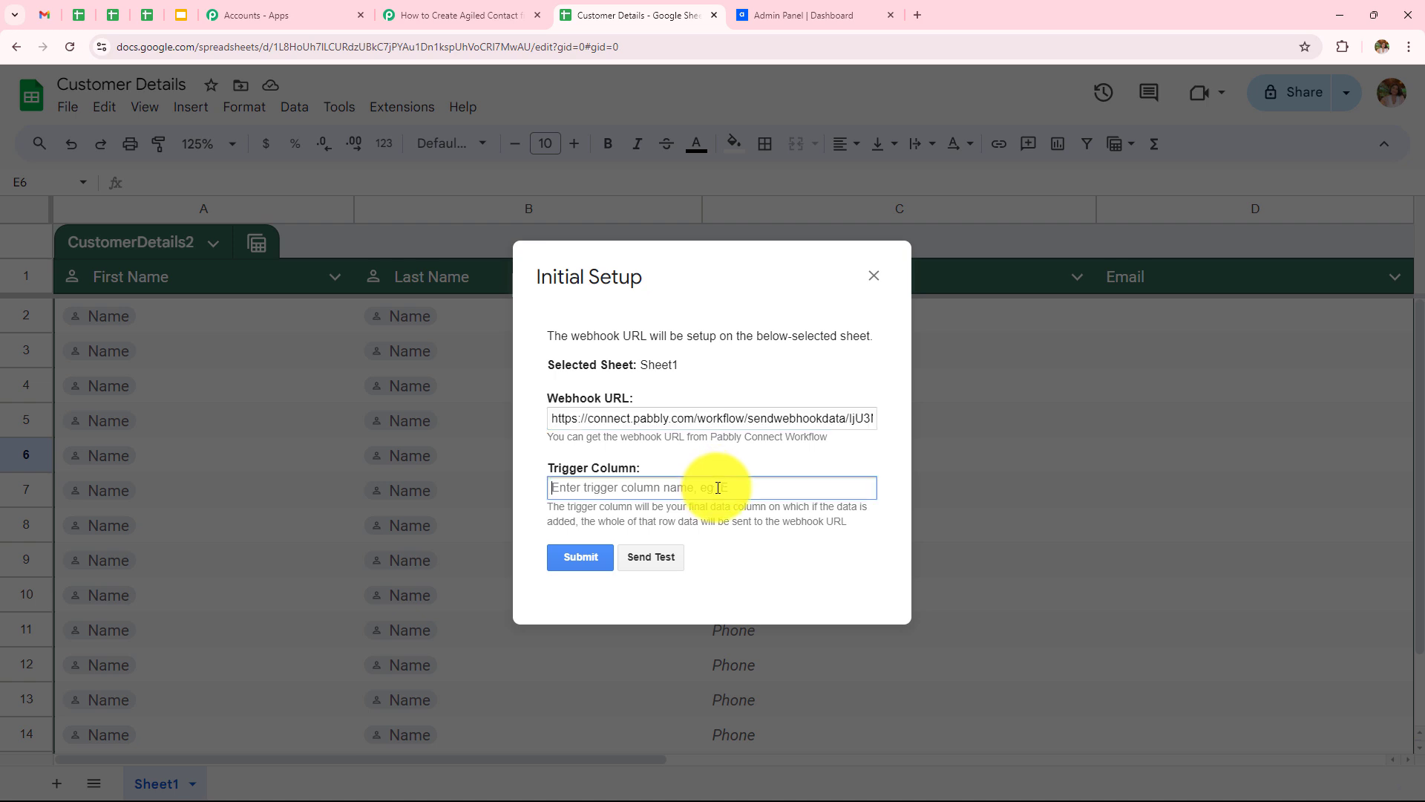
type("d")
left_click(608, 553)
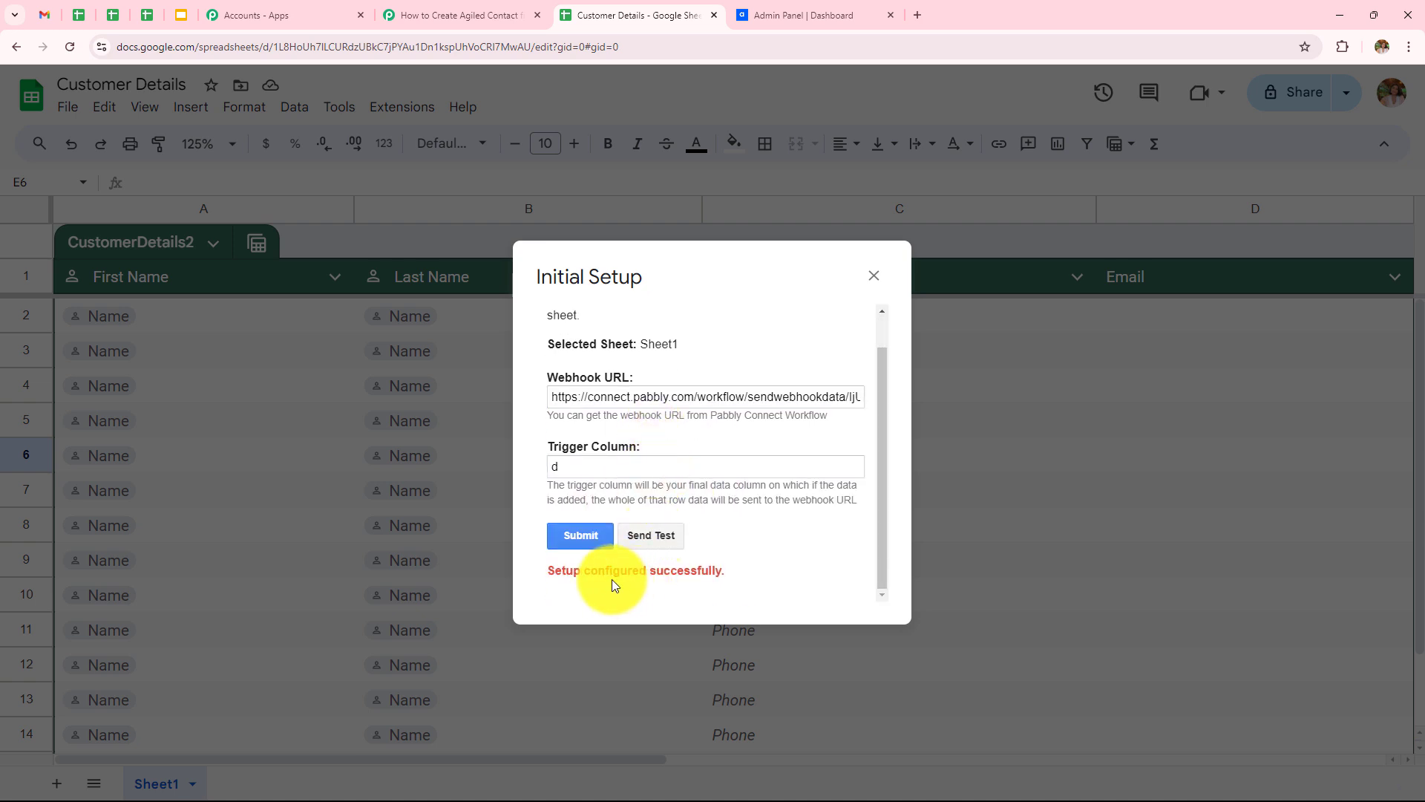
left_click(874, 275)
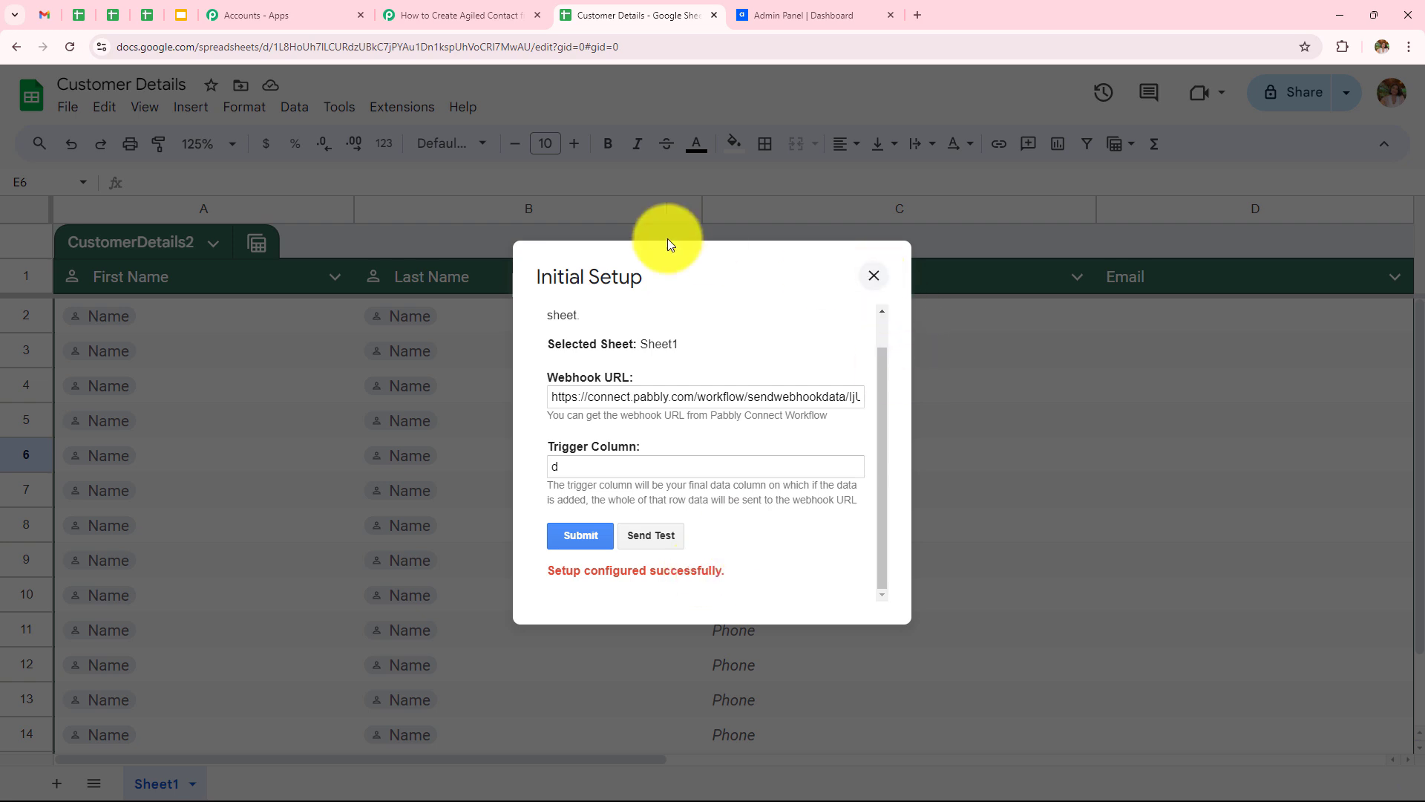
Step: Turn on Send On Event in the Pabbly Connect Webhooks add-on
left_click(402, 107)
mouse_move(486, 322)
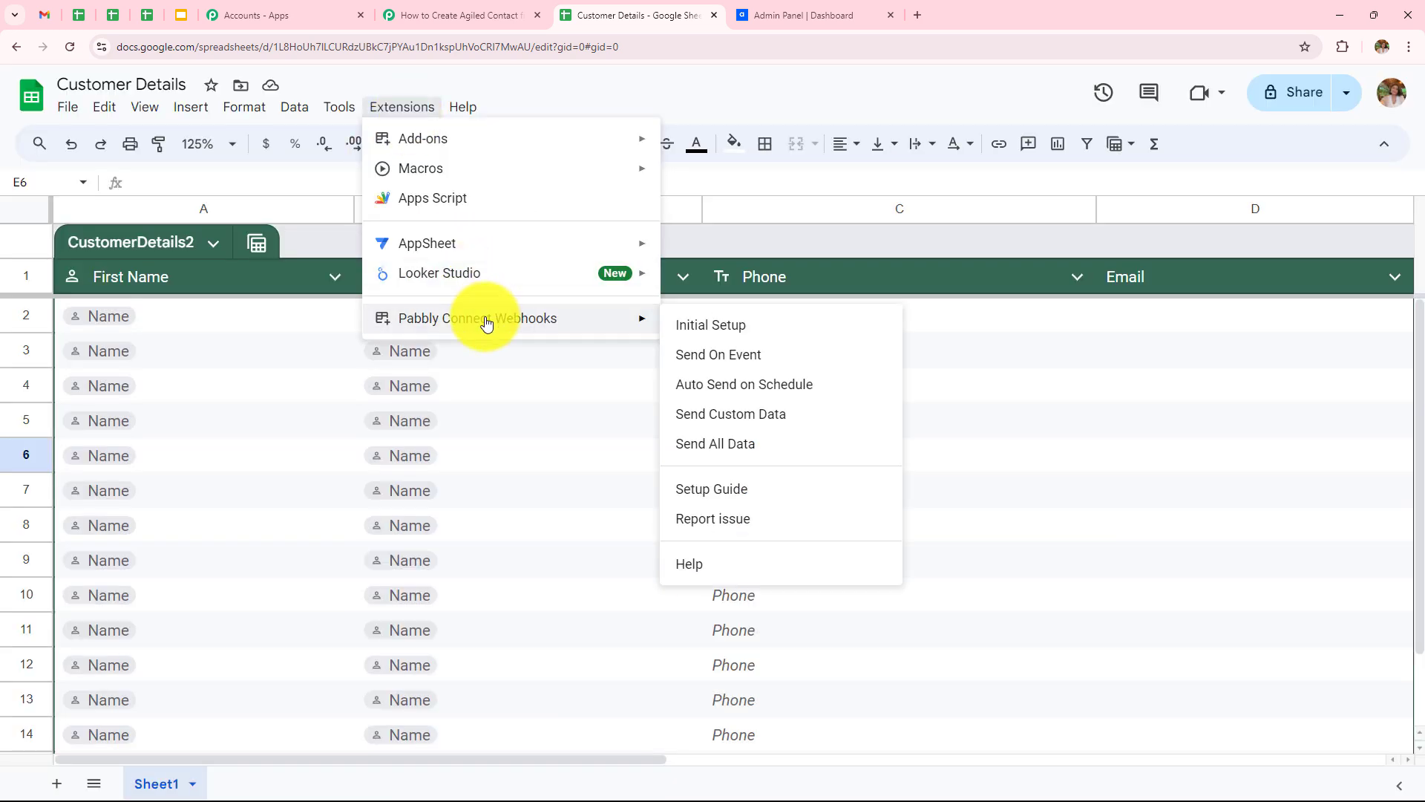
left_click(723, 362)
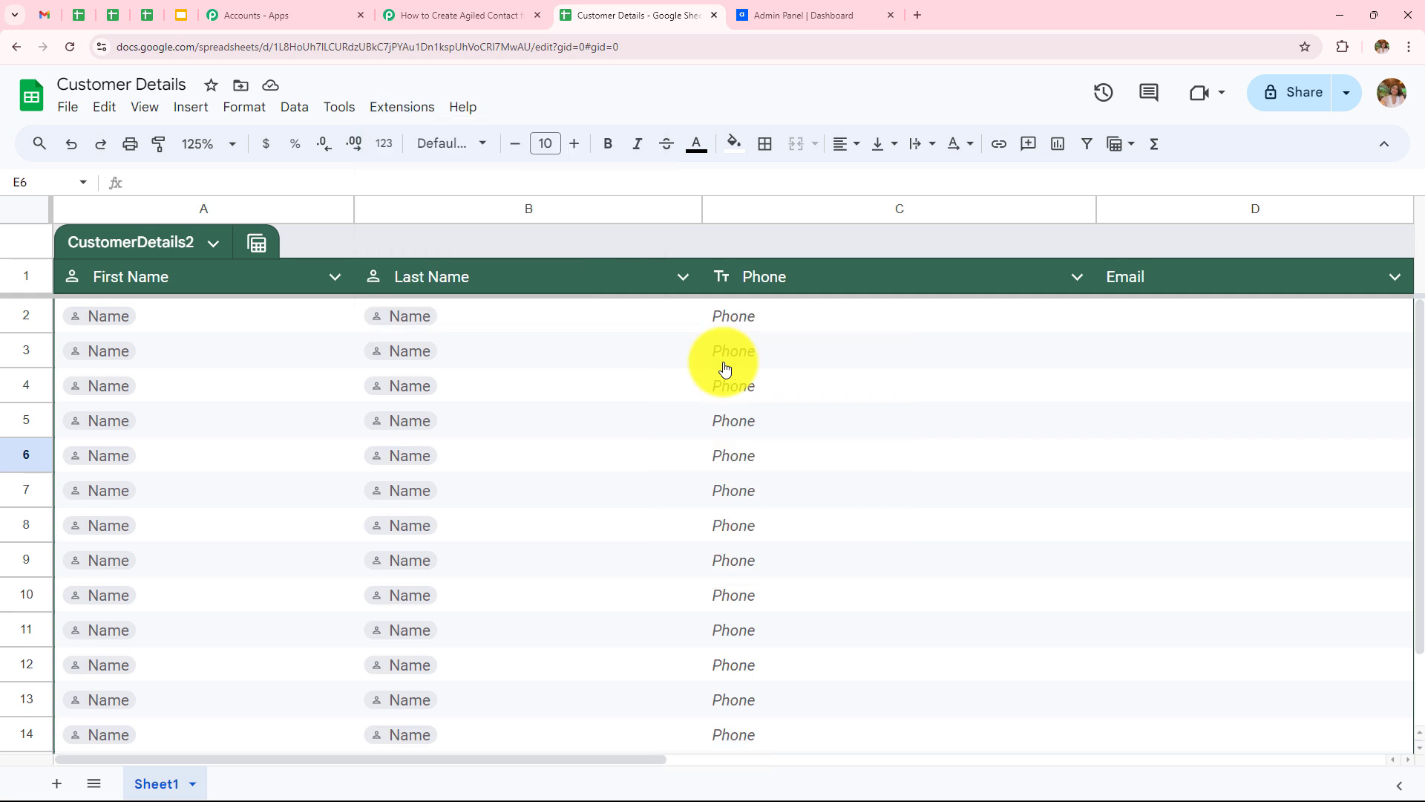
left_click(486, 5)
scroll(868, 434, "down", 5)
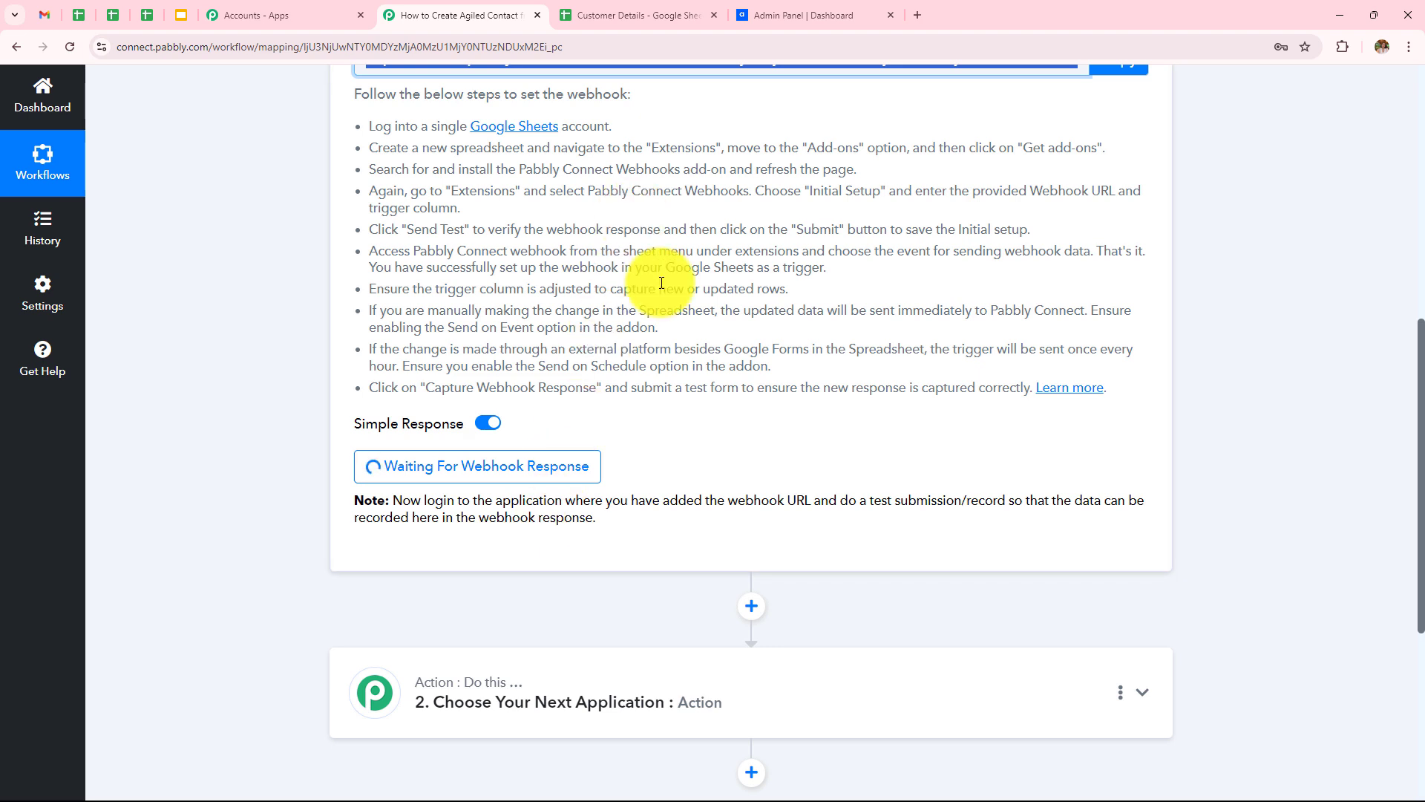
Step: Fill cells A2–D2 with the test contact's first name, last name, phone number and e-mail
left_click(631, 15)
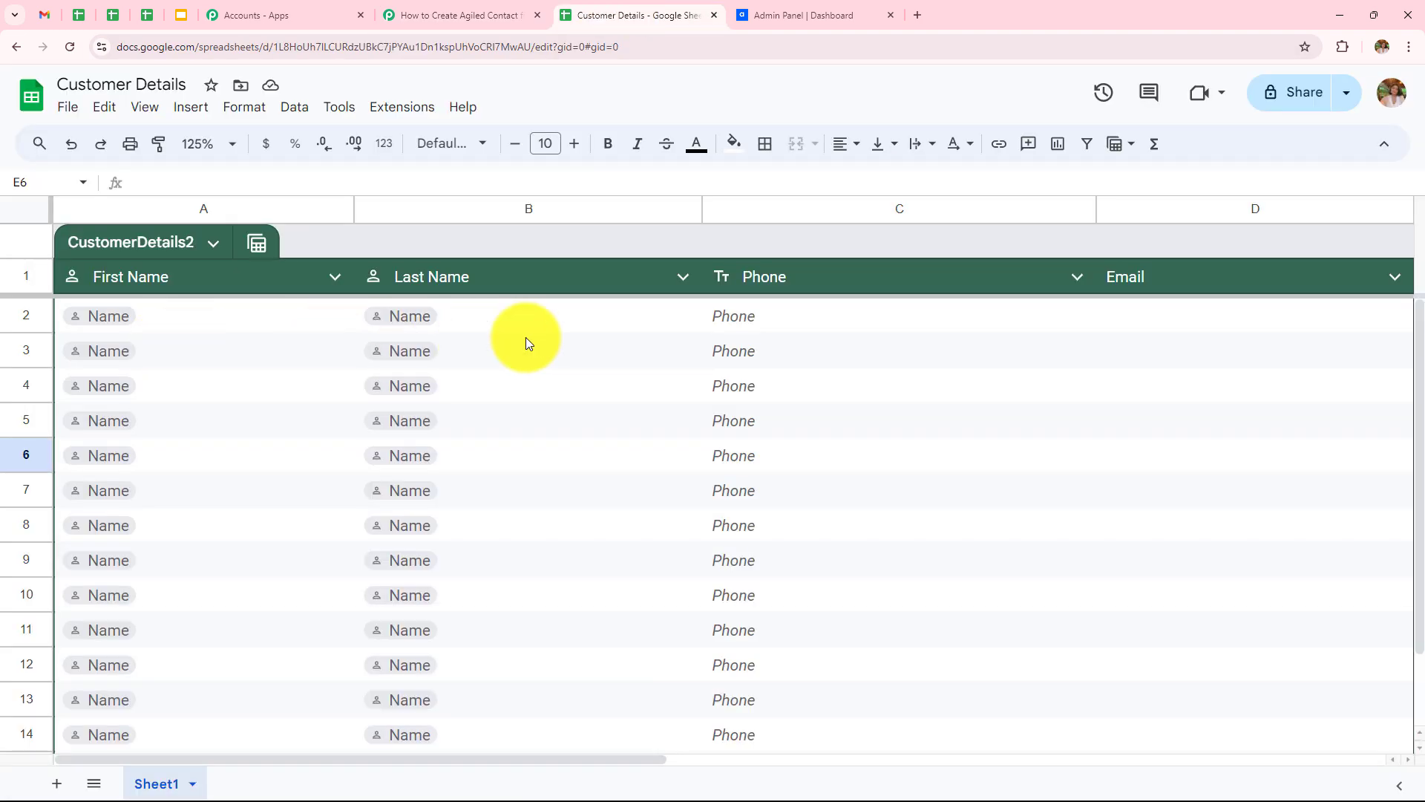
left_click(188, 316)
type("Curre")
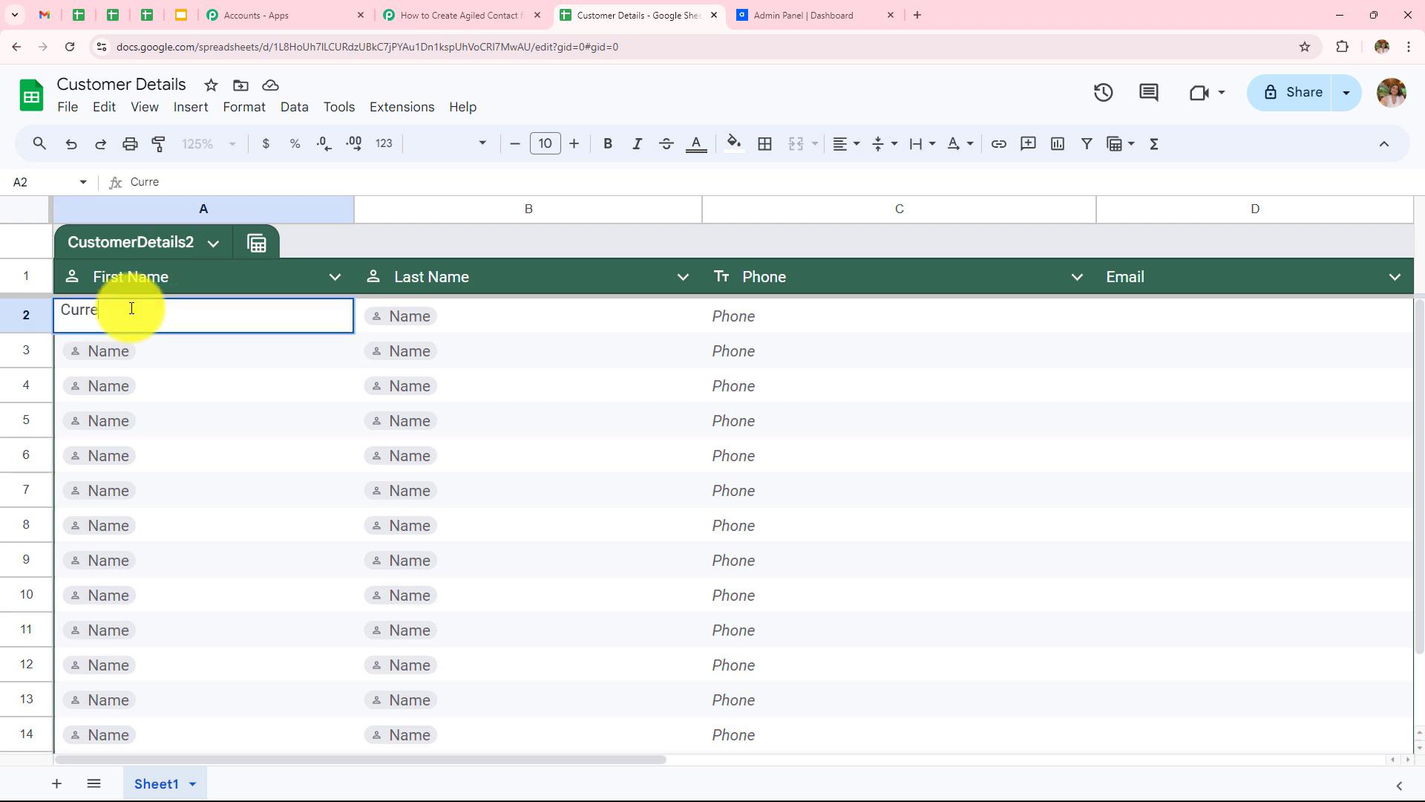
type("nt")
left_click(476, 315)
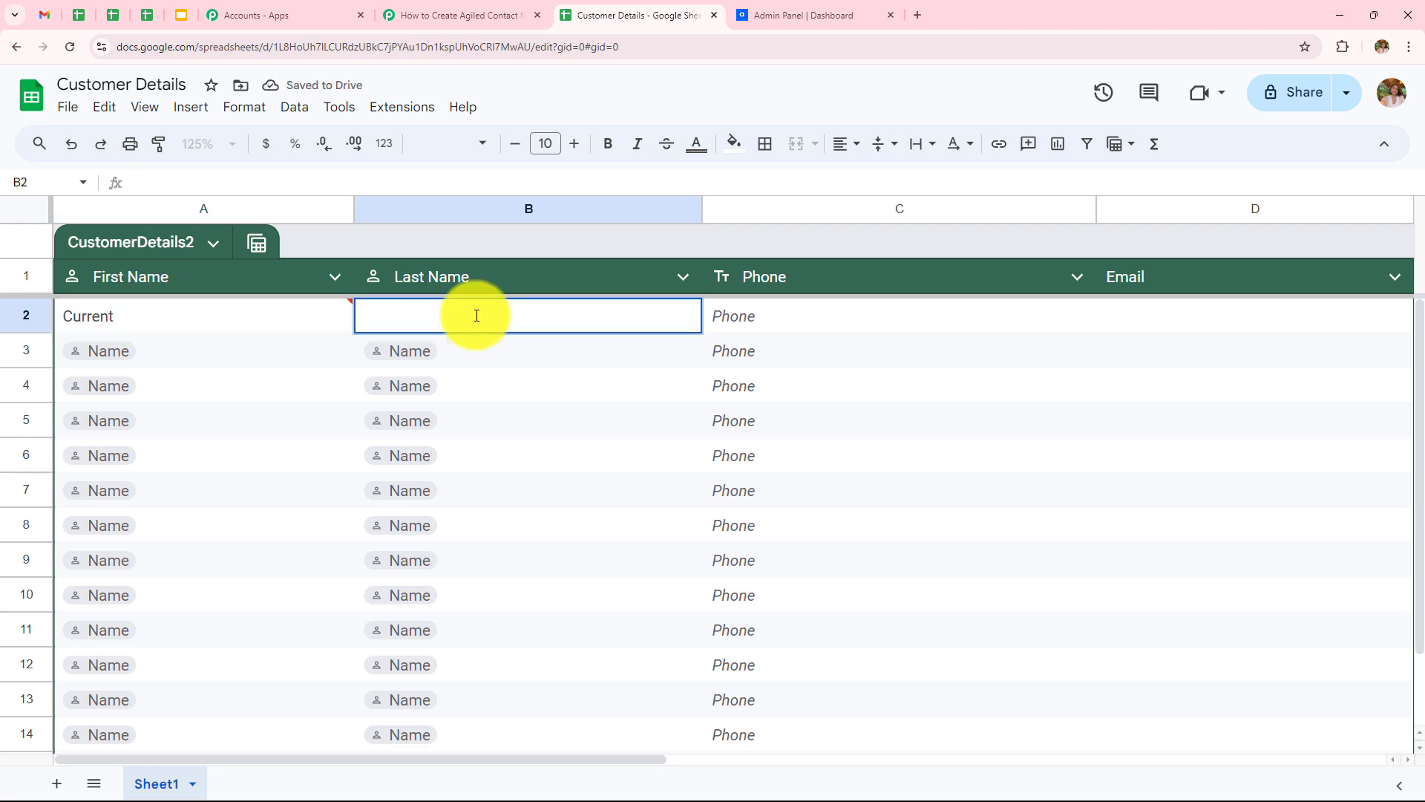
double_click(801, 312)
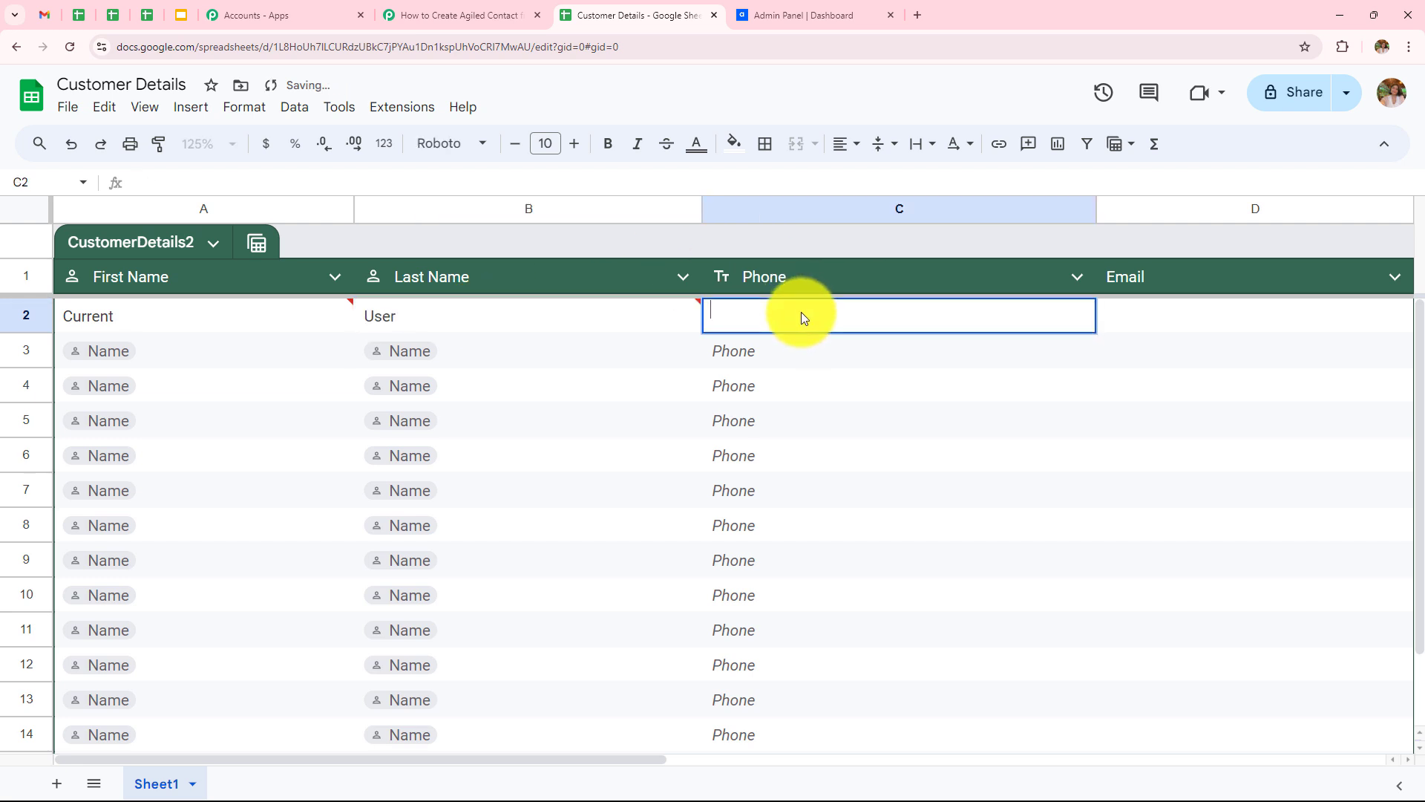
double_click(1203, 315)
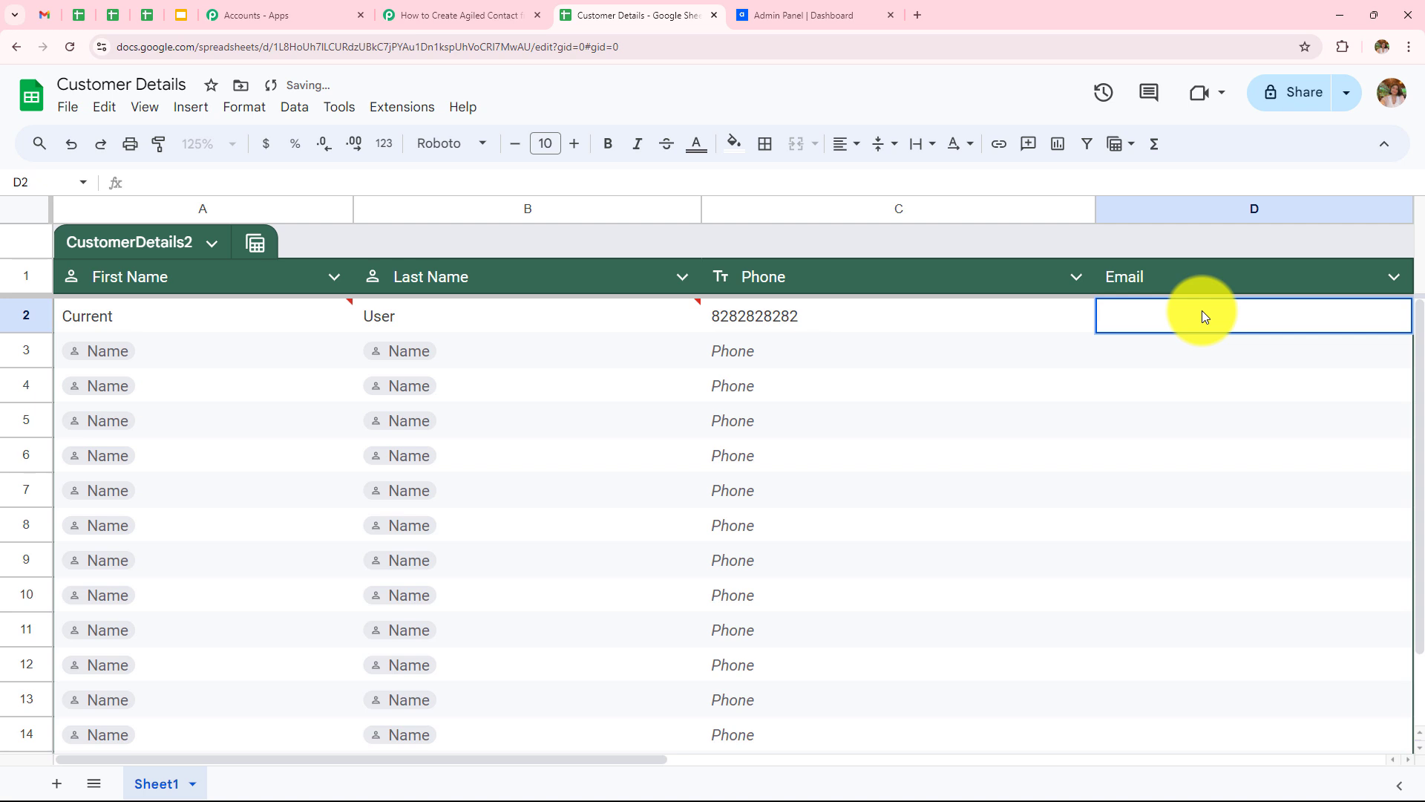
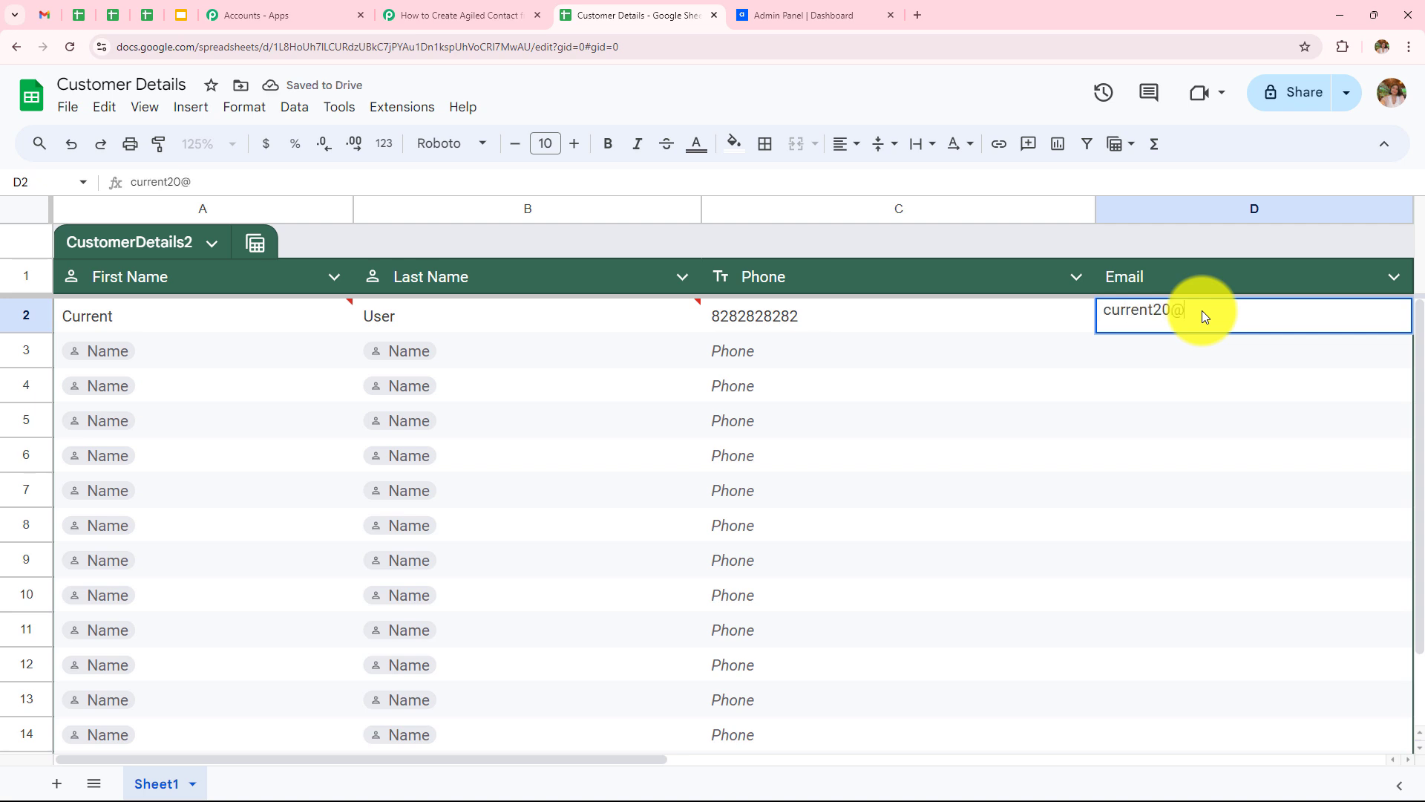
key("Return")
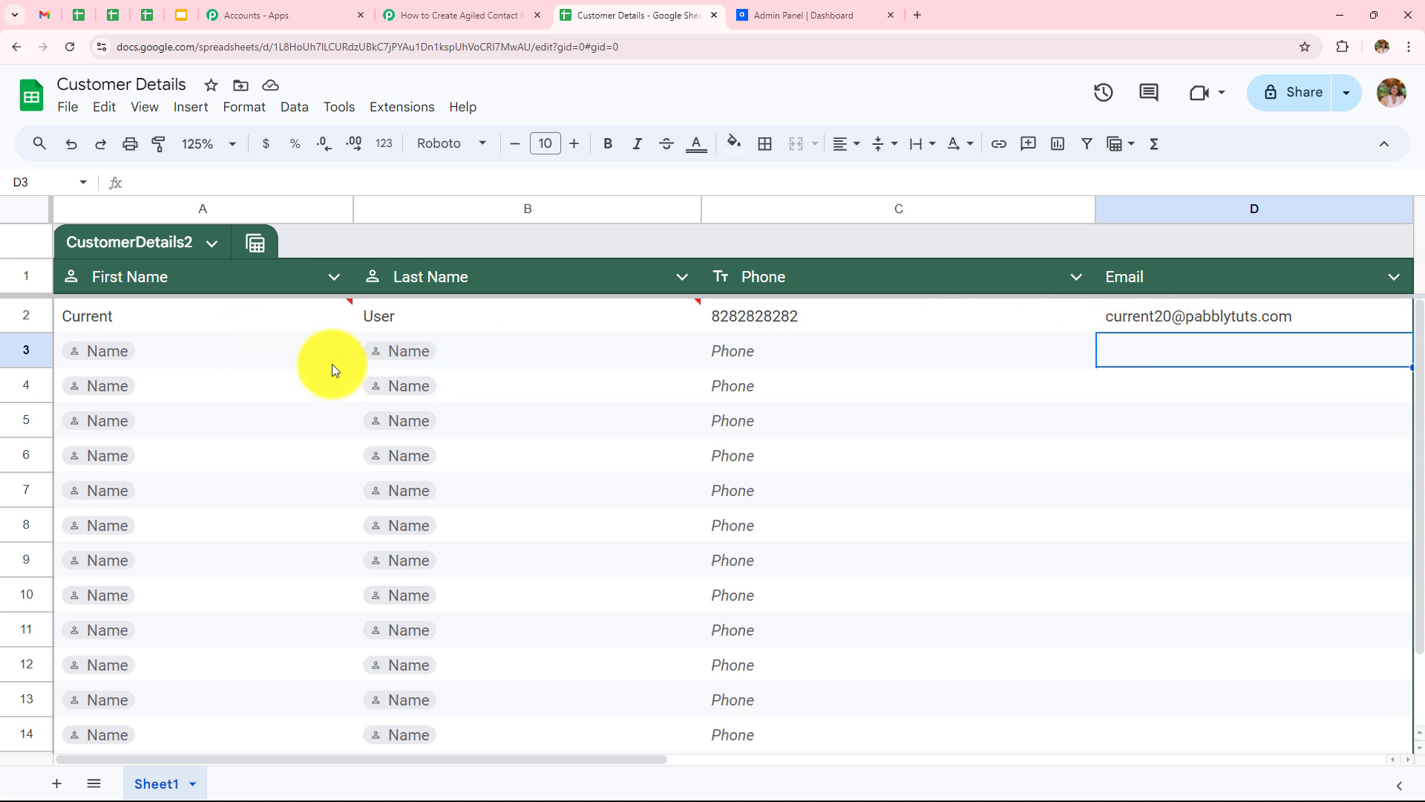
Step: Review the trigger's Response Received list for row 2's first name, last name, phone and e-mail
left_click(436, 14)
scroll(849, 467, "down", 5)
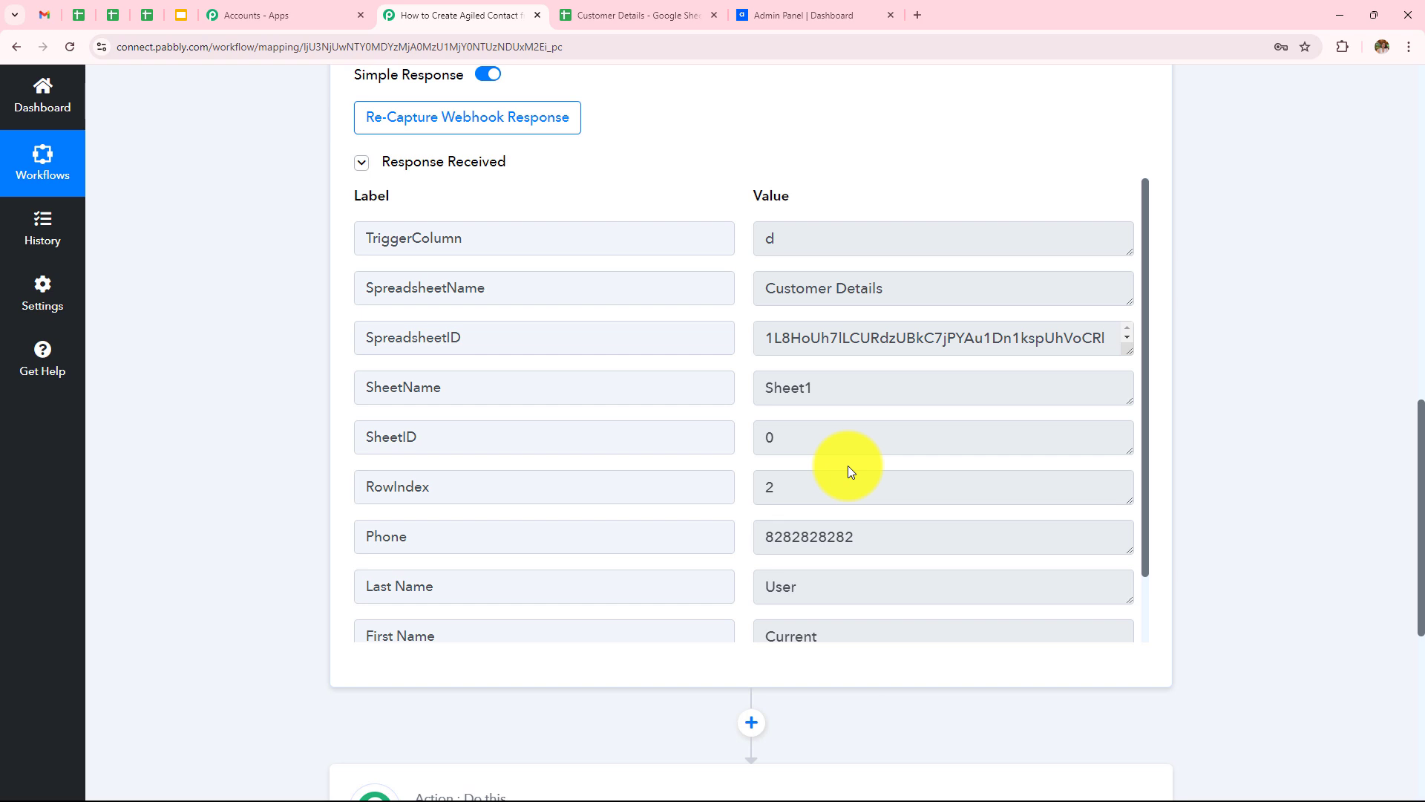
scroll(839, 470, "down", 1)
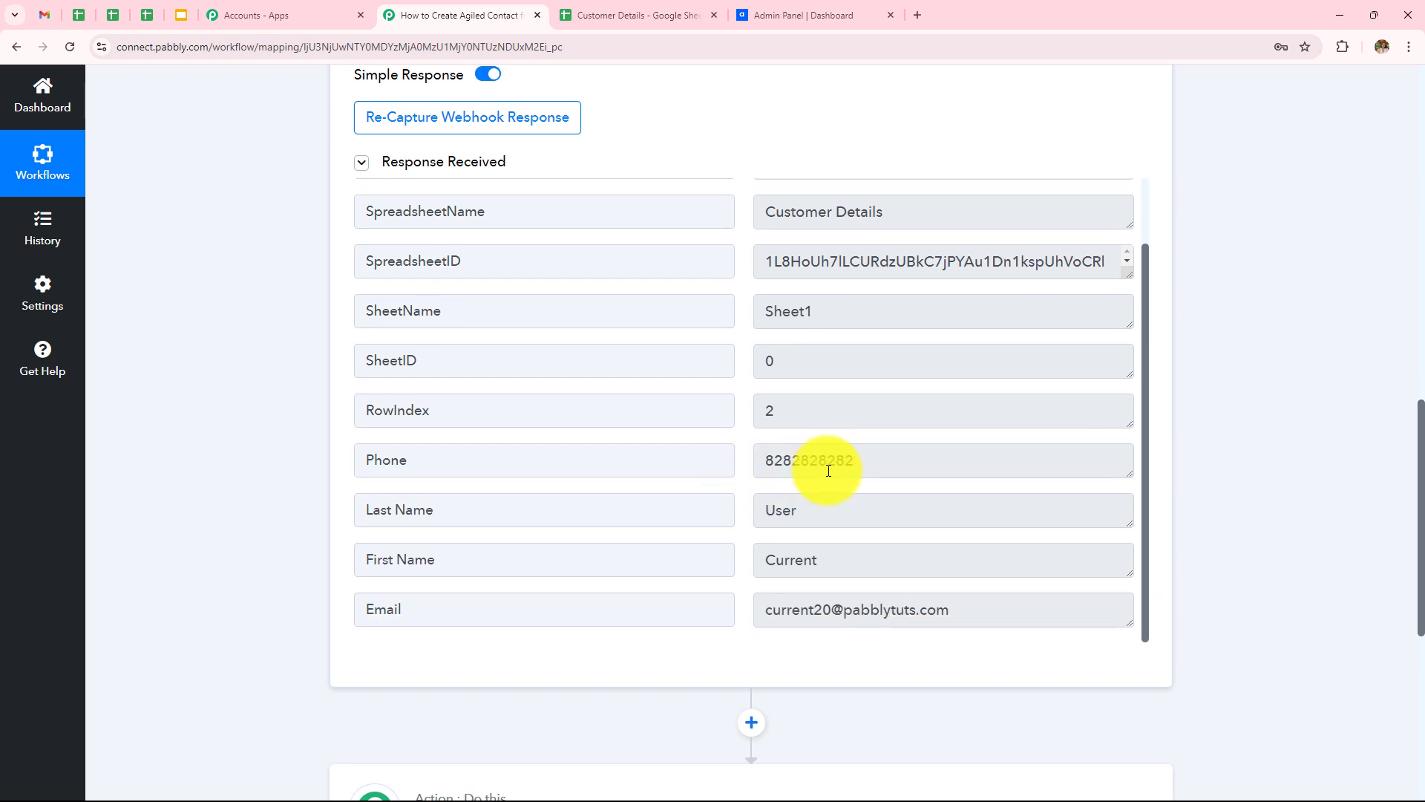
scroll(817, 467, "down", 3)
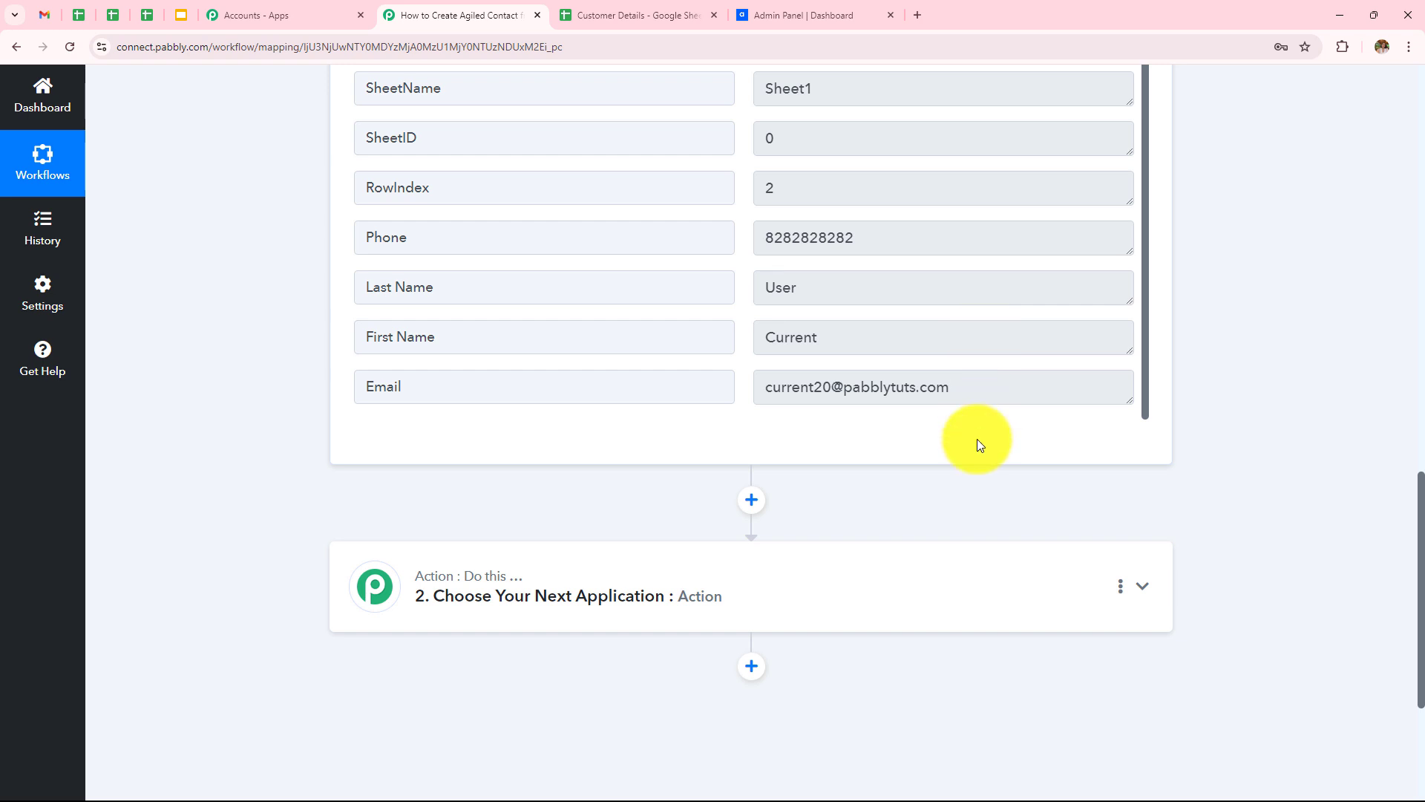
scroll(976, 442, "down", 3)
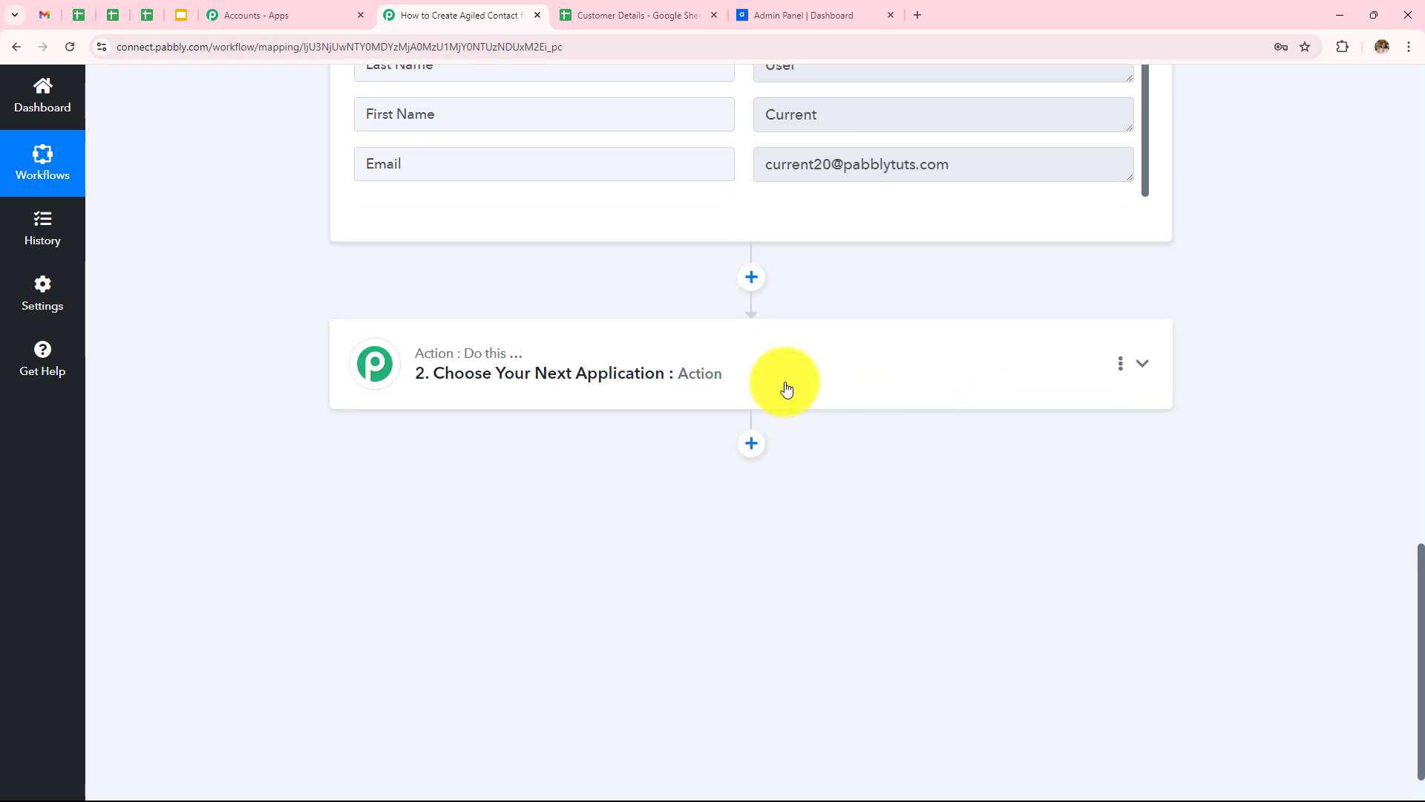
Step: Set the action step to Agiled with the Create Contact event and begin connecting an account
left_click(780, 385)
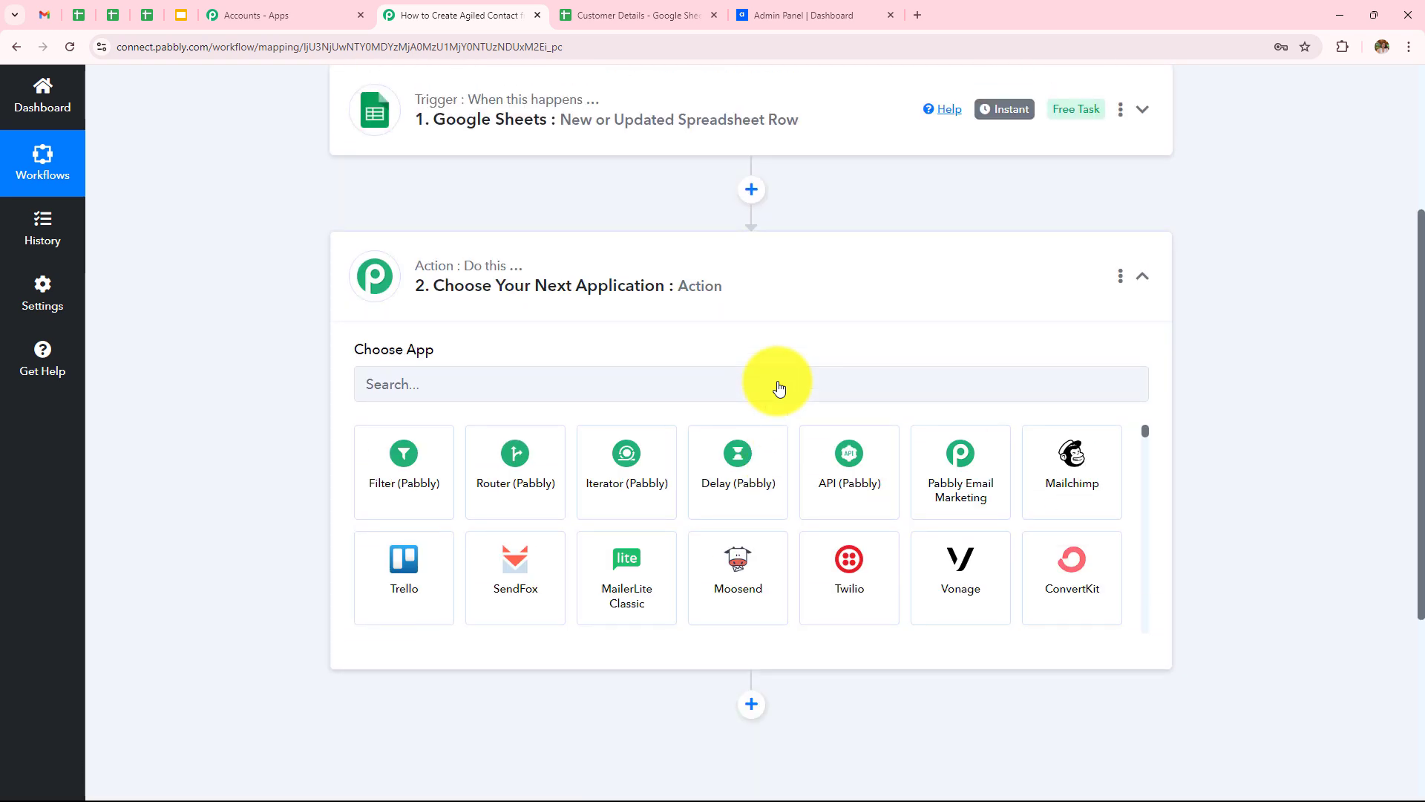
left_click(779, 383)
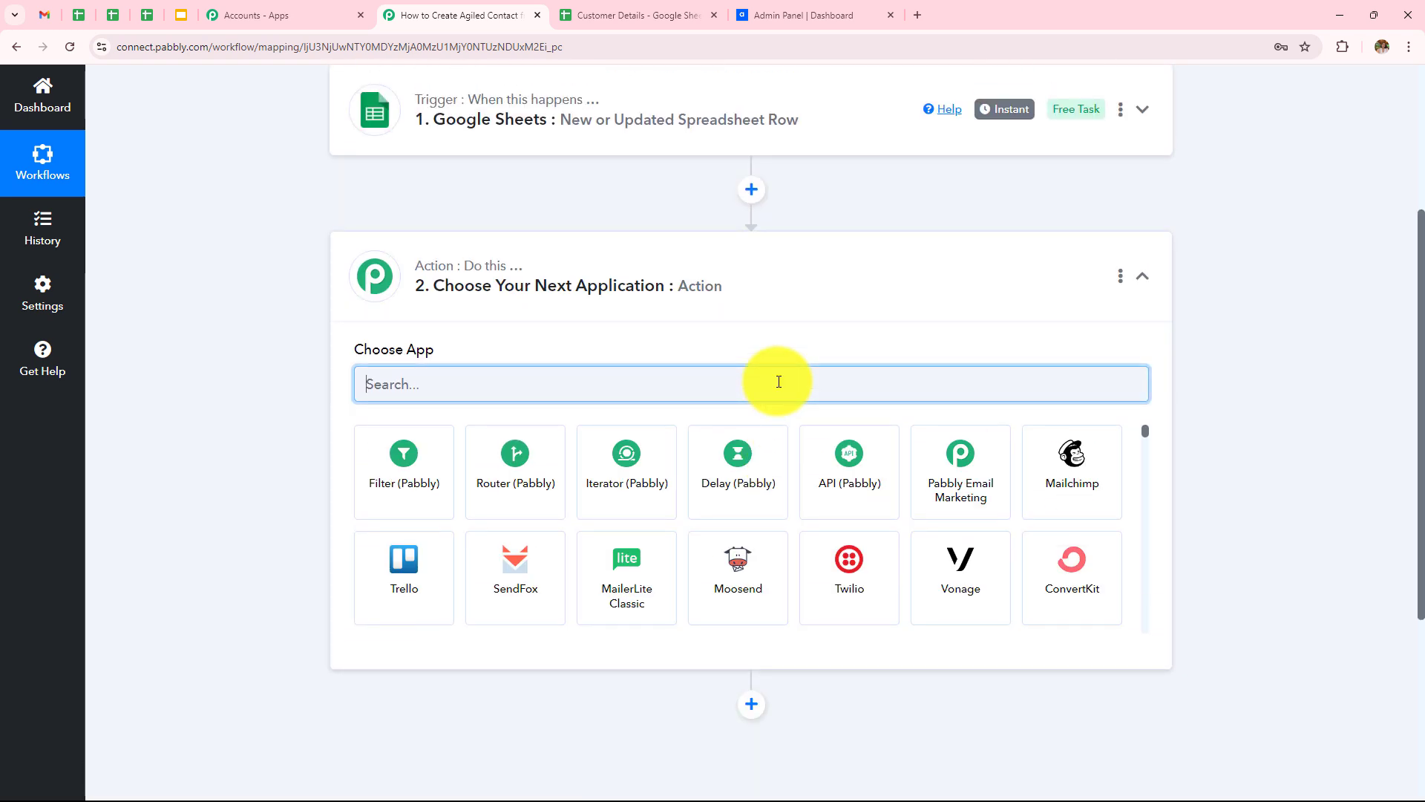
type("Agiled")
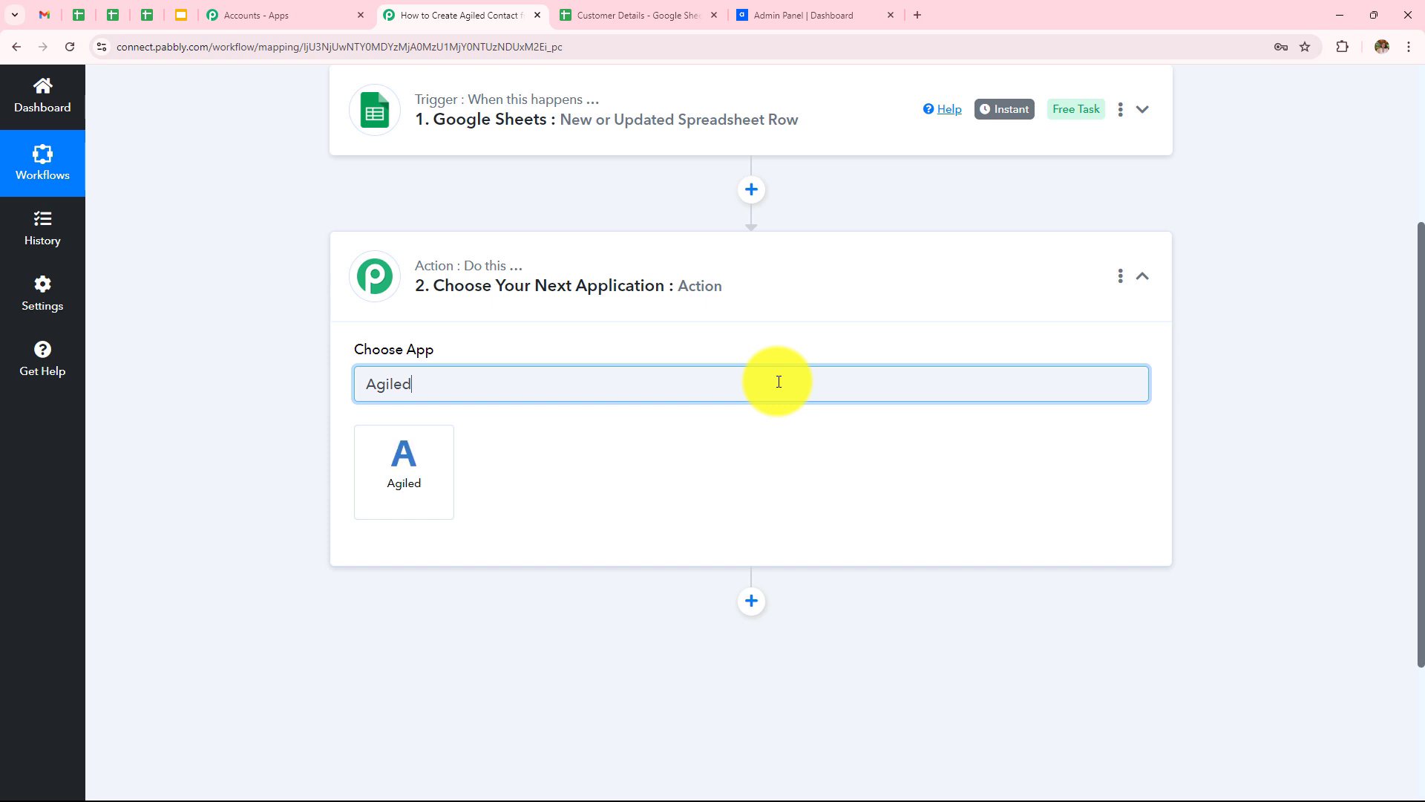
left_click(386, 475)
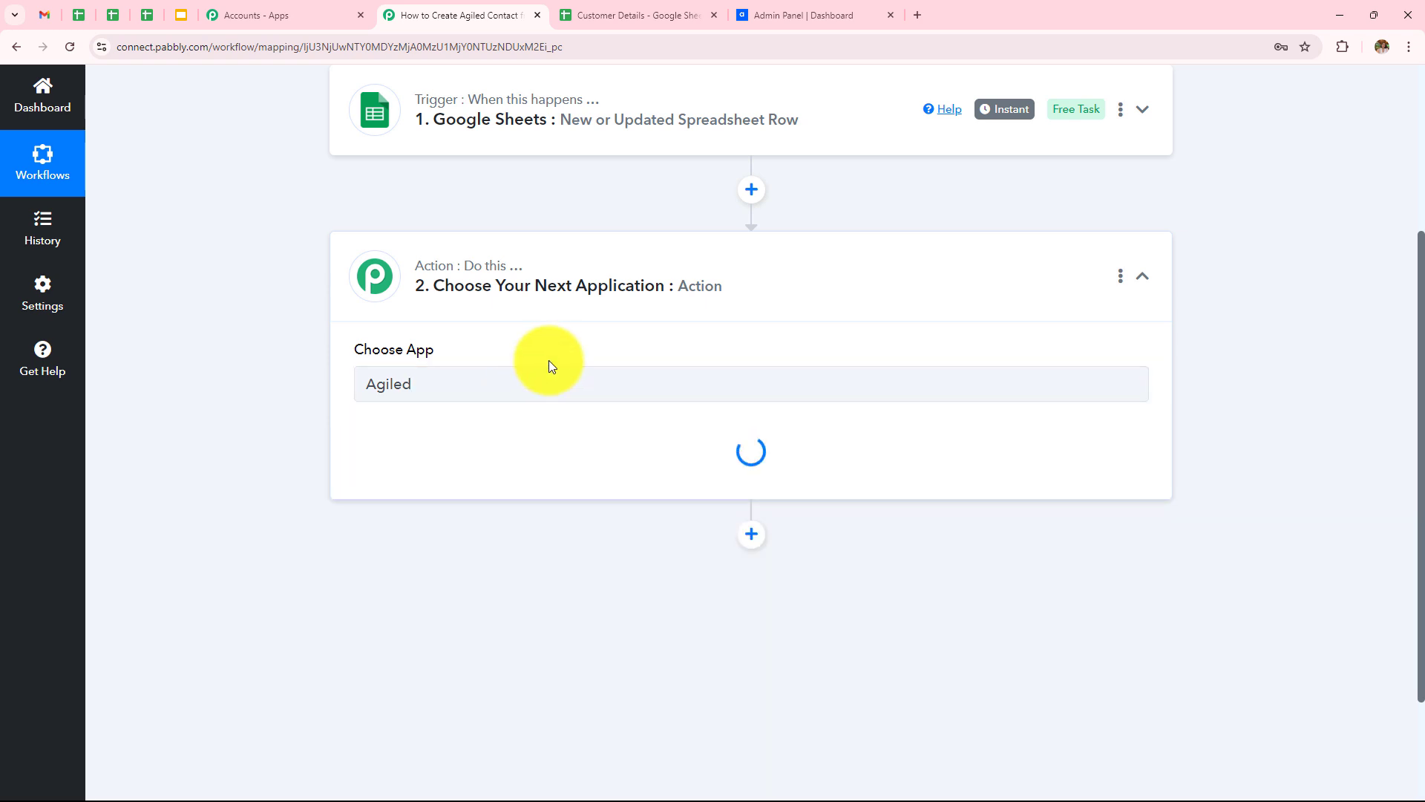
left_click(497, 464)
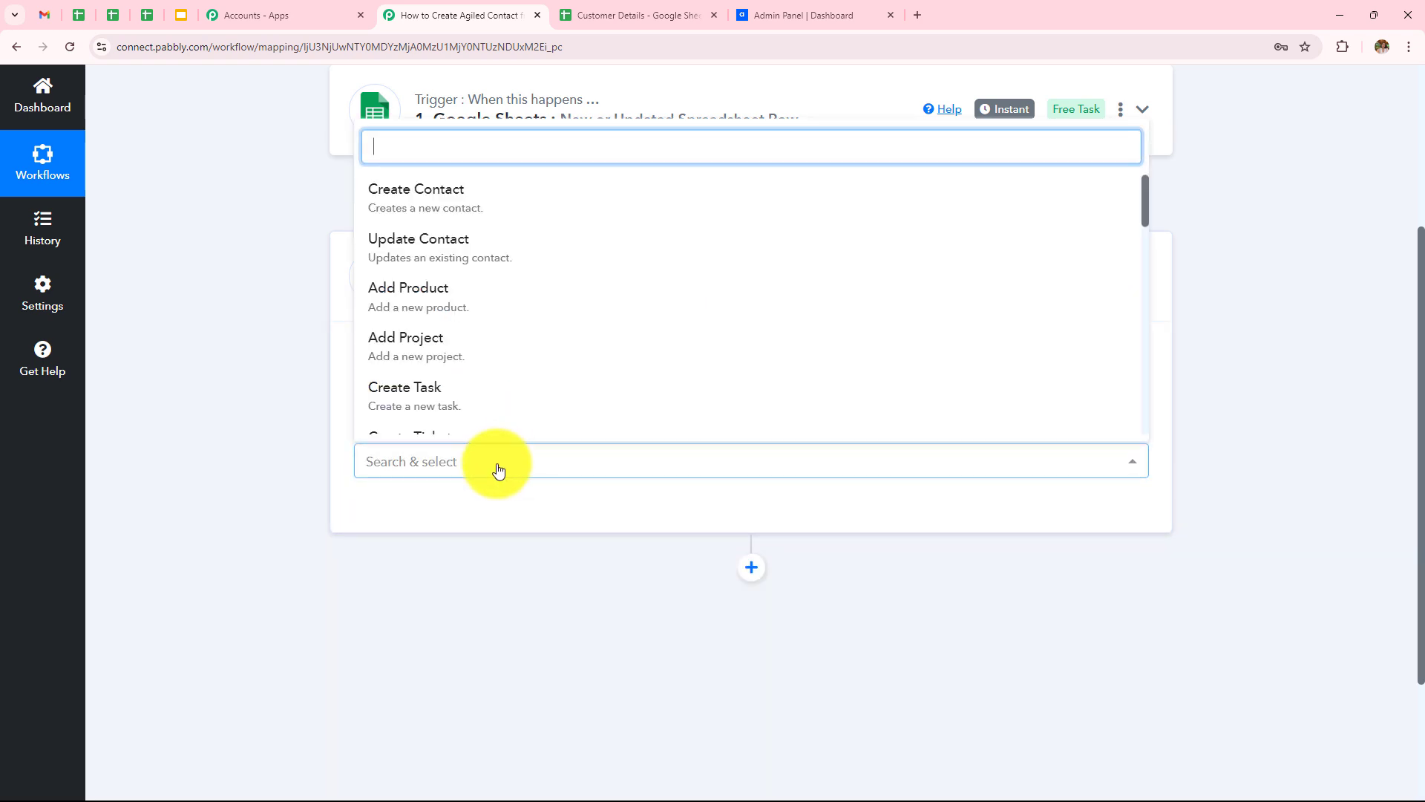
left_click(407, 213)
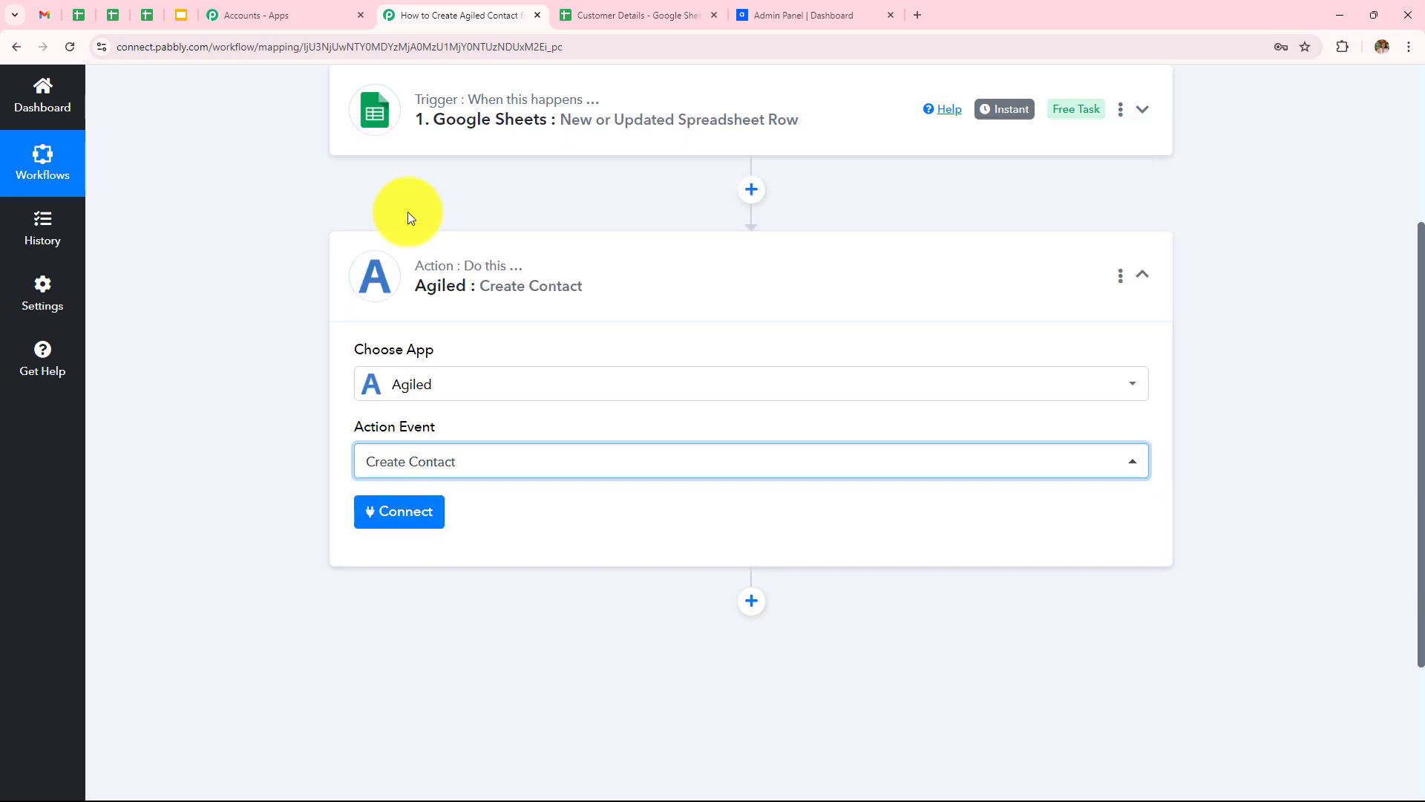
left_click(413, 514)
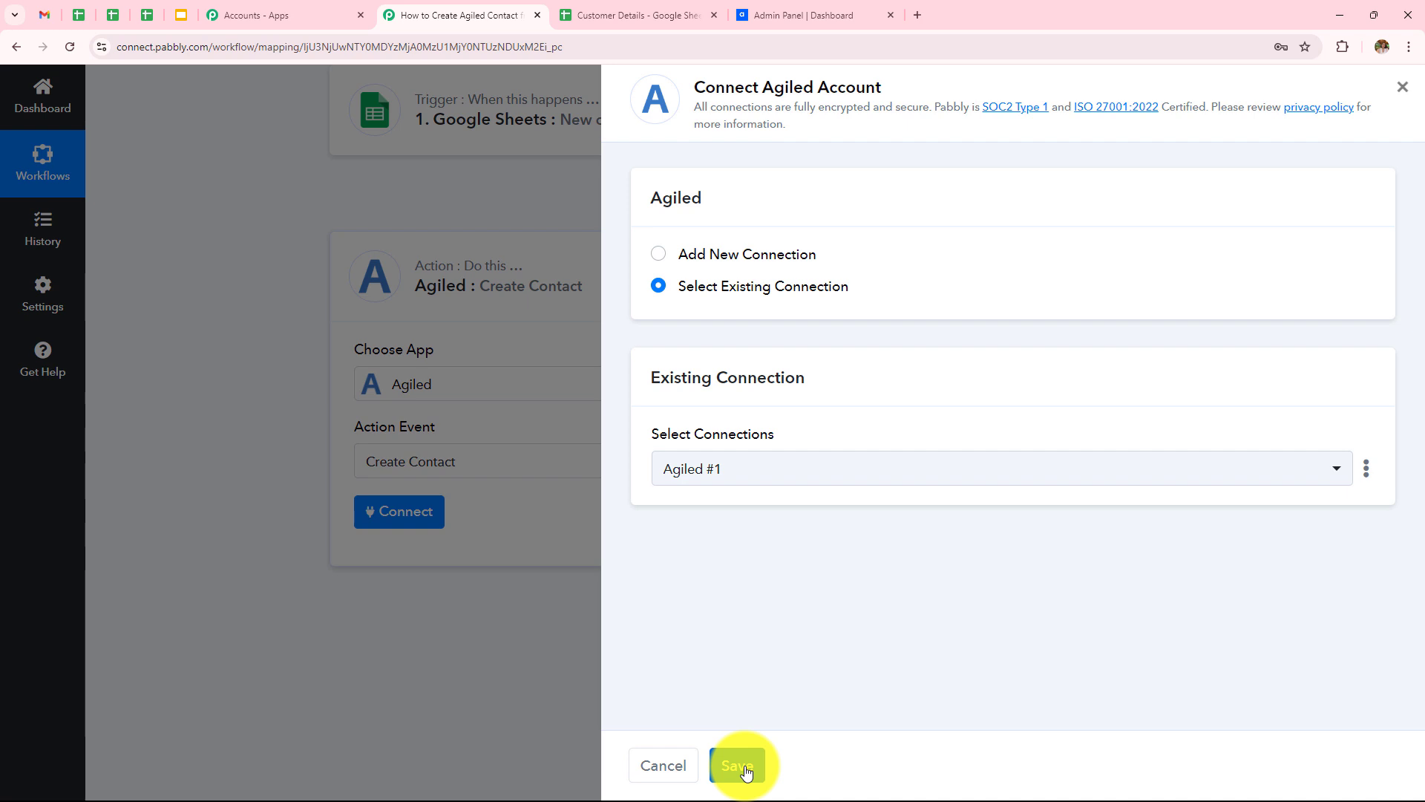
Step: Choose Add New Connection for Agiled, then go to the Agiled CRM dashboard tab
left_click(660, 260)
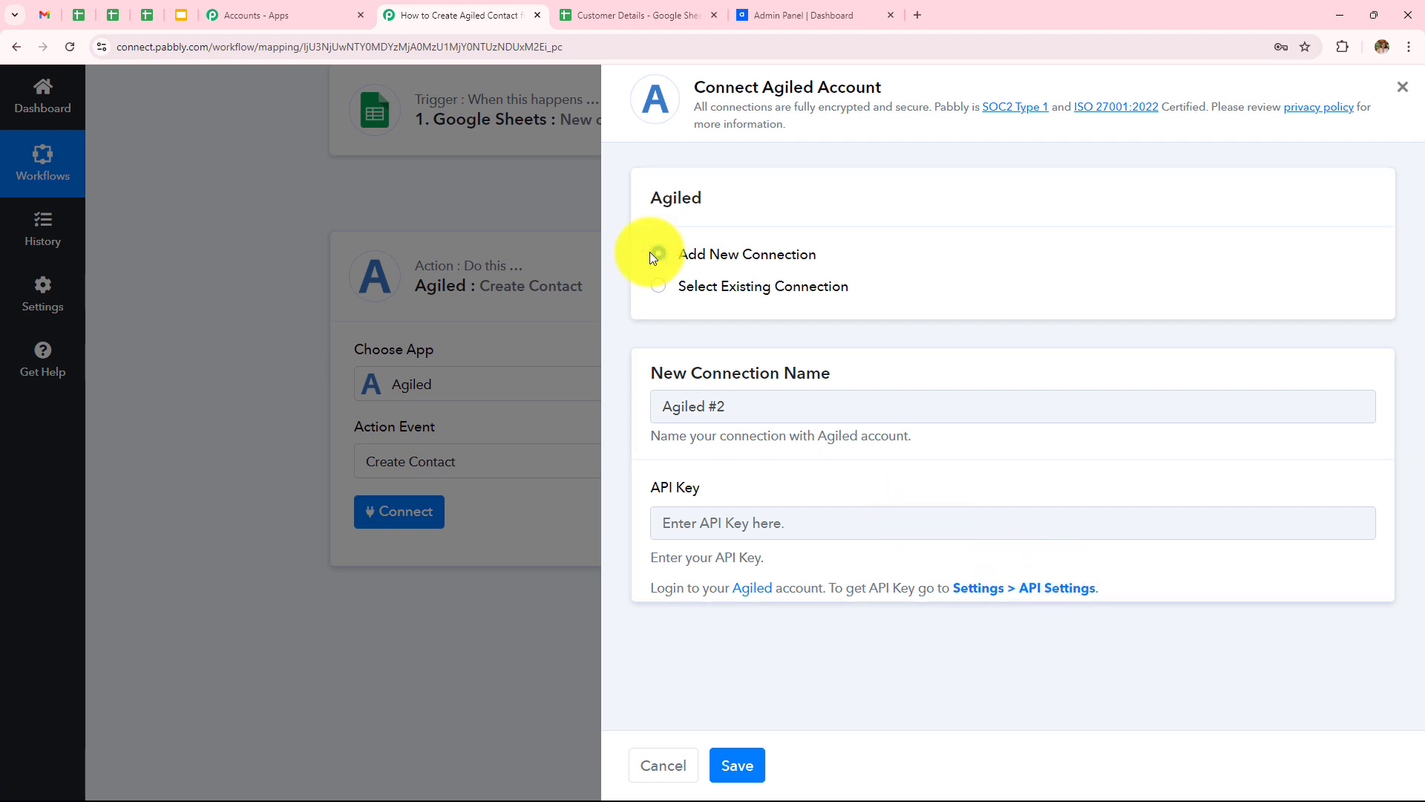
left_click(750, 12)
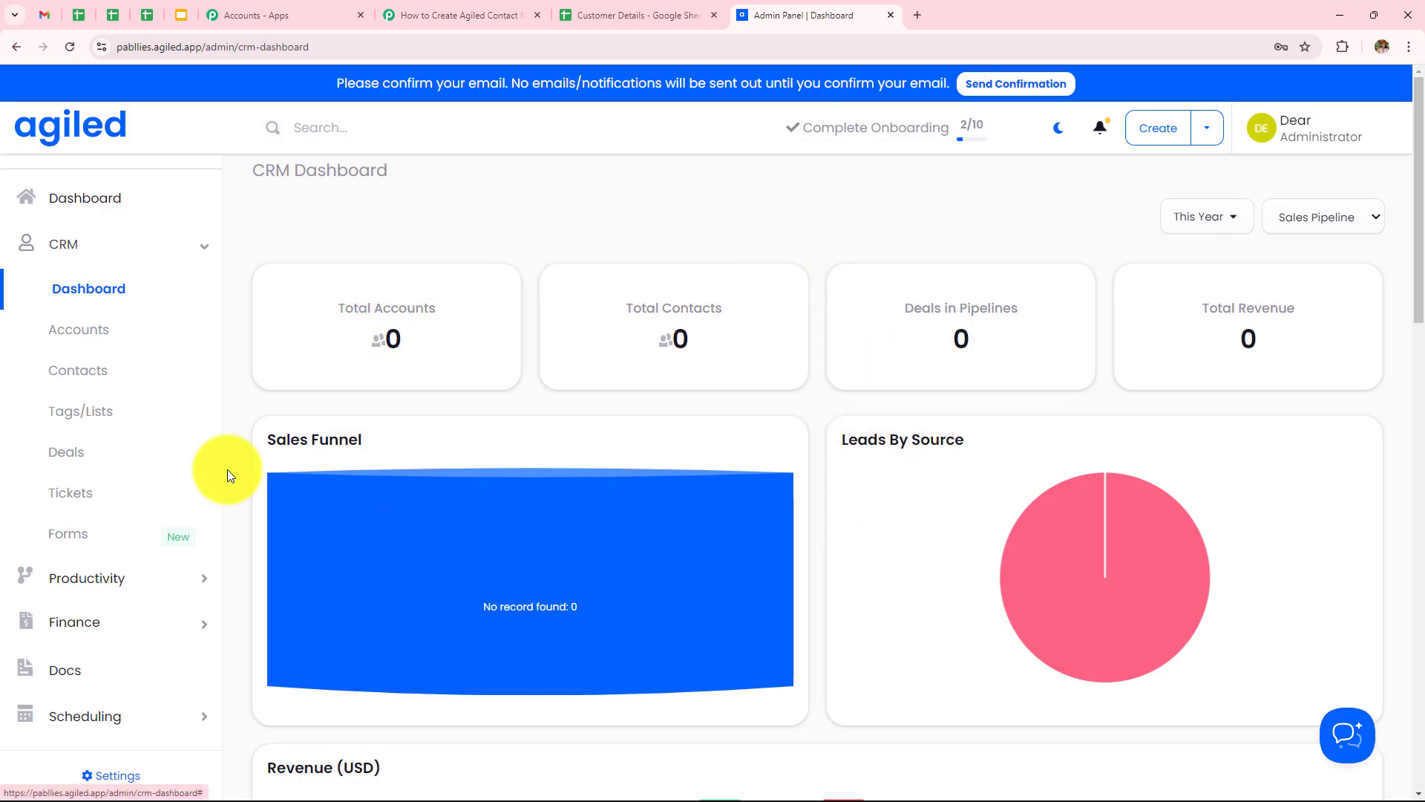
Step: Reset the API key in Agiled's API Settings, copy it, and return to the Pabbly connection form
scroll(222, 475, "up", 1)
scroll(152, 356, "down", 4)
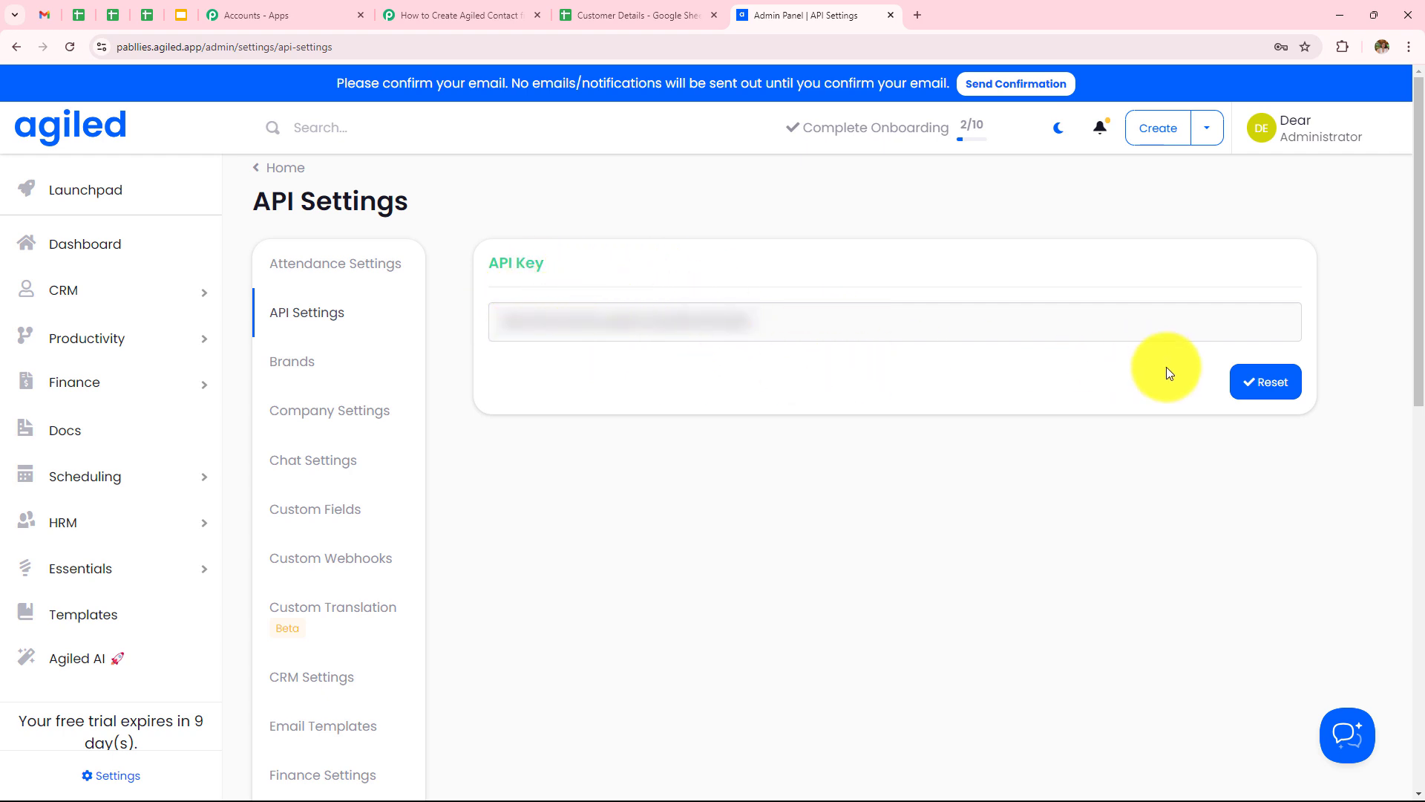
left_click(1271, 379)
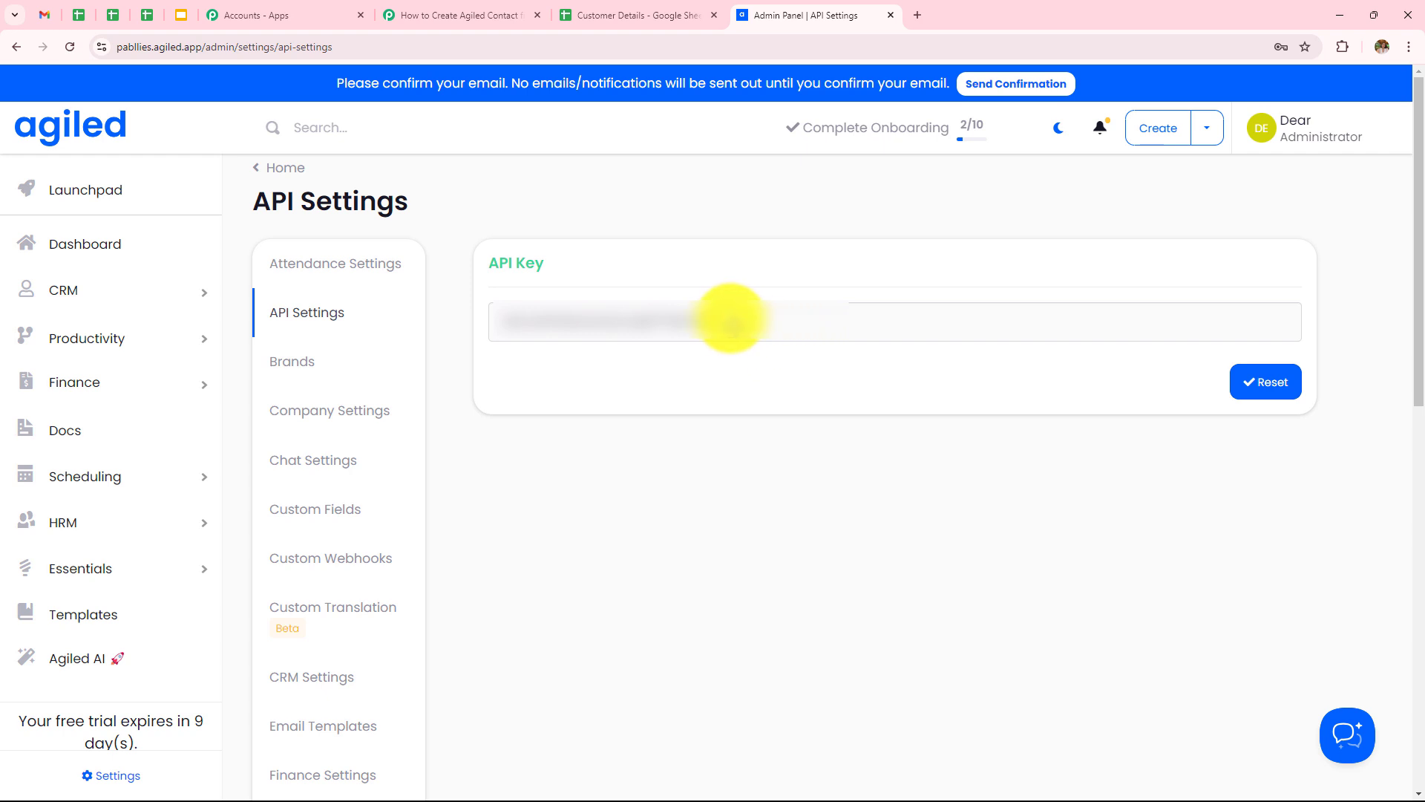
left_click(722, 319)
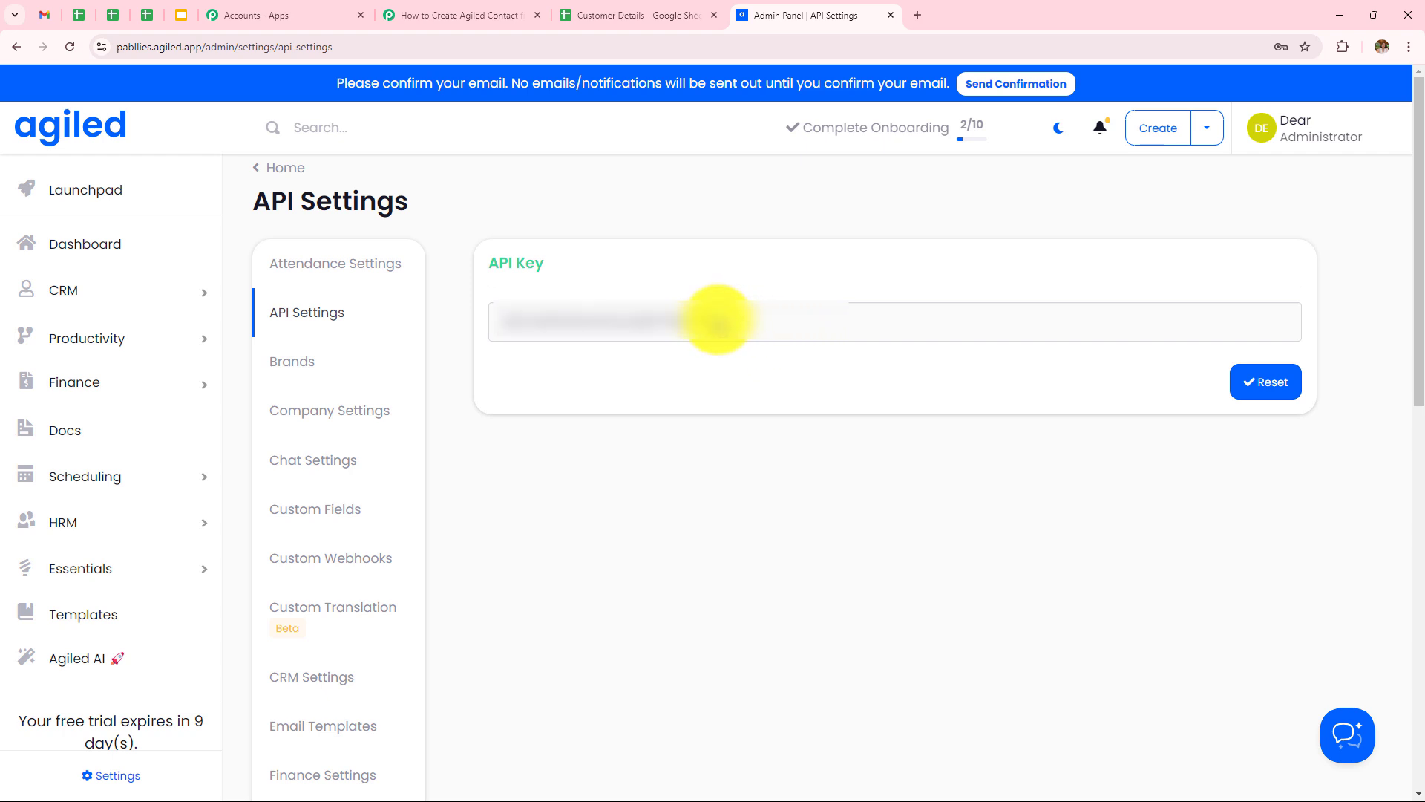
double_click(718, 321)
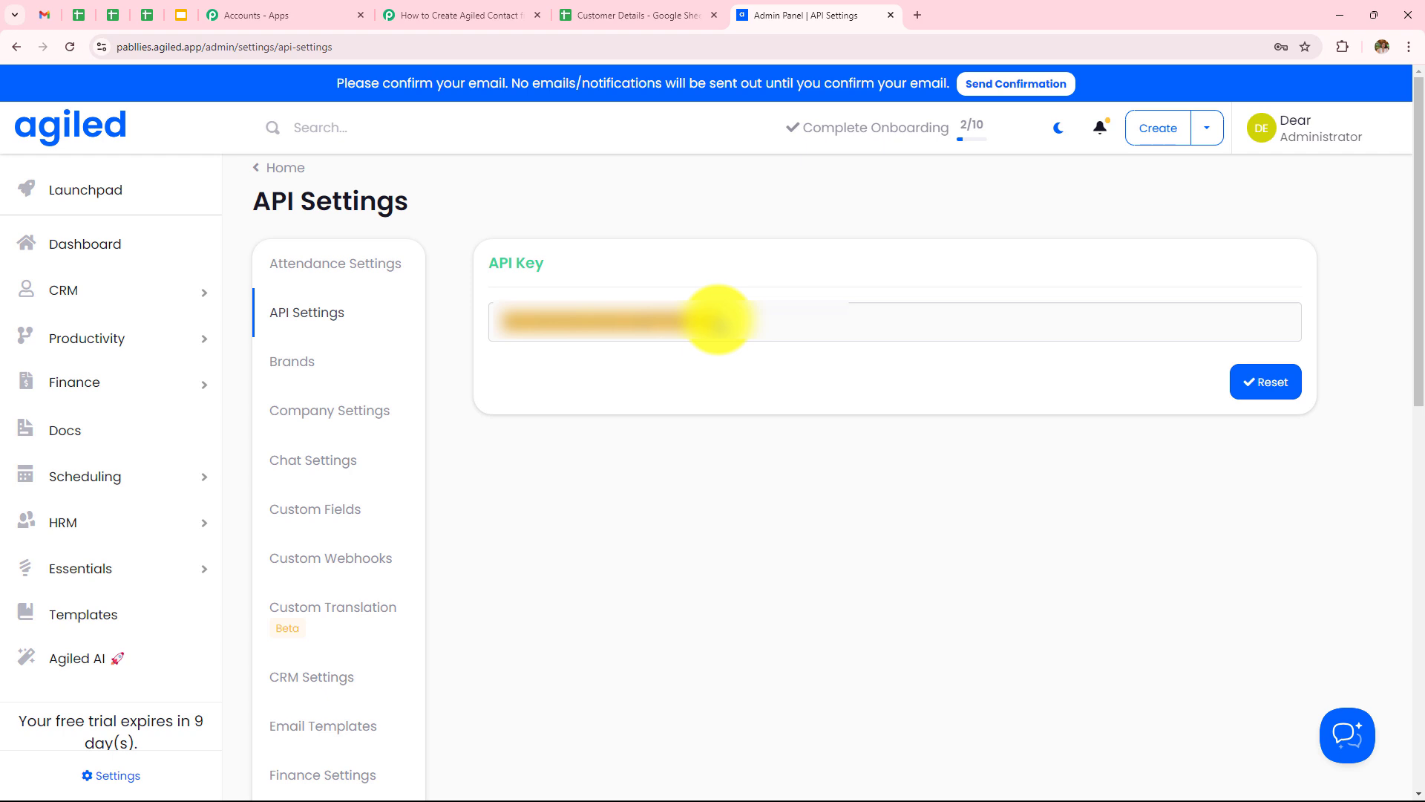
left_click(461, 15)
Step: Paste the Agiled API key into the connection, save it, and review the Create Contact fields
left_click(775, 521)
key("ctrl+v")
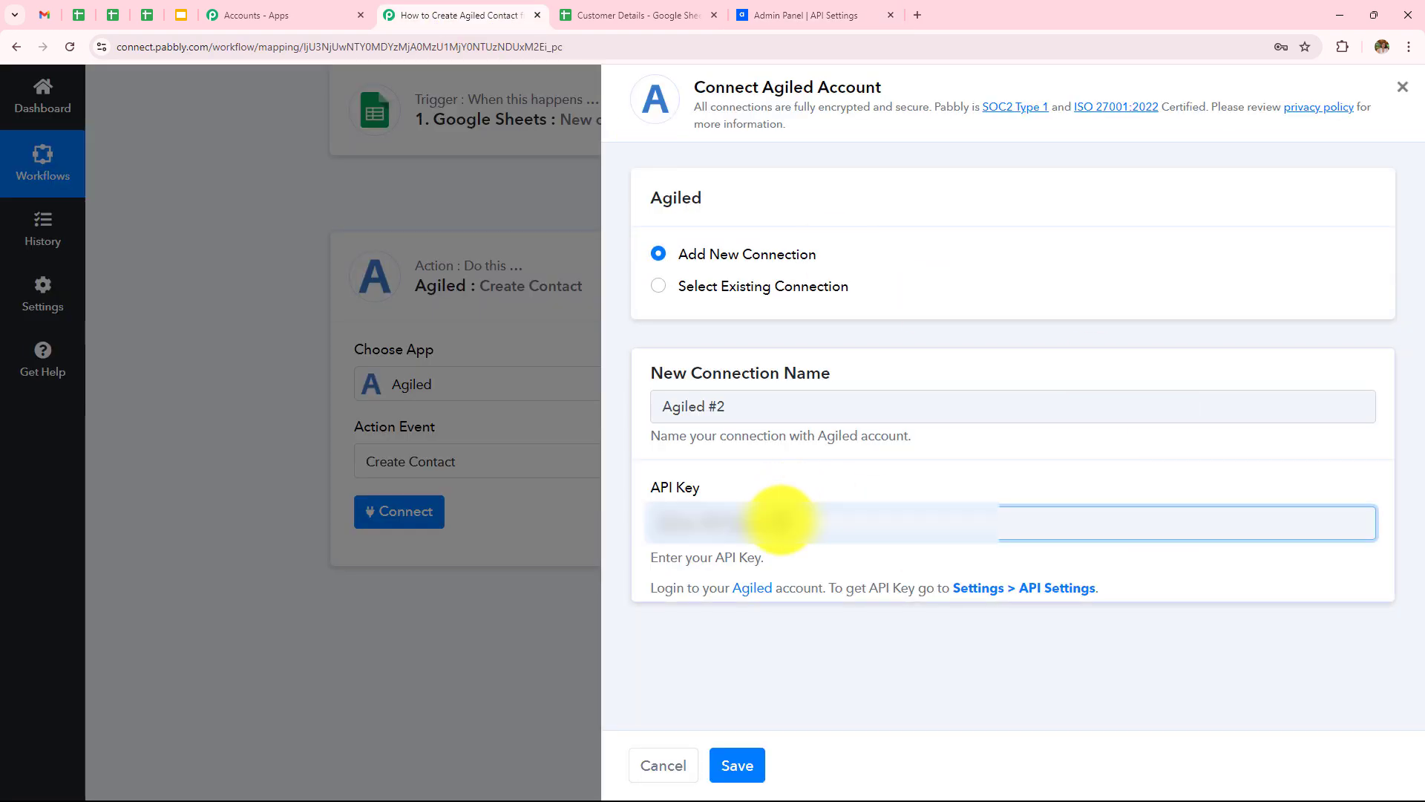
left_click(742, 781)
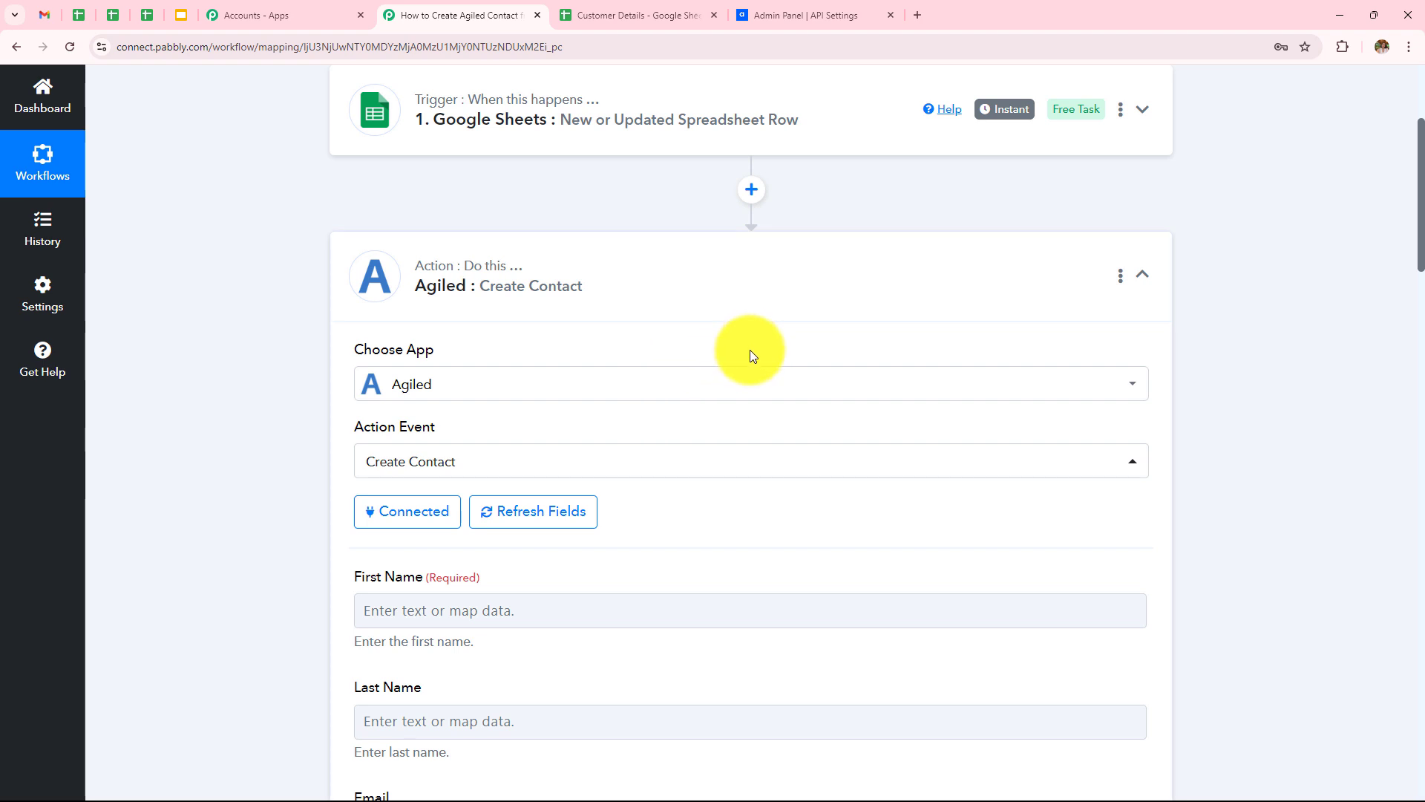
scroll(750, 350, "down", 4)
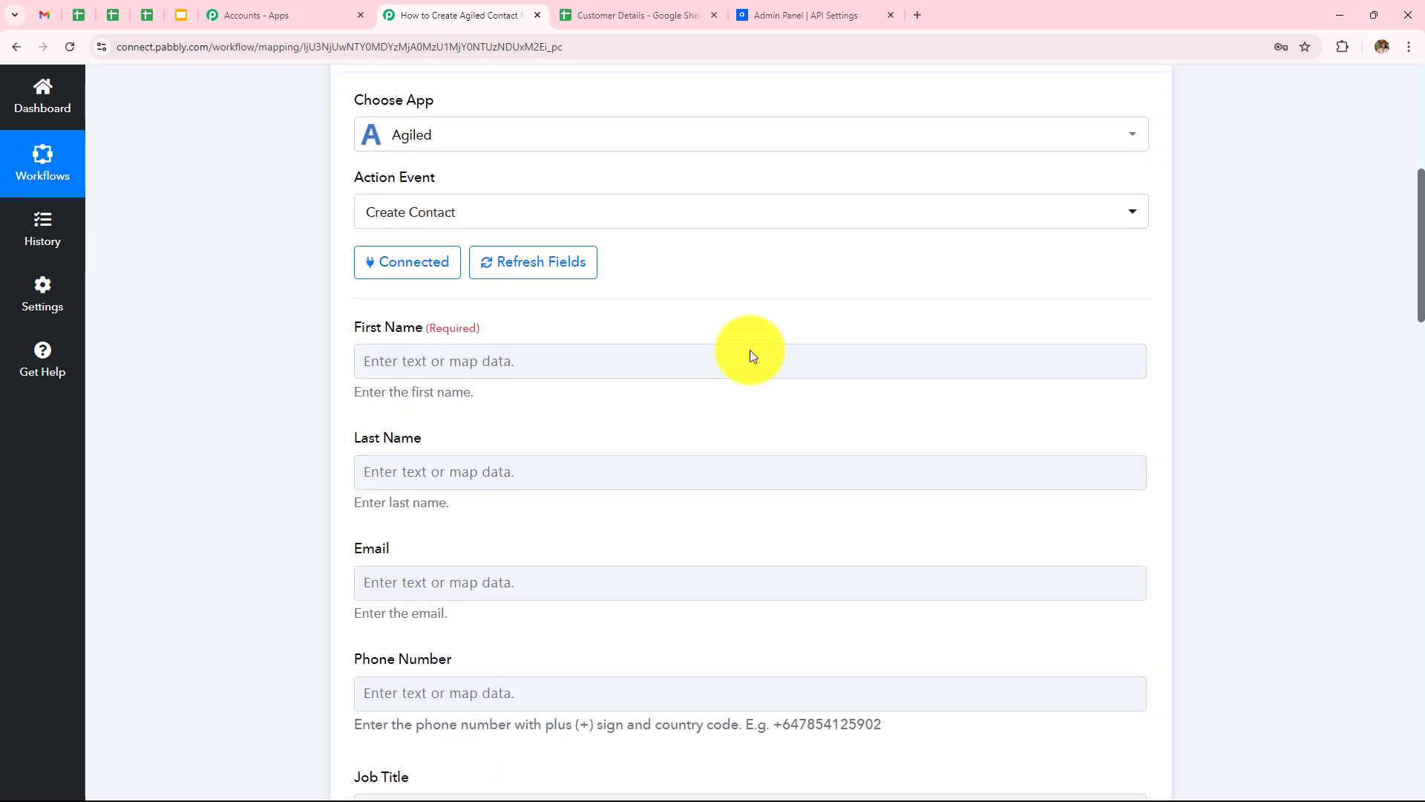
scroll(383, 416, "down", 3)
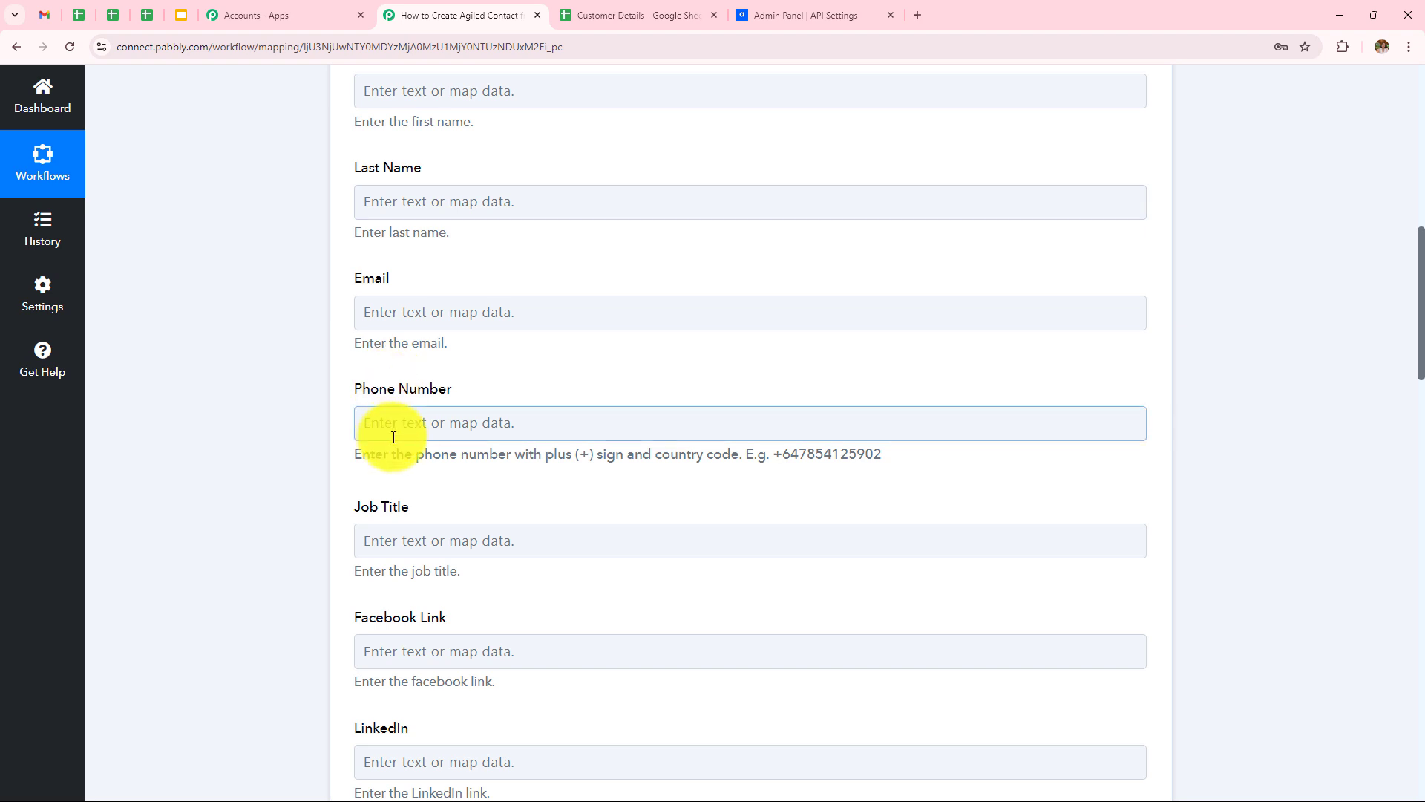
scroll(401, 434, "up", 3)
scroll(399, 434, "up", 3)
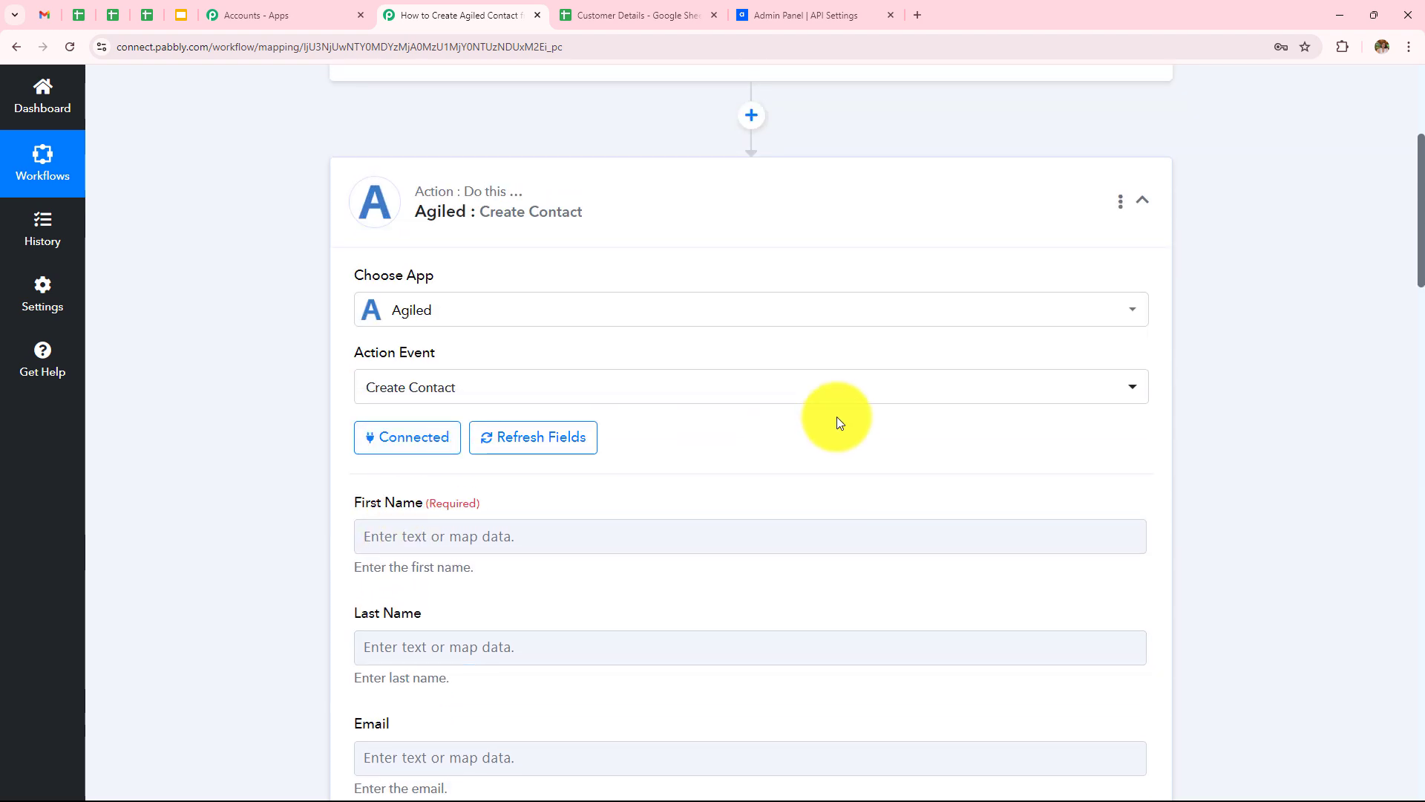
scroll(838, 420, "down", 2)
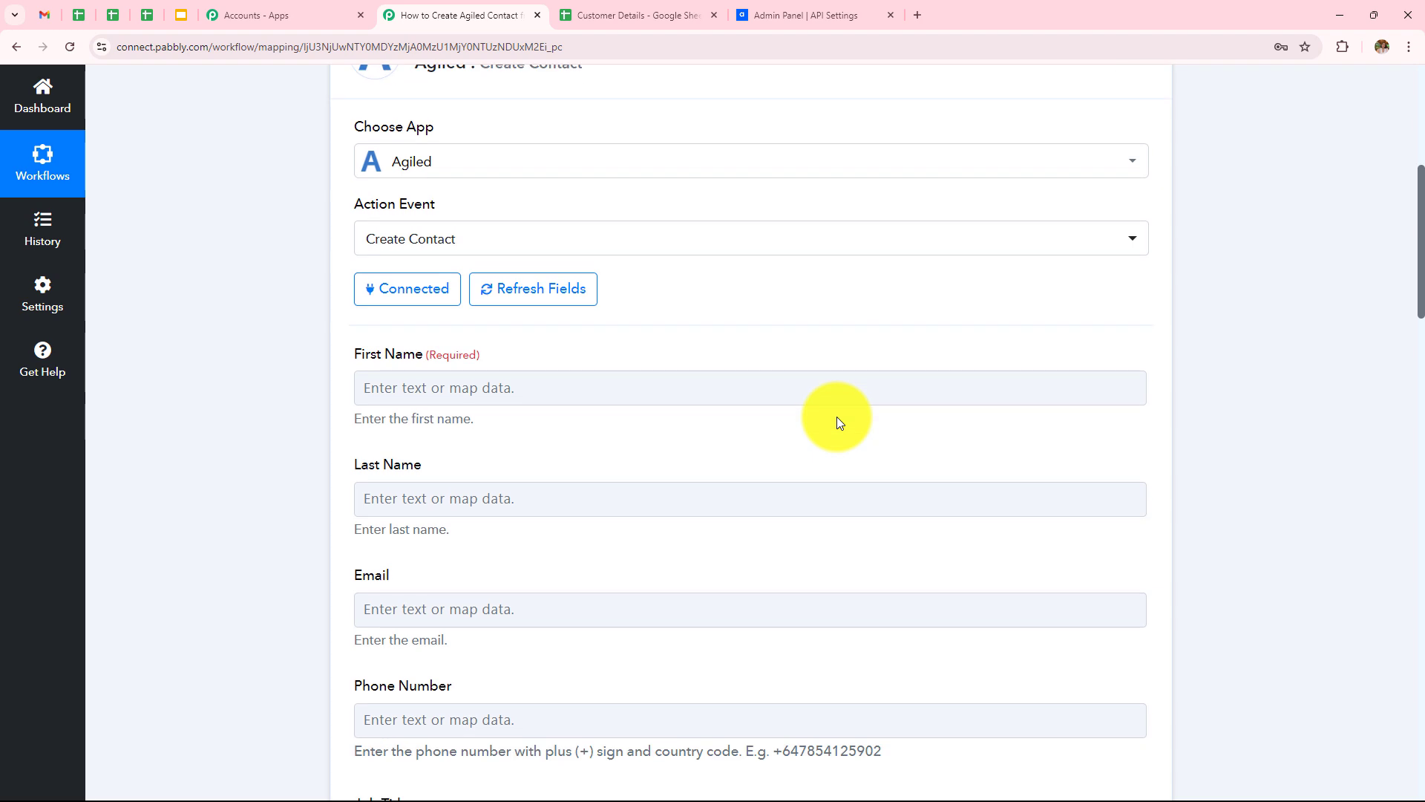
scroll(837, 420, "down", 2)
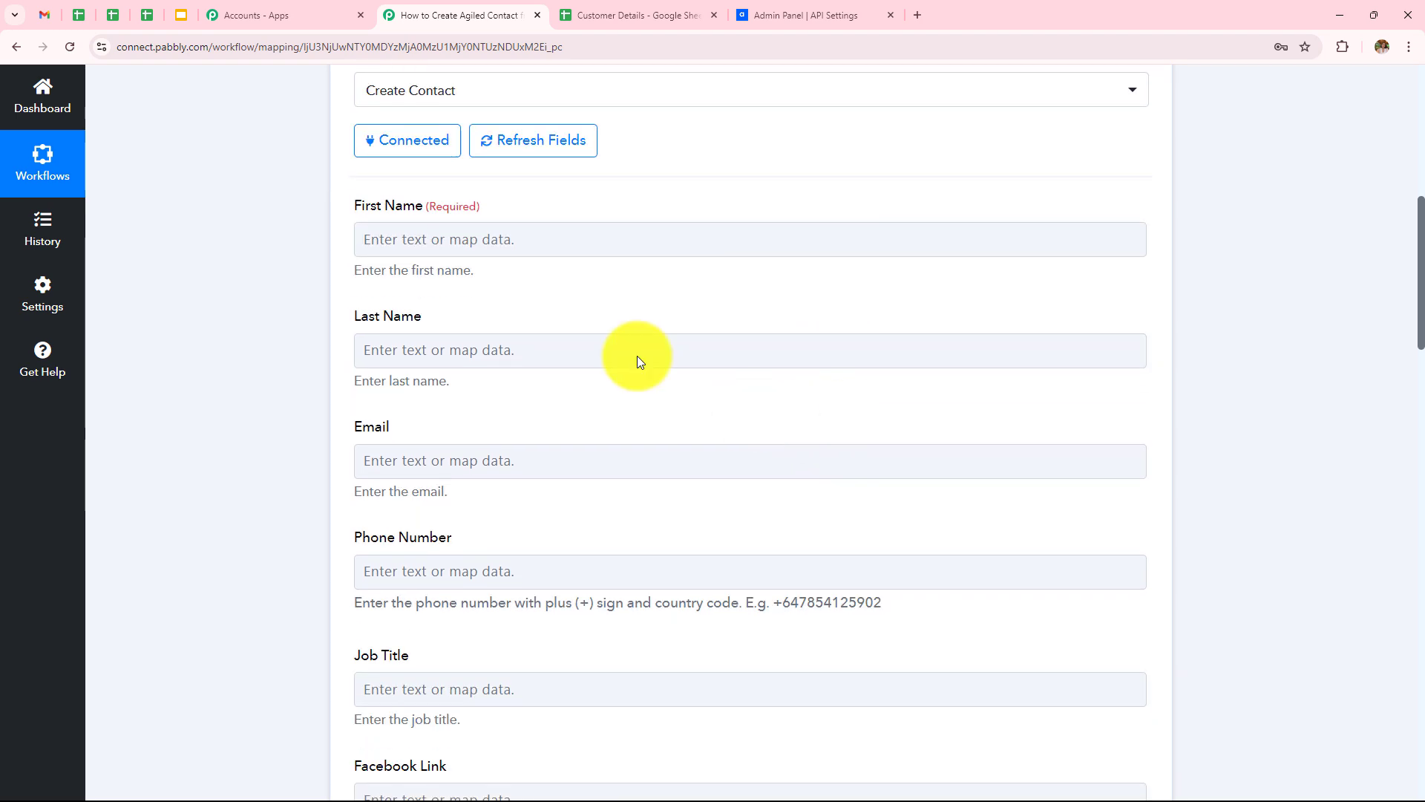
Step: Map the sheet's First Name and Last Name into the contact's First Name and Last Name fields
left_click(462, 241)
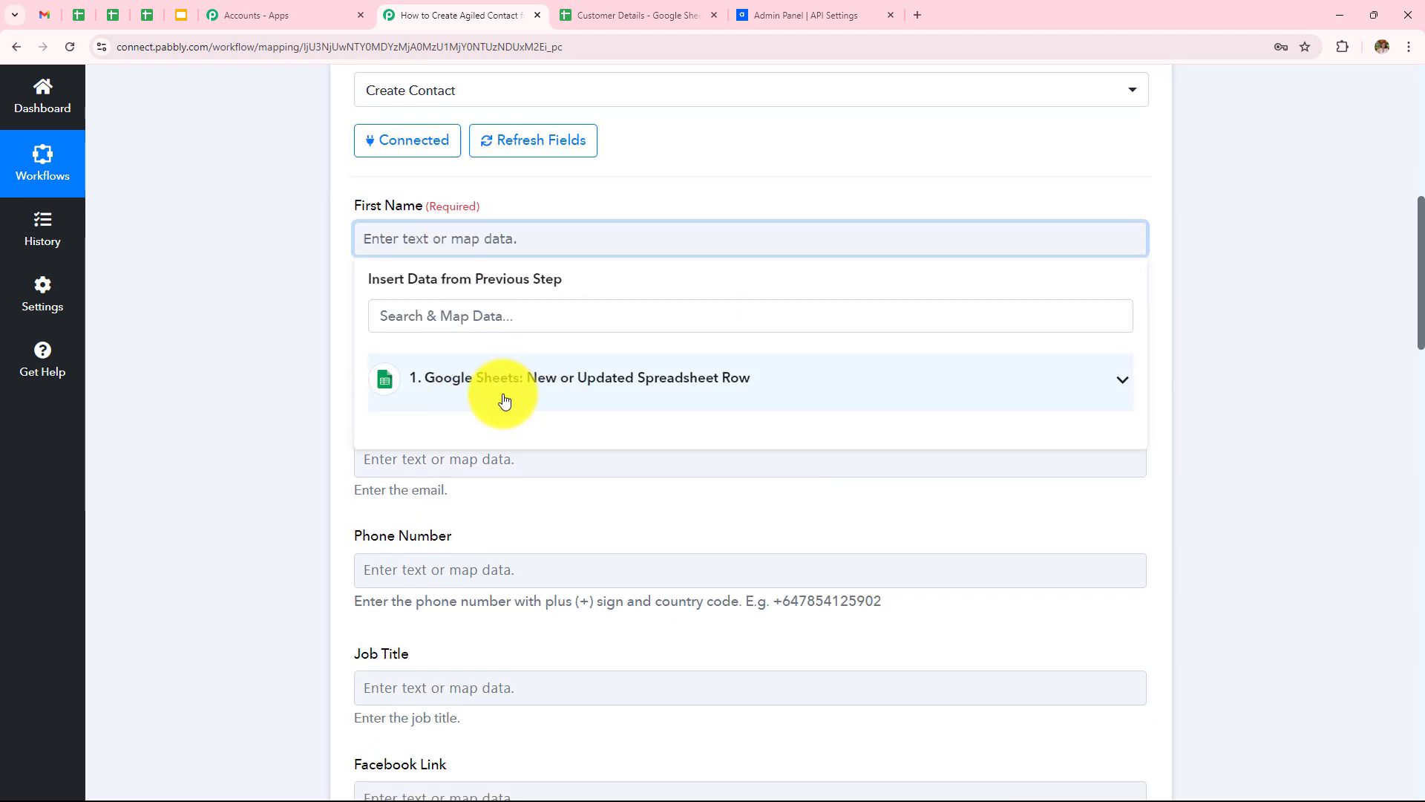
left_click(499, 404)
scroll(716, 248, "down", 4)
left_click(493, 499)
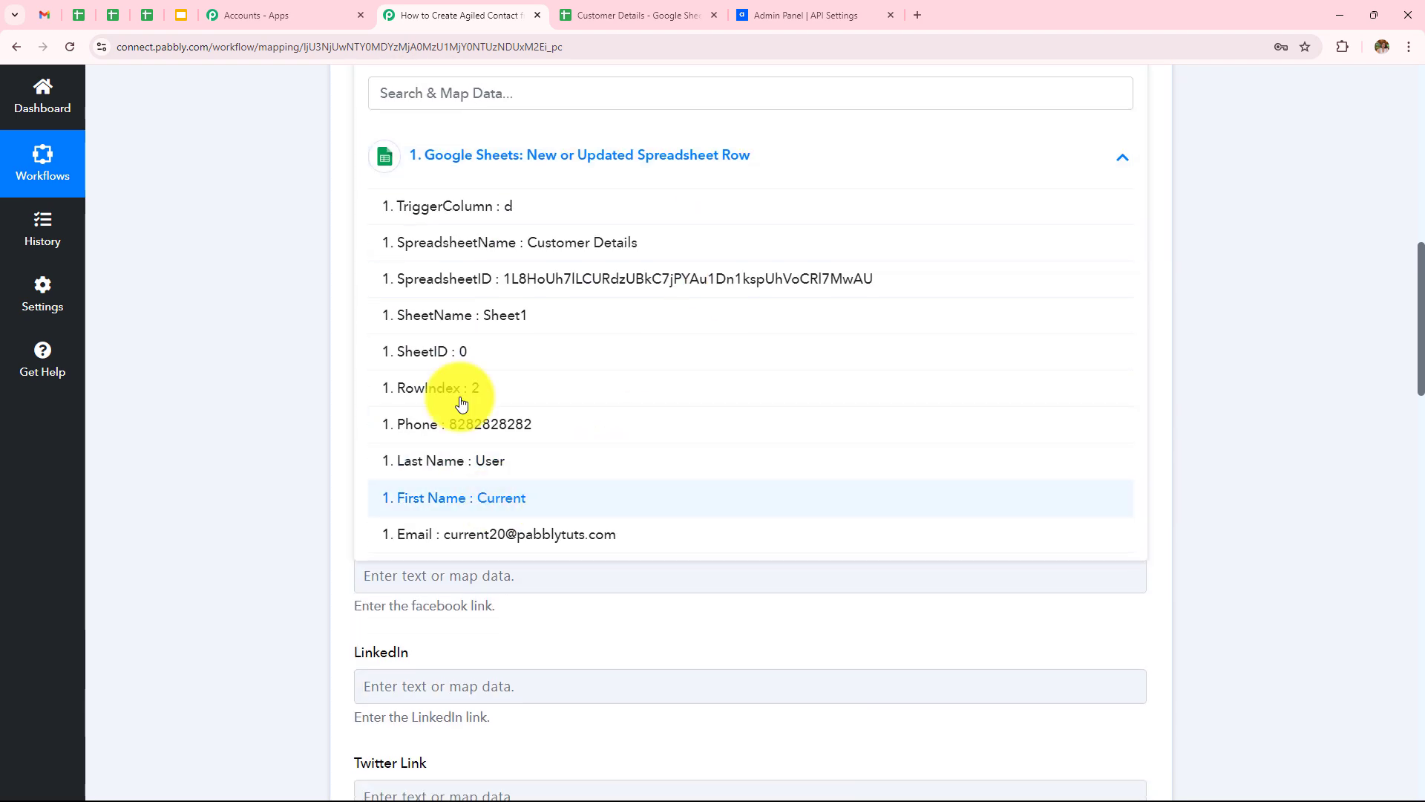
left_click(472, 198)
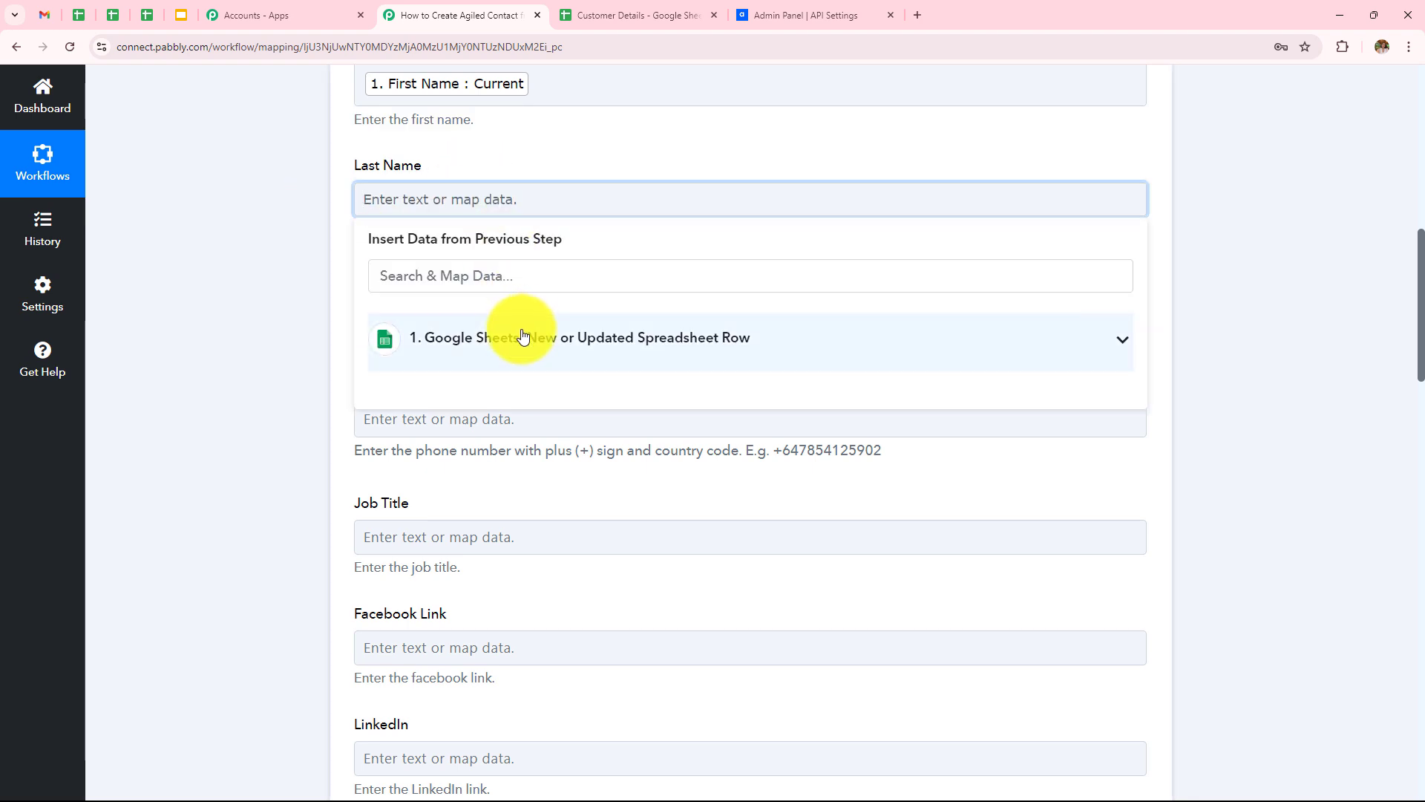
left_click(519, 346)
left_click(453, 643)
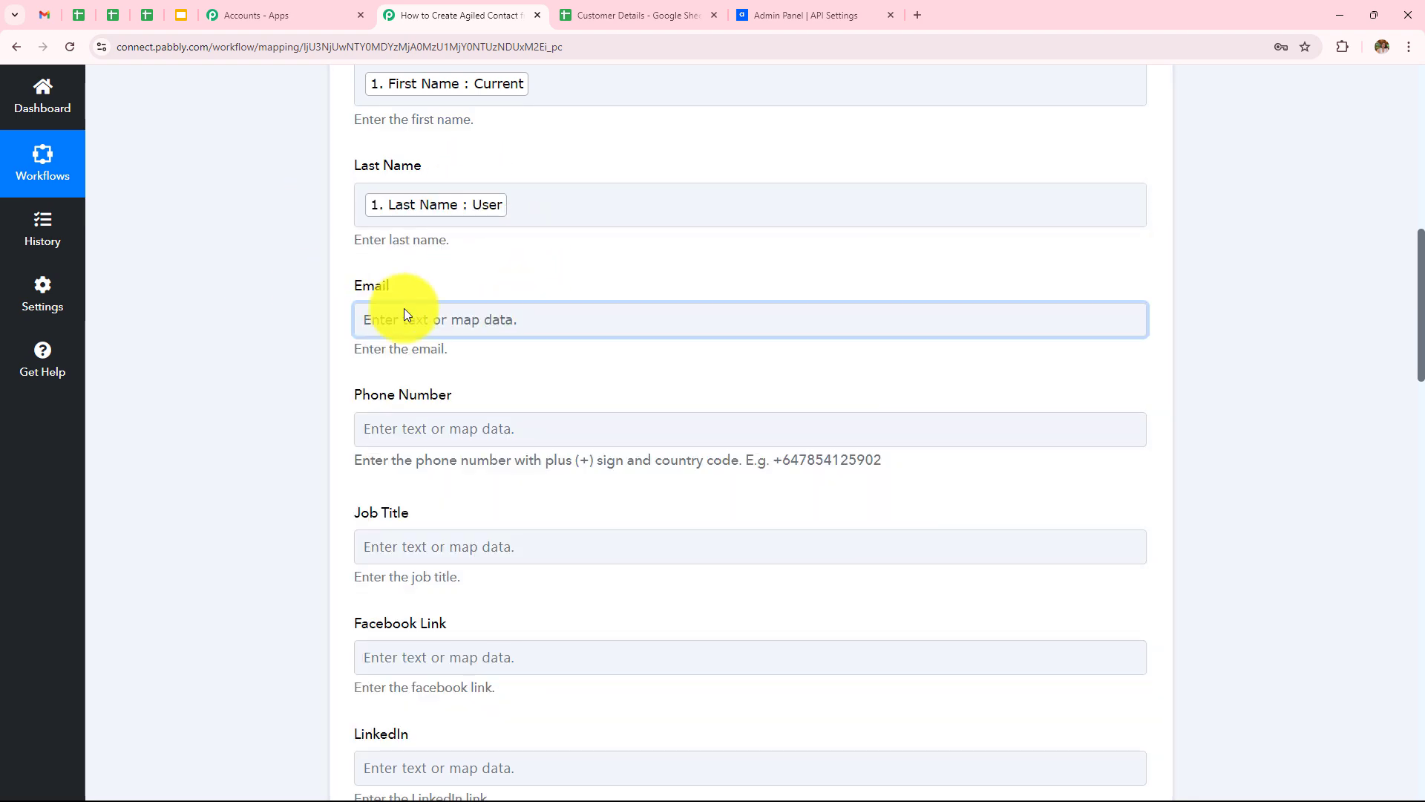
Step: Map the sheet's Email column into the contact's Email field
left_click(406, 317)
left_click(490, 467)
scroll(557, 646, "down", 3)
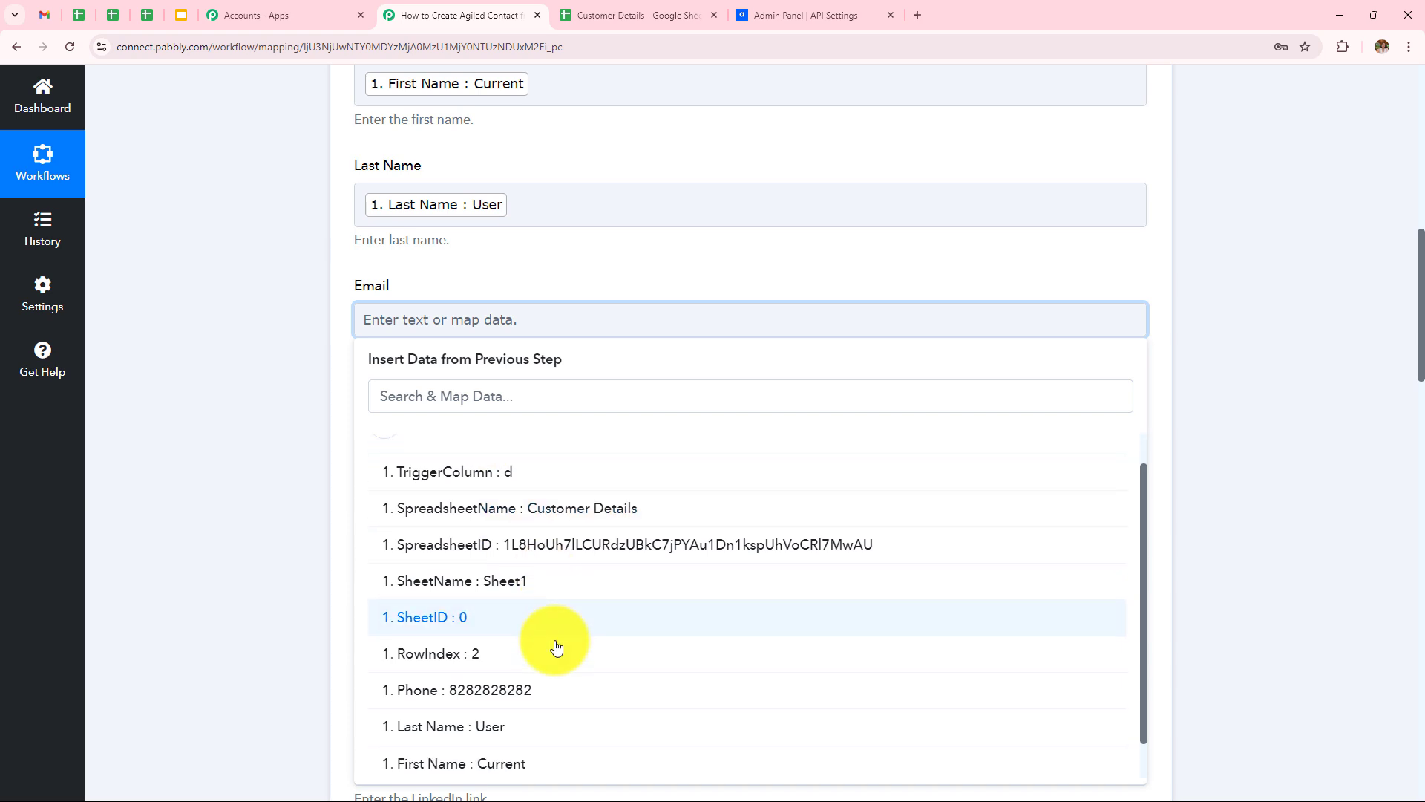
left_click(513, 768)
left_click(275, 439)
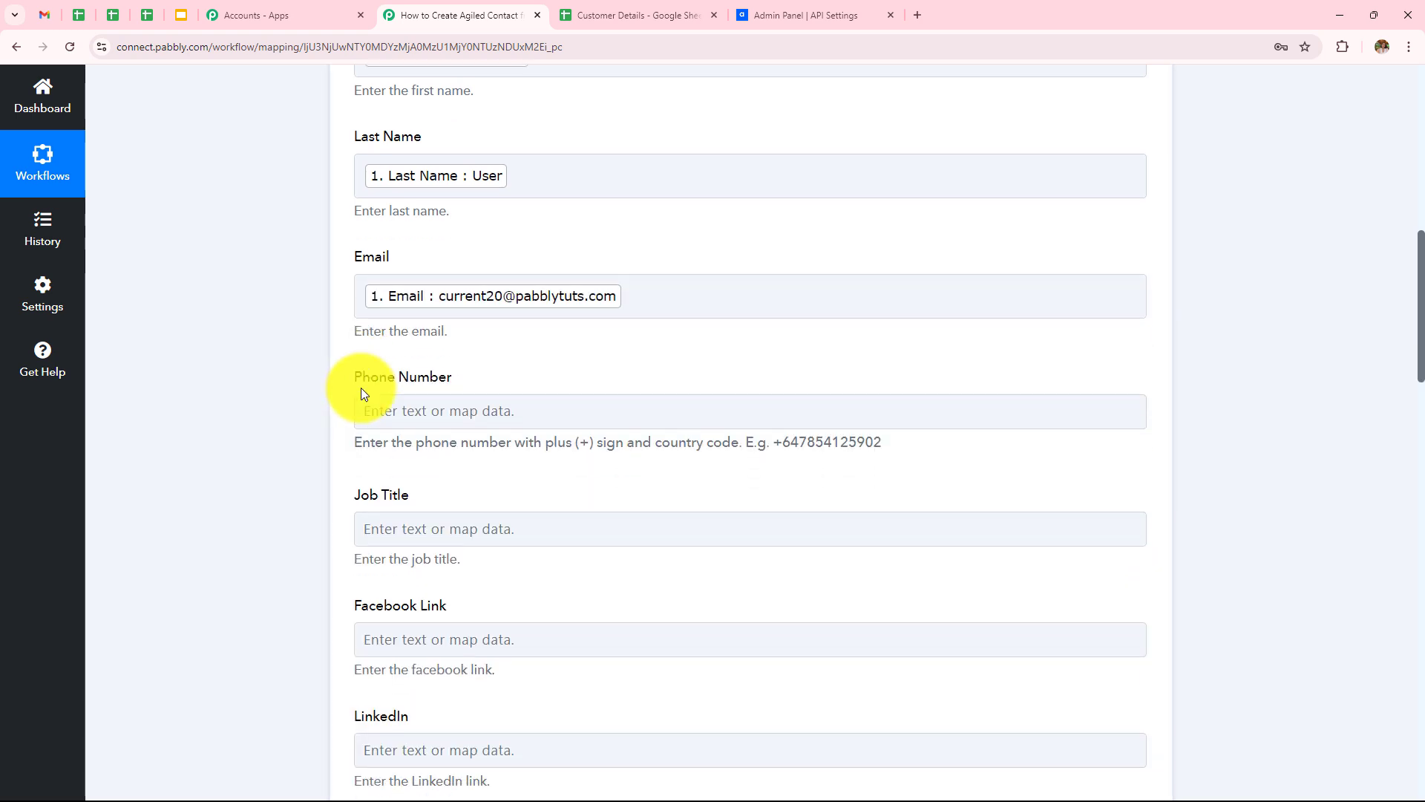
Step: Map the sheet's Phone value into the contact's Phone Number field
scroll(416, 319, "down", 2)
left_click(478, 301)
left_click(509, 430)
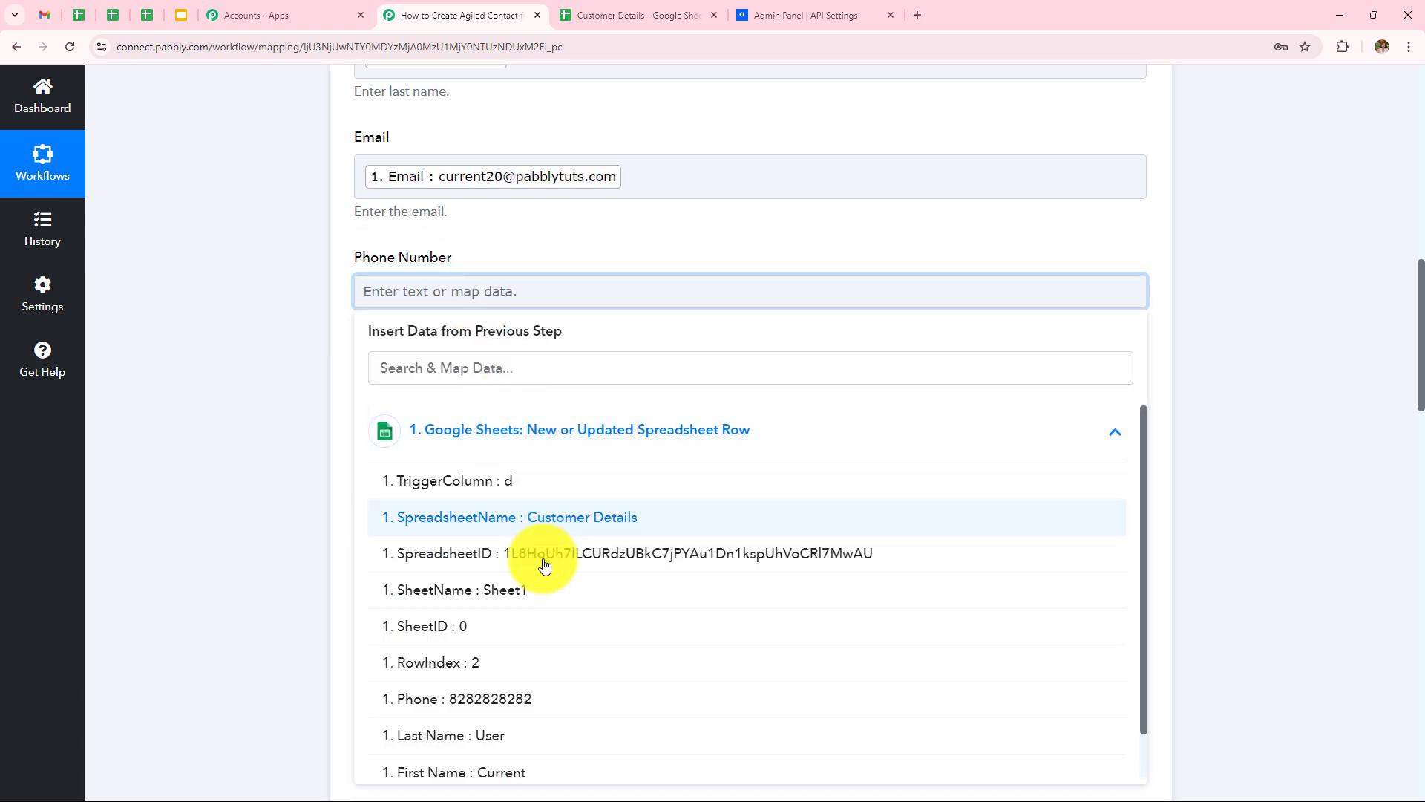
scroll(461, 608, "down", 1)
left_click(481, 661)
left_click(342, 456)
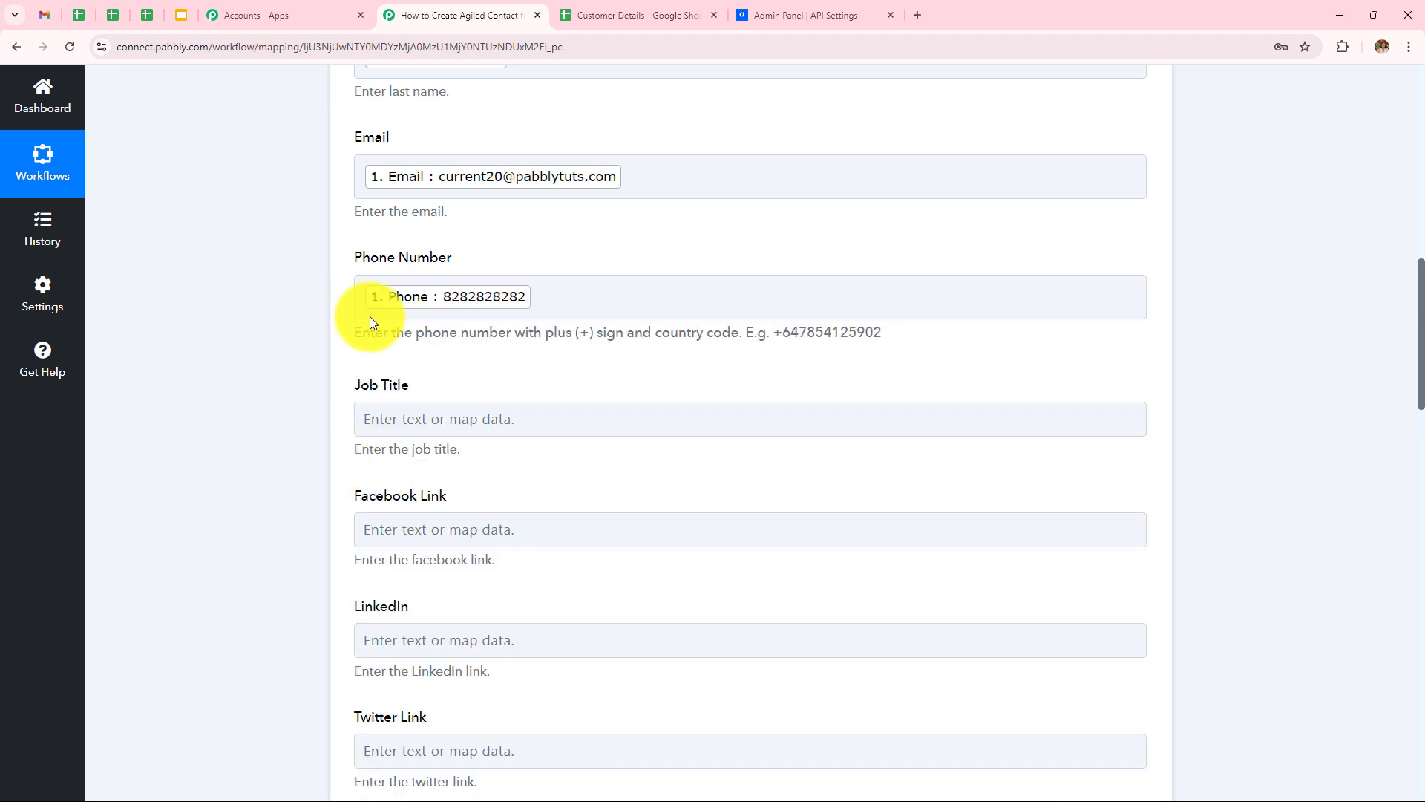
scroll(371, 317, "down", 6)
Step: Keep Lead as the contact's Role in the Create Contact action
scroll(372, 316, "down", 15)
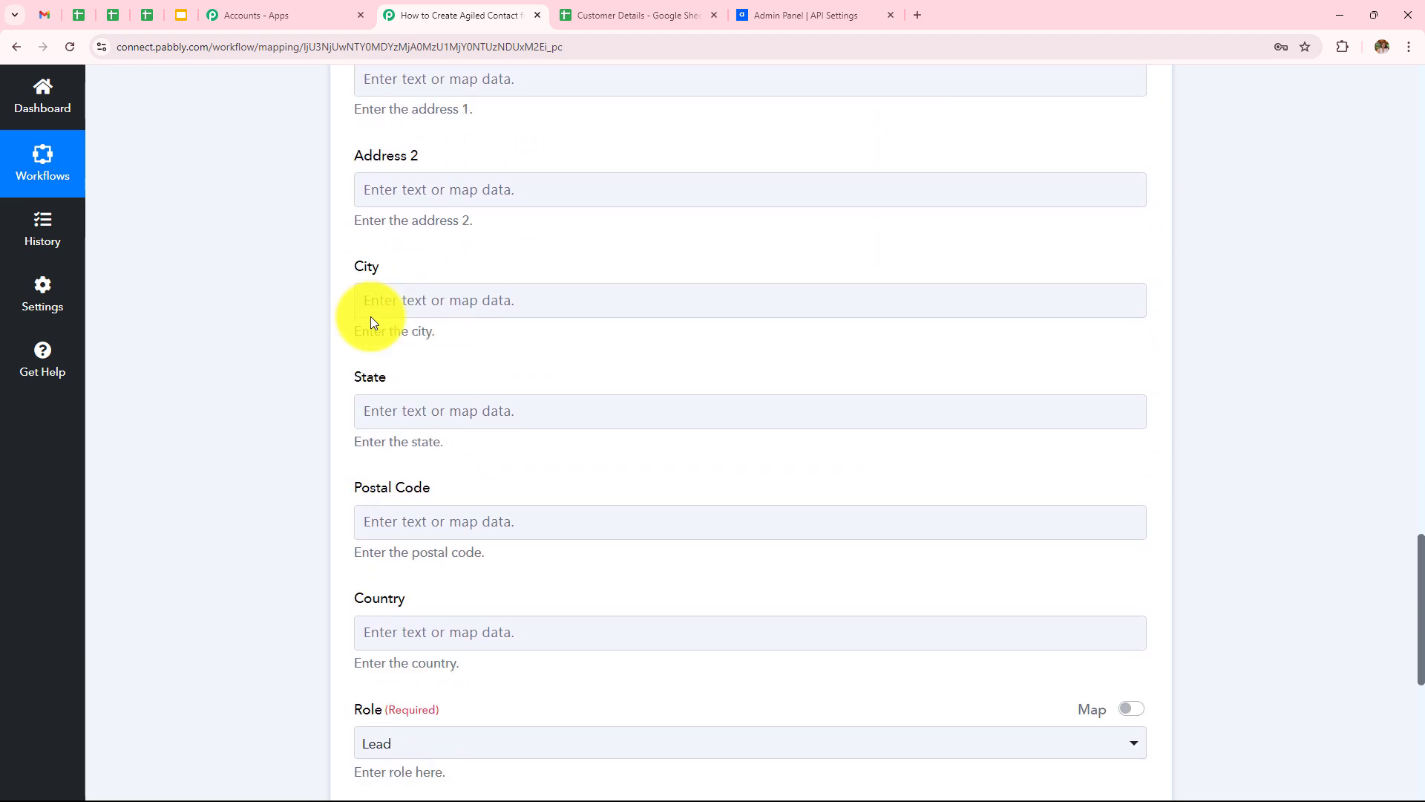
scroll(325, 261, "up", 10)
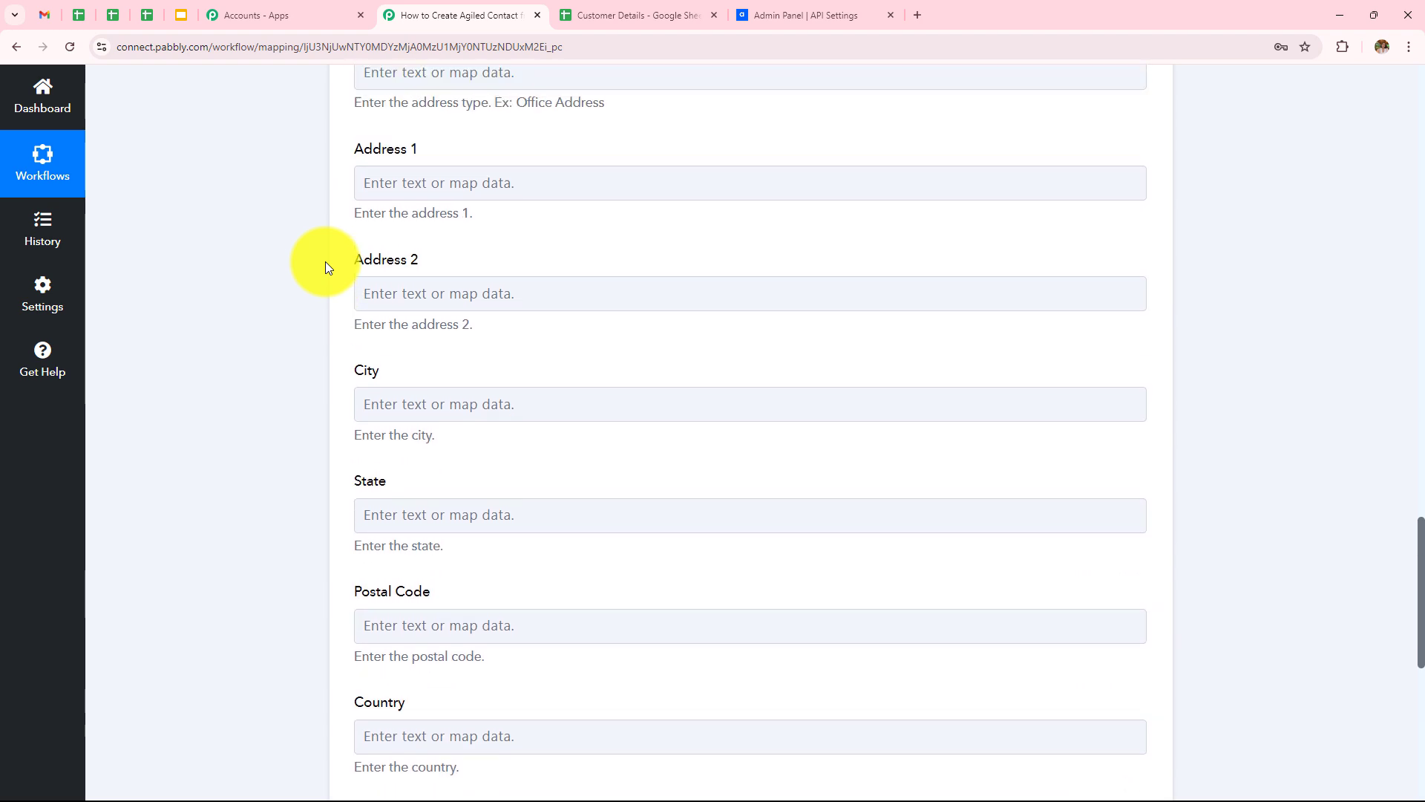
scroll(326, 261, "up", 10)
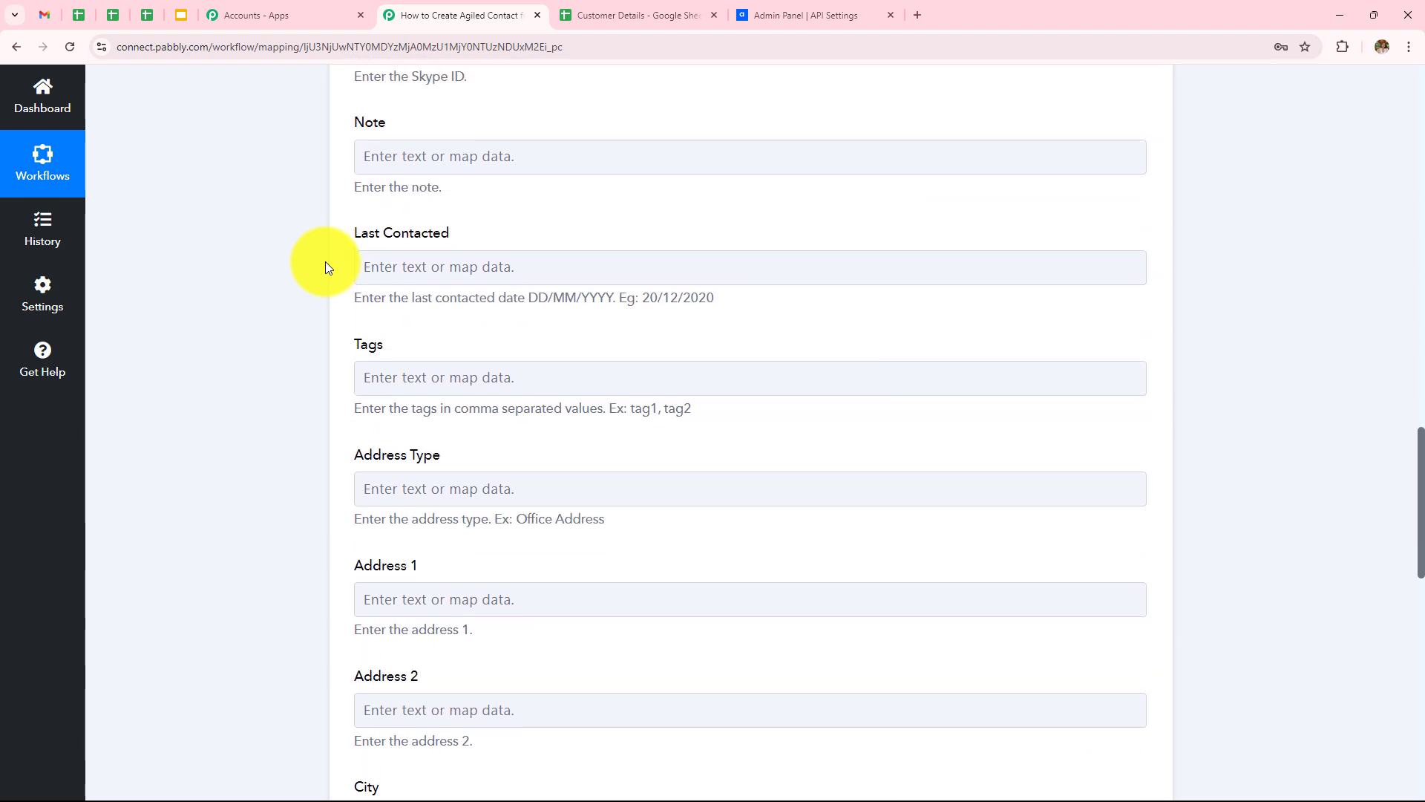
scroll(325, 261, "up", 1)
scroll(326, 261, "down", 4)
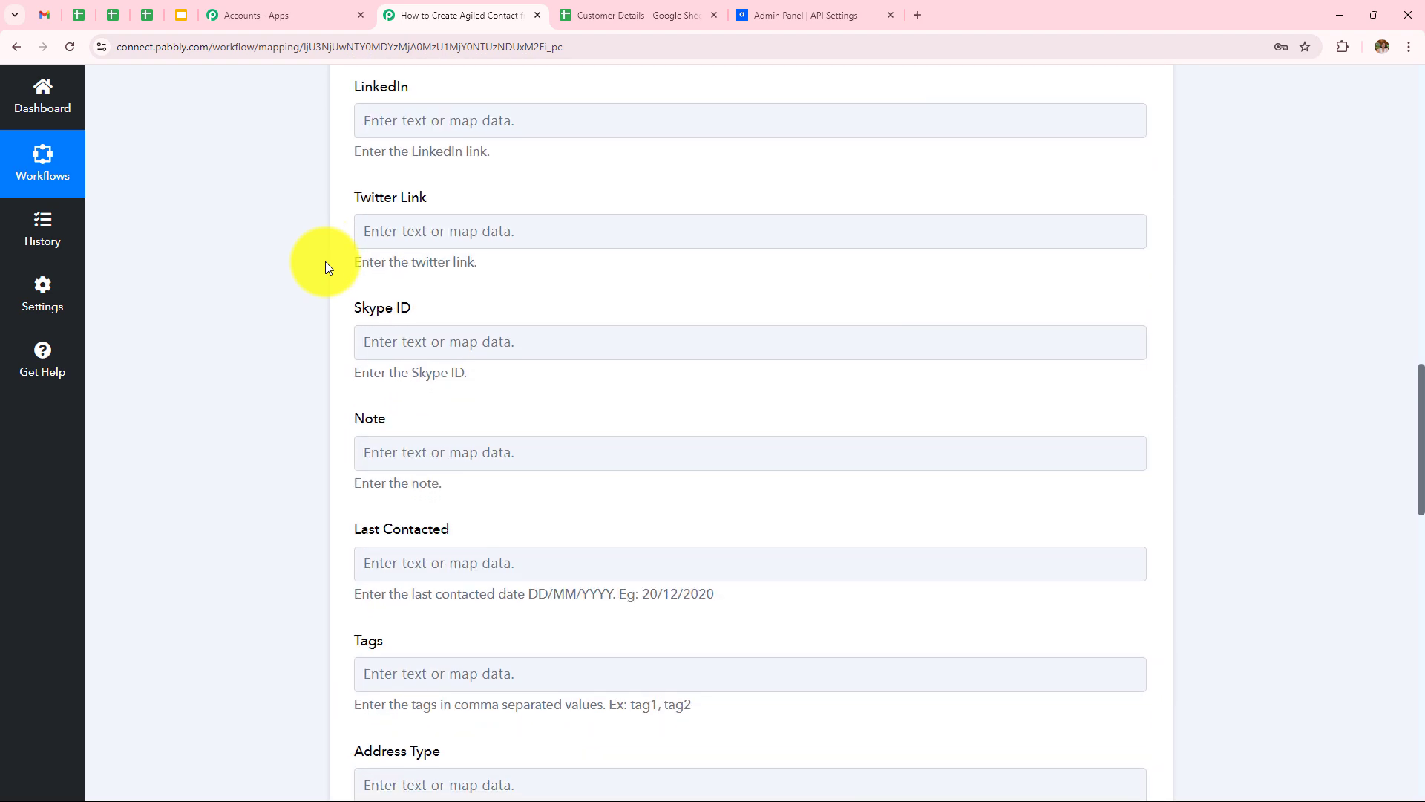
scroll(327, 266, "down", 12)
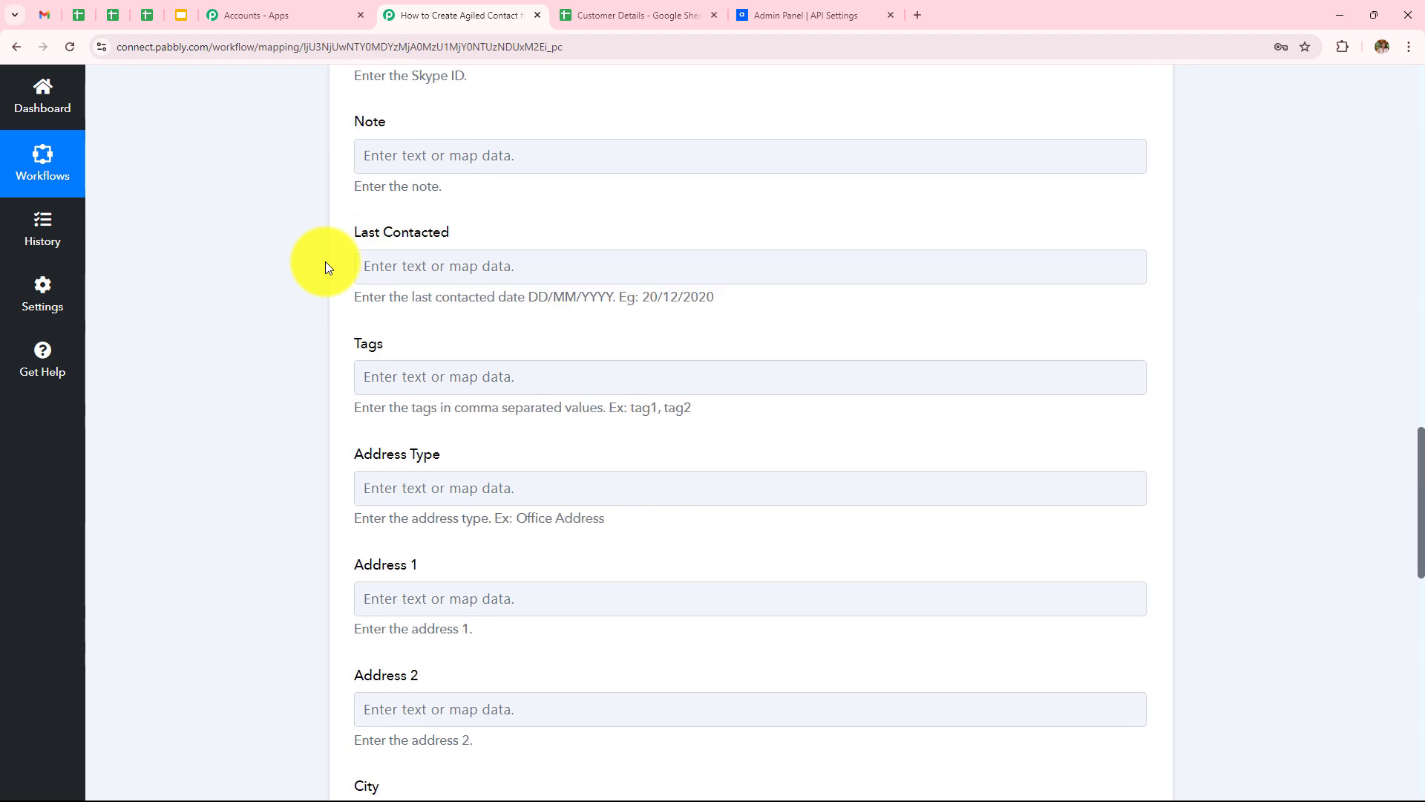
scroll(325, 261, "down", 2)
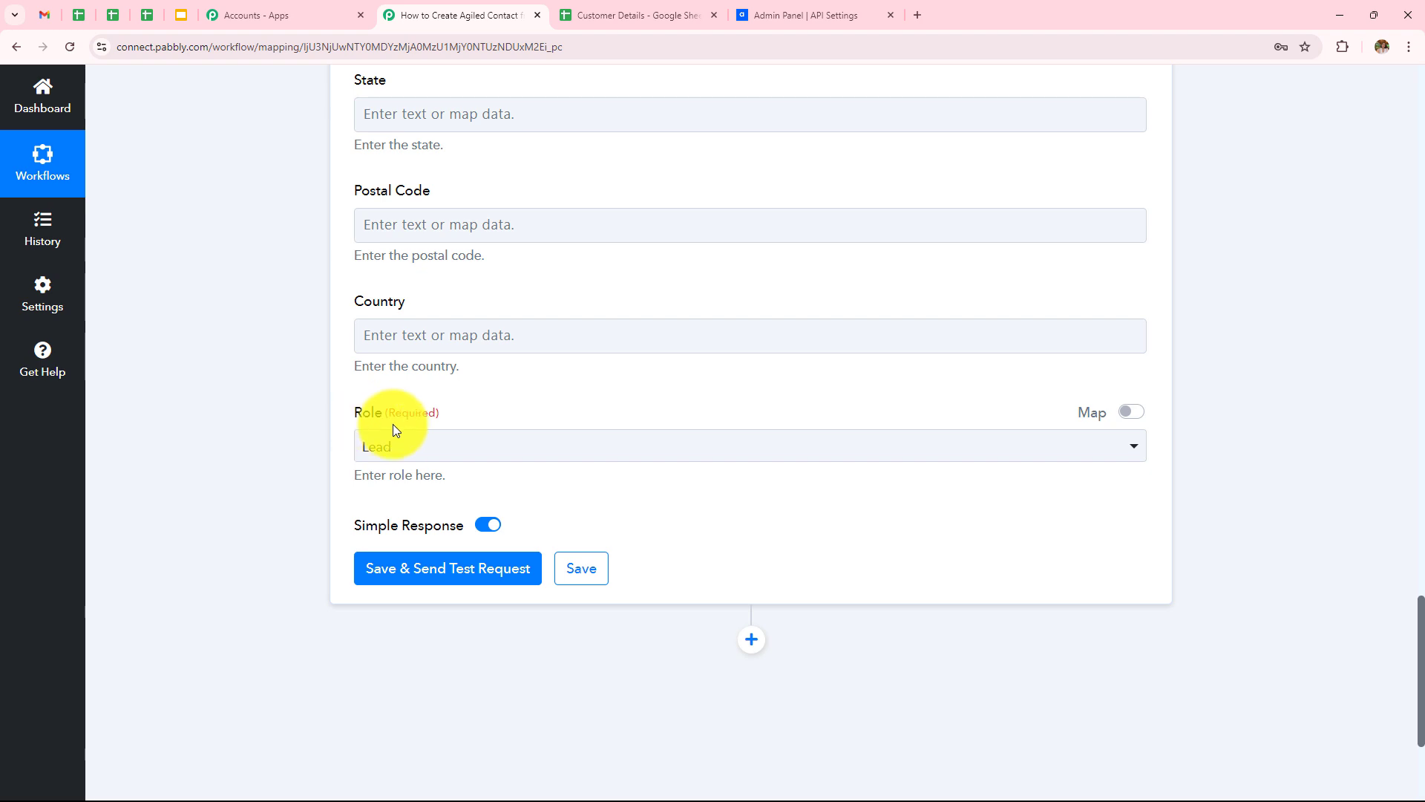
left_click(416, 454)
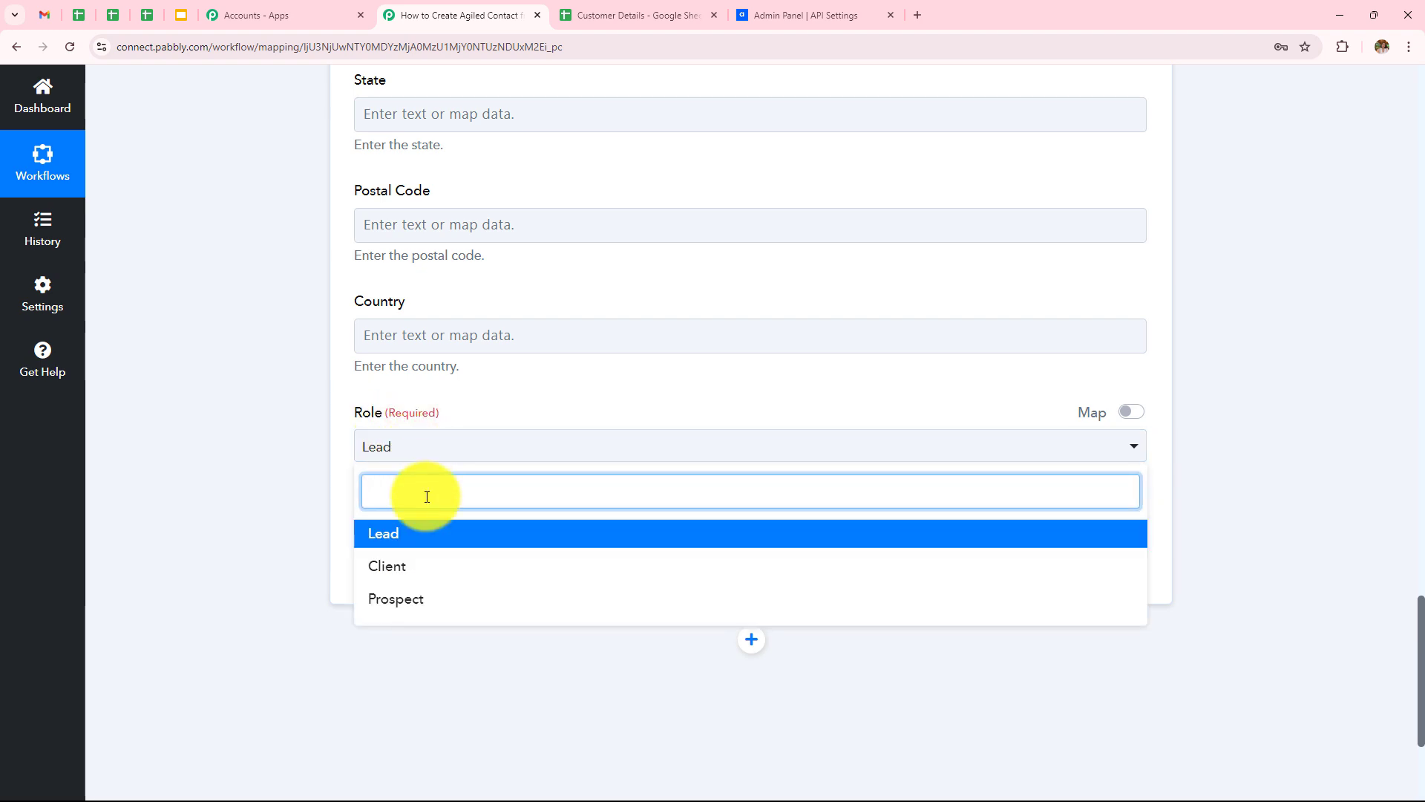
left_click(407, 534)
Step: Save the Agiled action and send a test request with the mapped sheet data
scroll(257, 306, "up", 13)
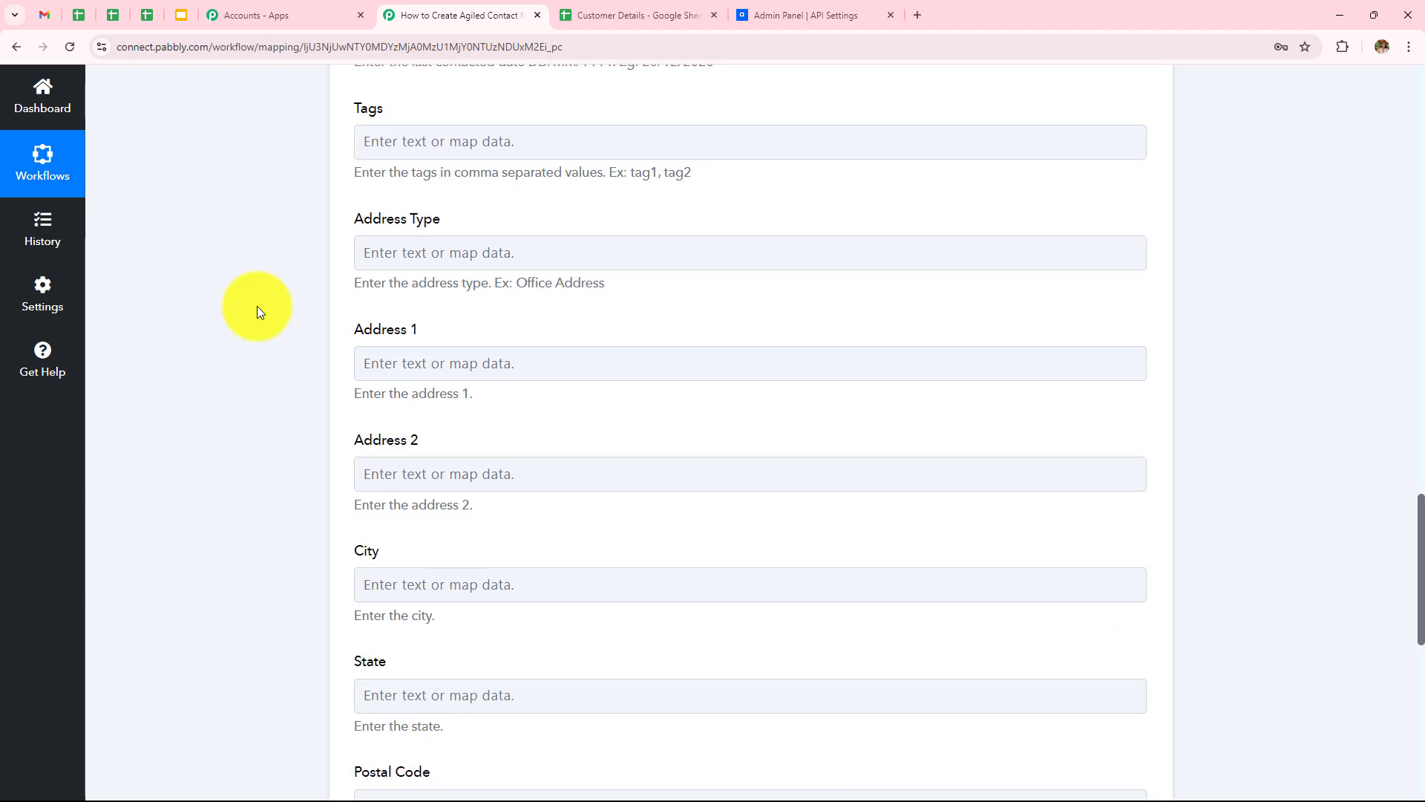
scroll(257, 306, "up", 15)
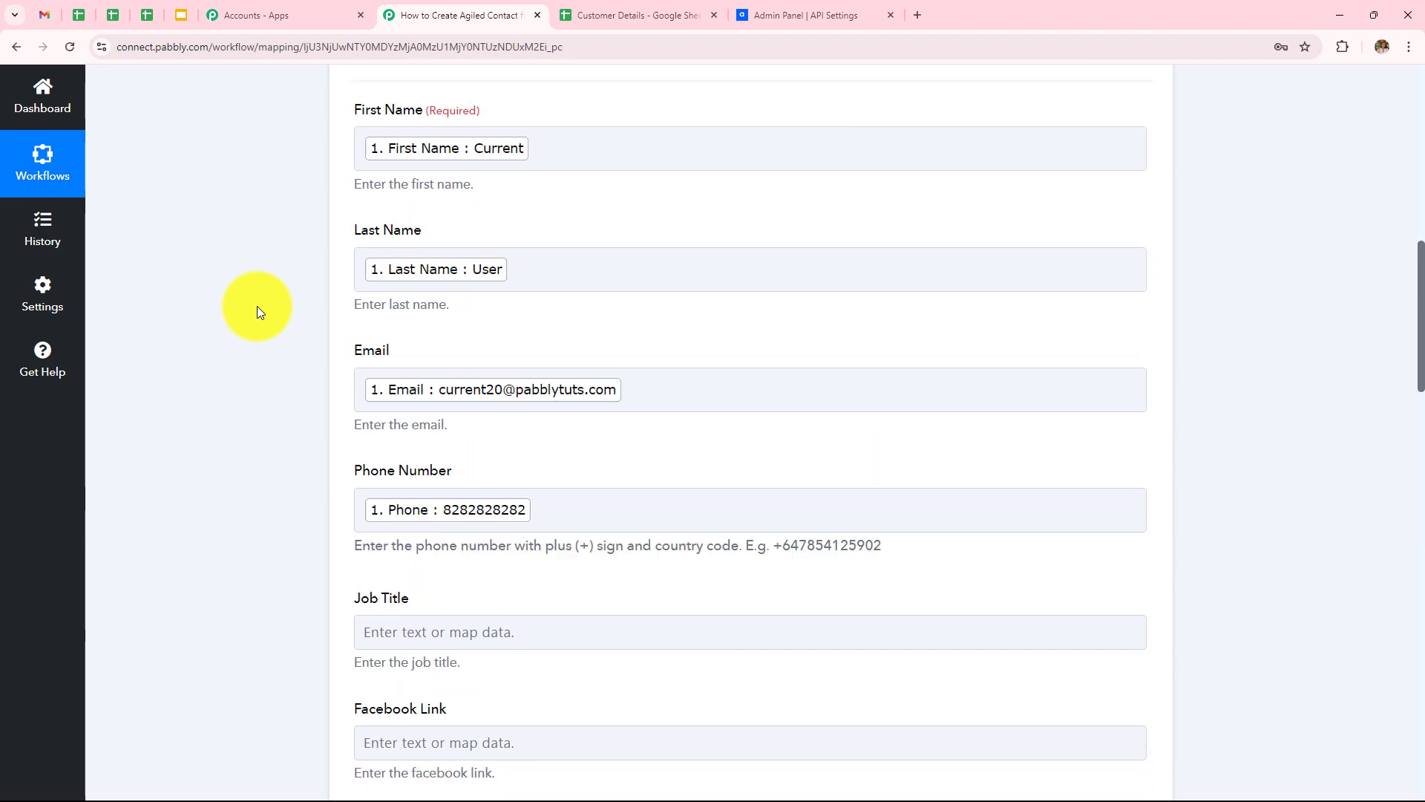
scroll(257, 306, "down", 3)
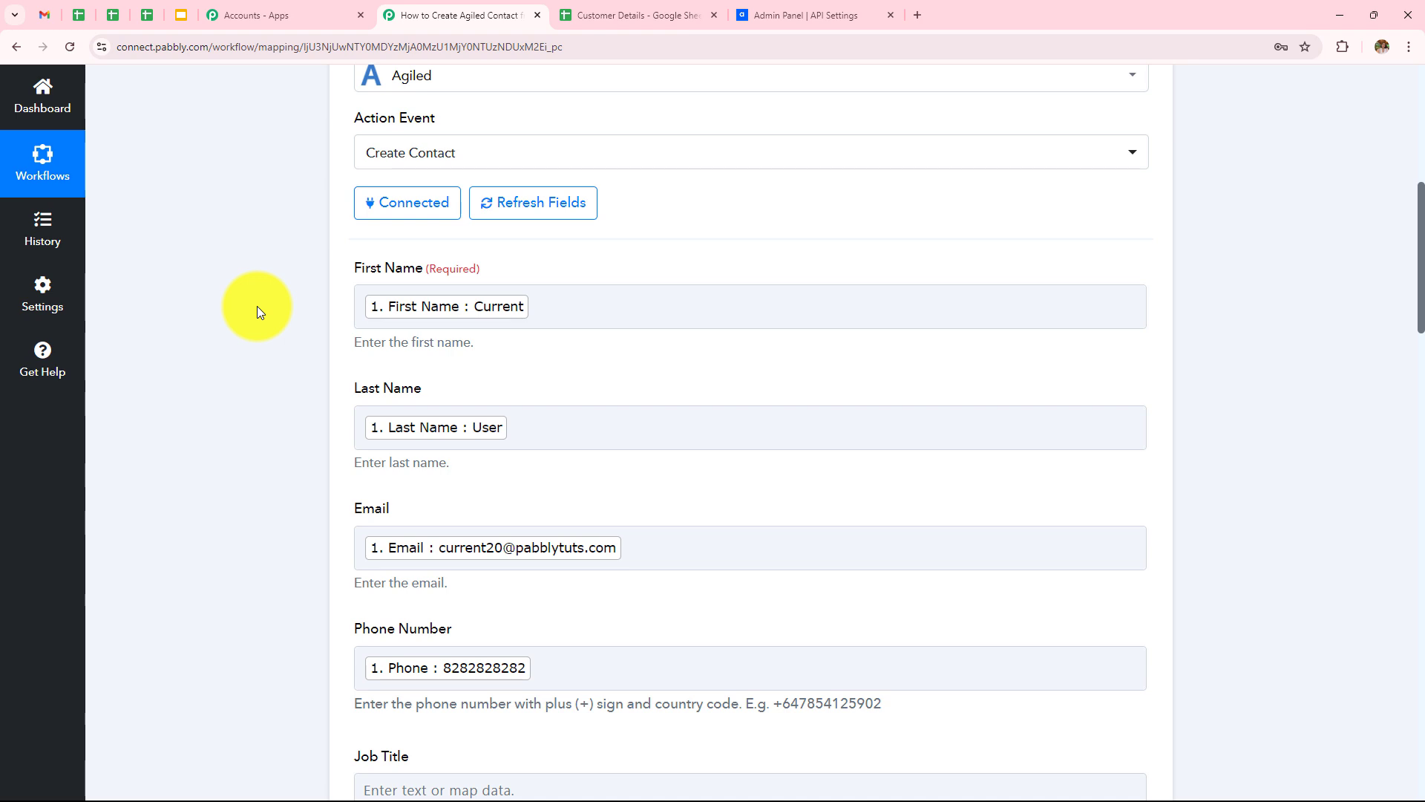
scroll(257, 306, "down", 15)
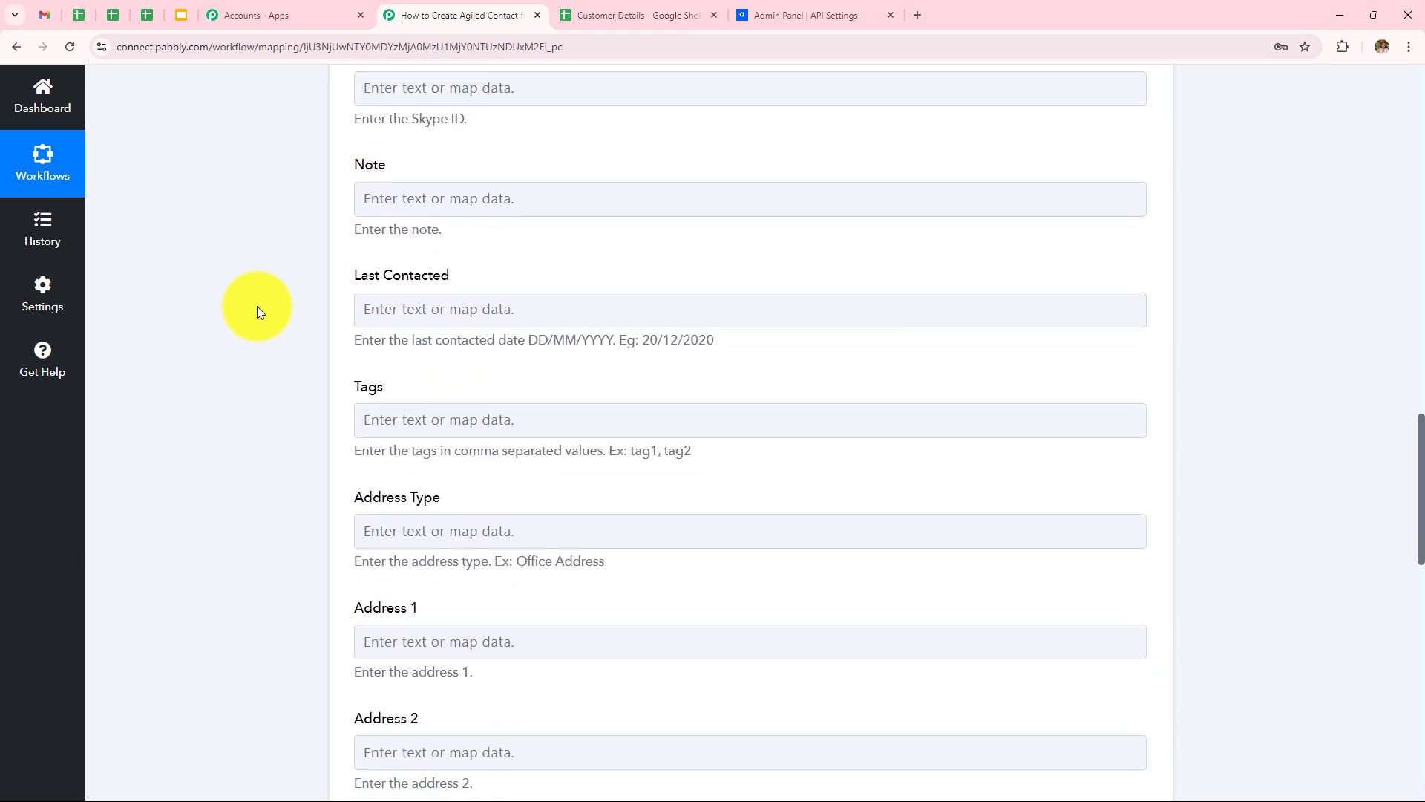
scroll(257, 306, "down", 12)
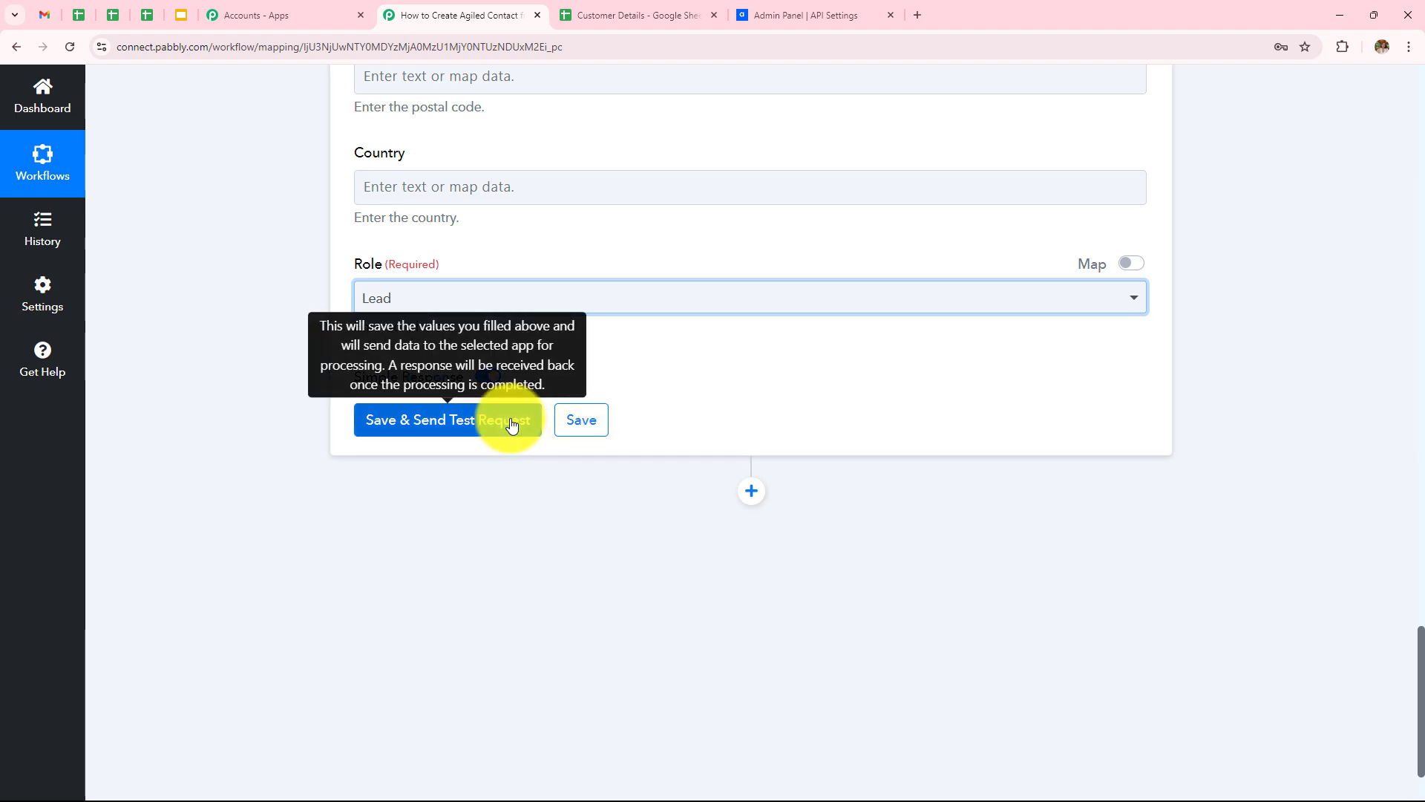
left_click(513, 422)
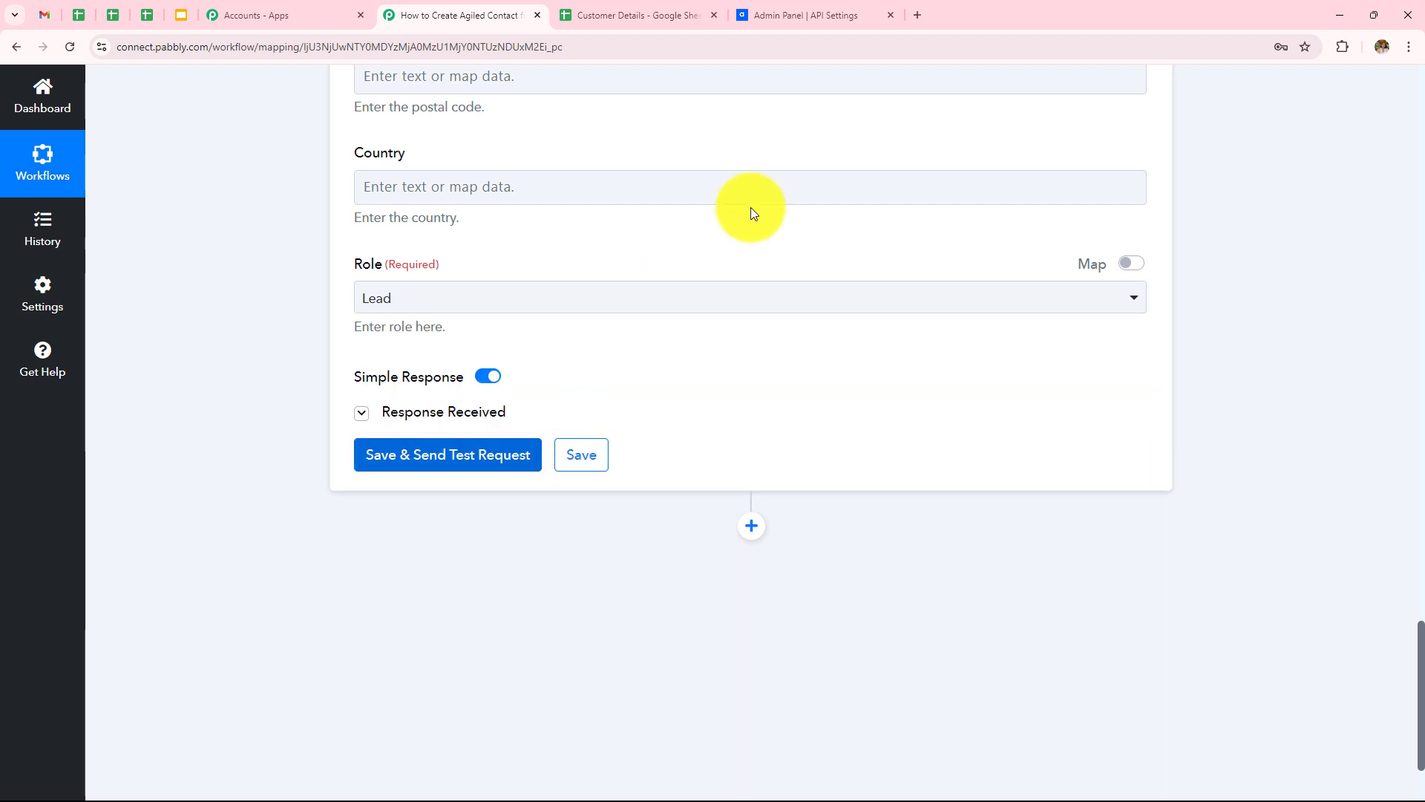
Step: Review the Response Received table for the contact's email, first name, last name and phone
scroll(750, 213, "down", 3)
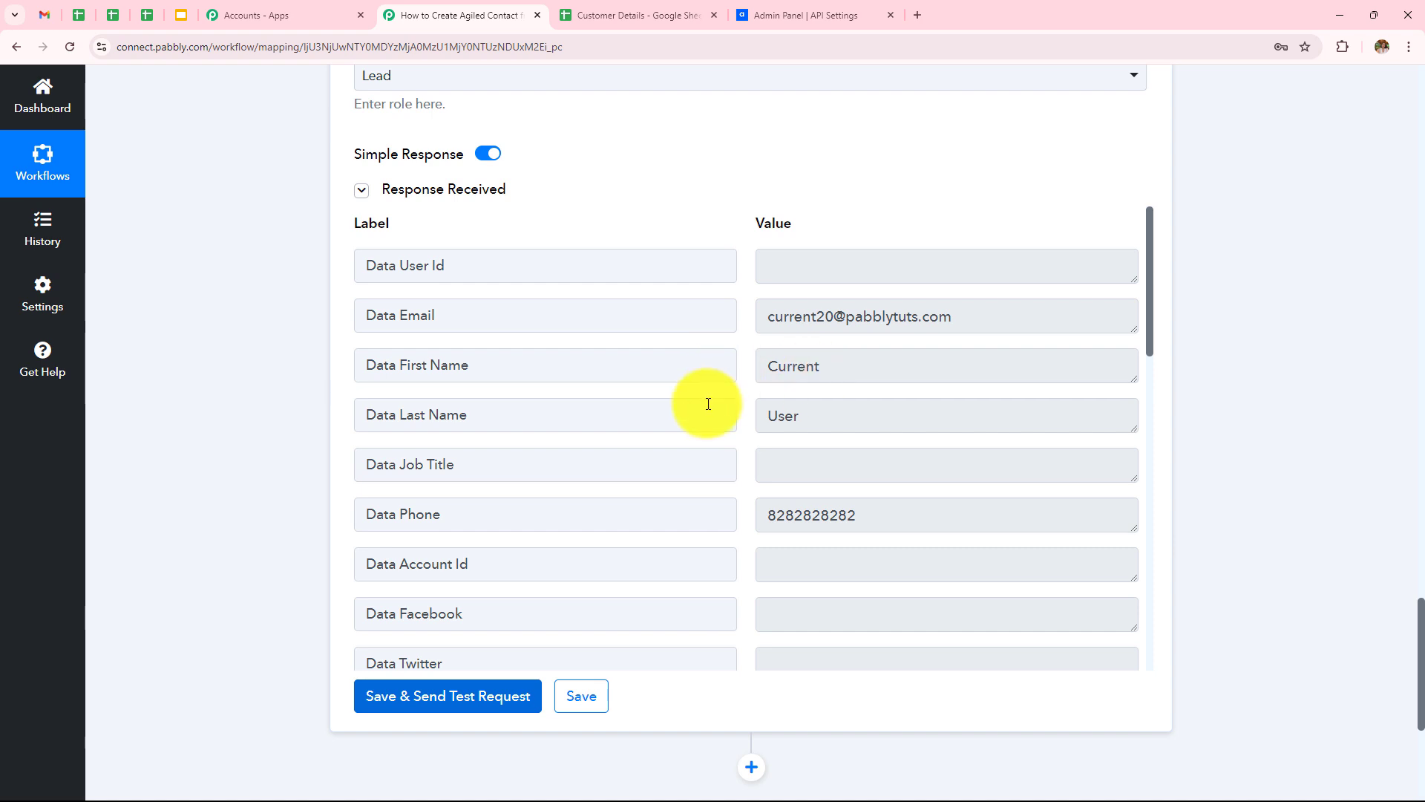
scroll(852, 423, "down", 3)
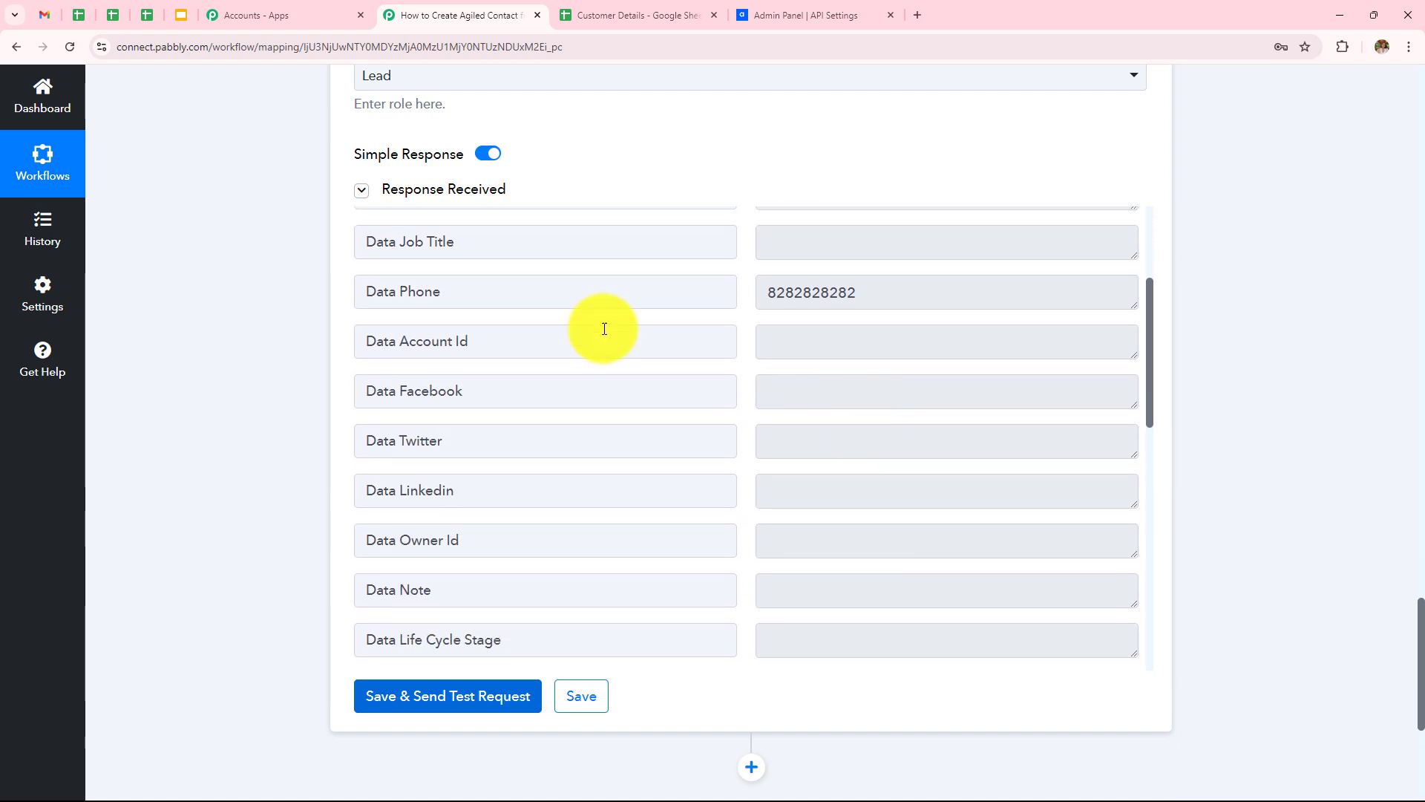
scroll(821, 297, "down", 2)
scroll(816, 323, "up", 6)
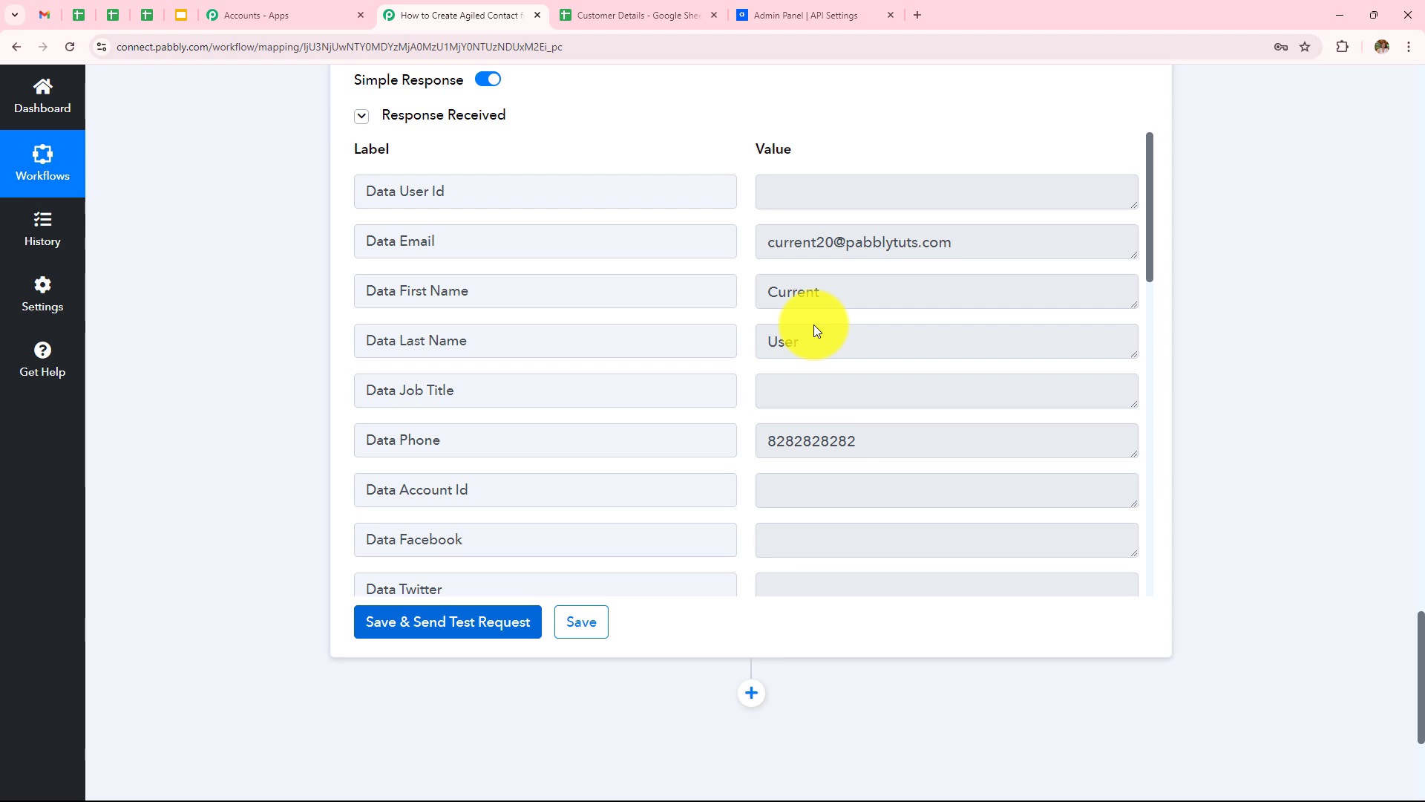
Step: In Agiled, go to CRM > Contacts and open the new Lead contact to check phone and email
left_click(805, 15)
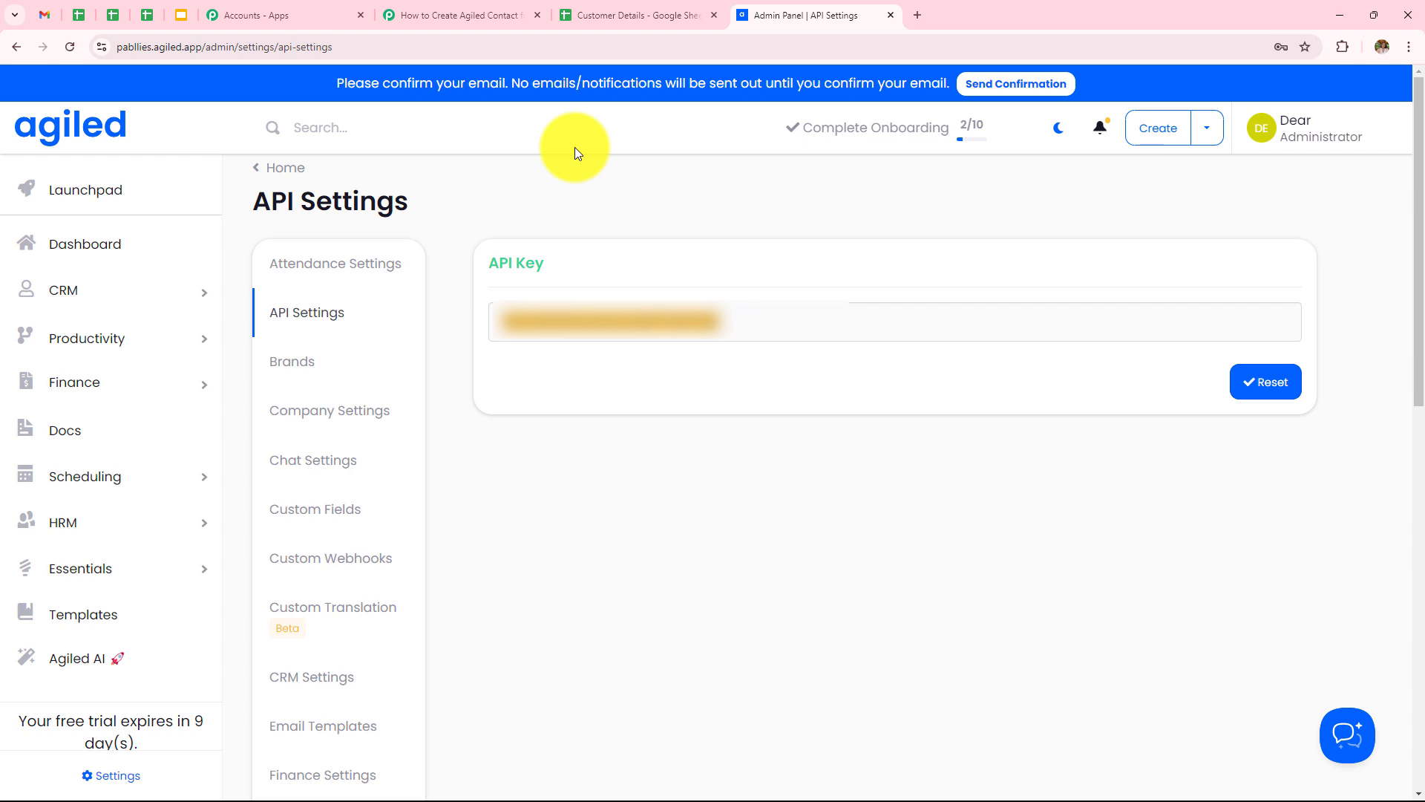
scroll(70, 371, "down", 3)
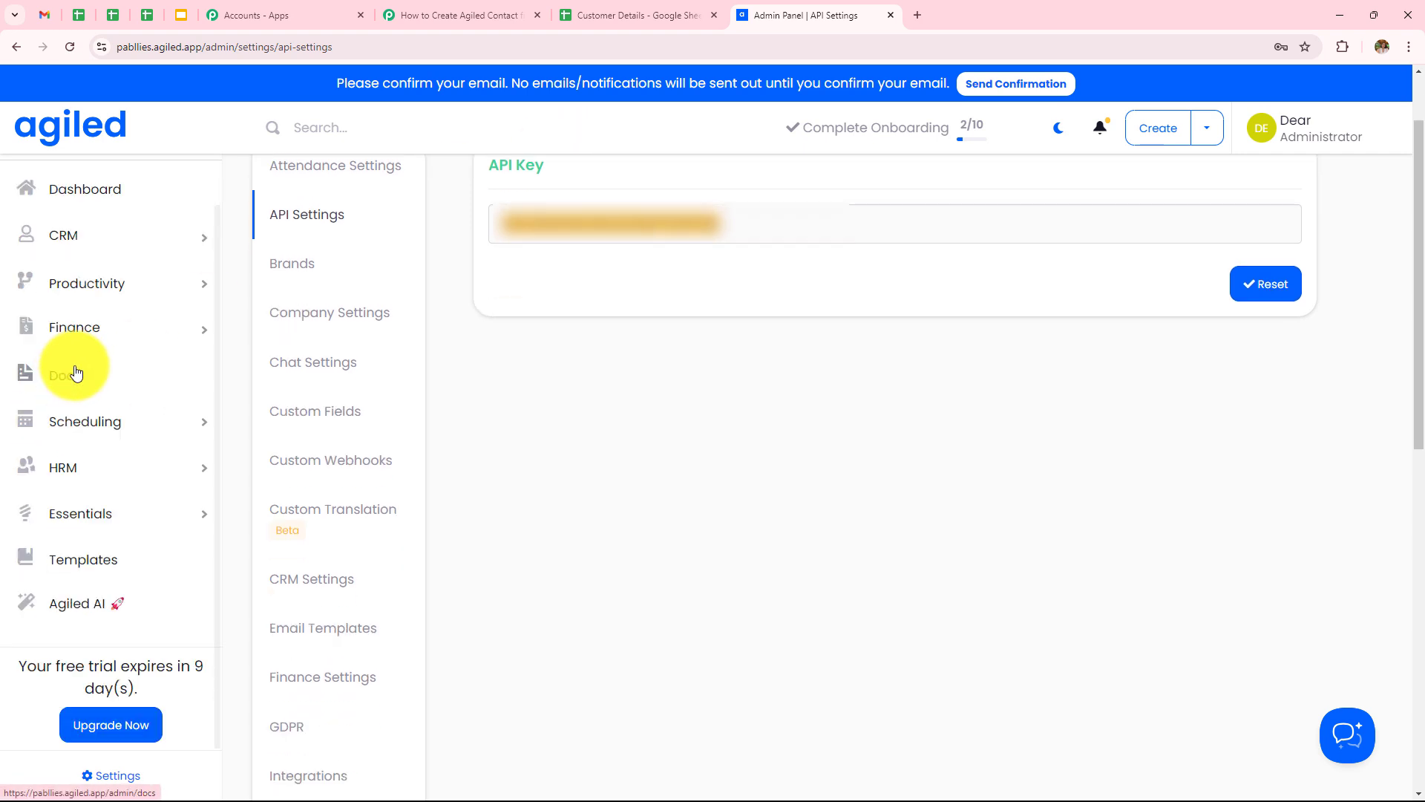
scroll(75, 334, "up", 3)
left_click(84, 302)
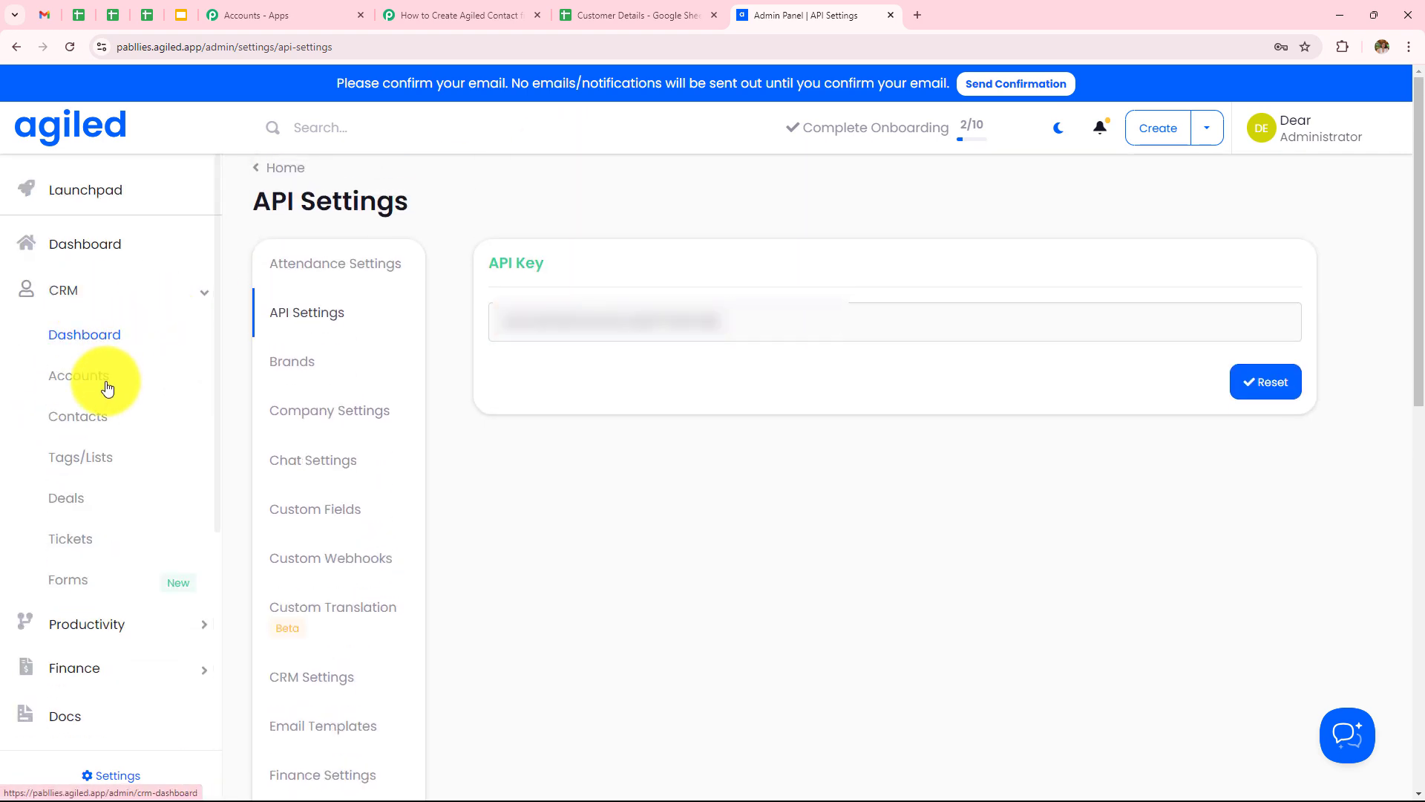
left_click(93, 427)
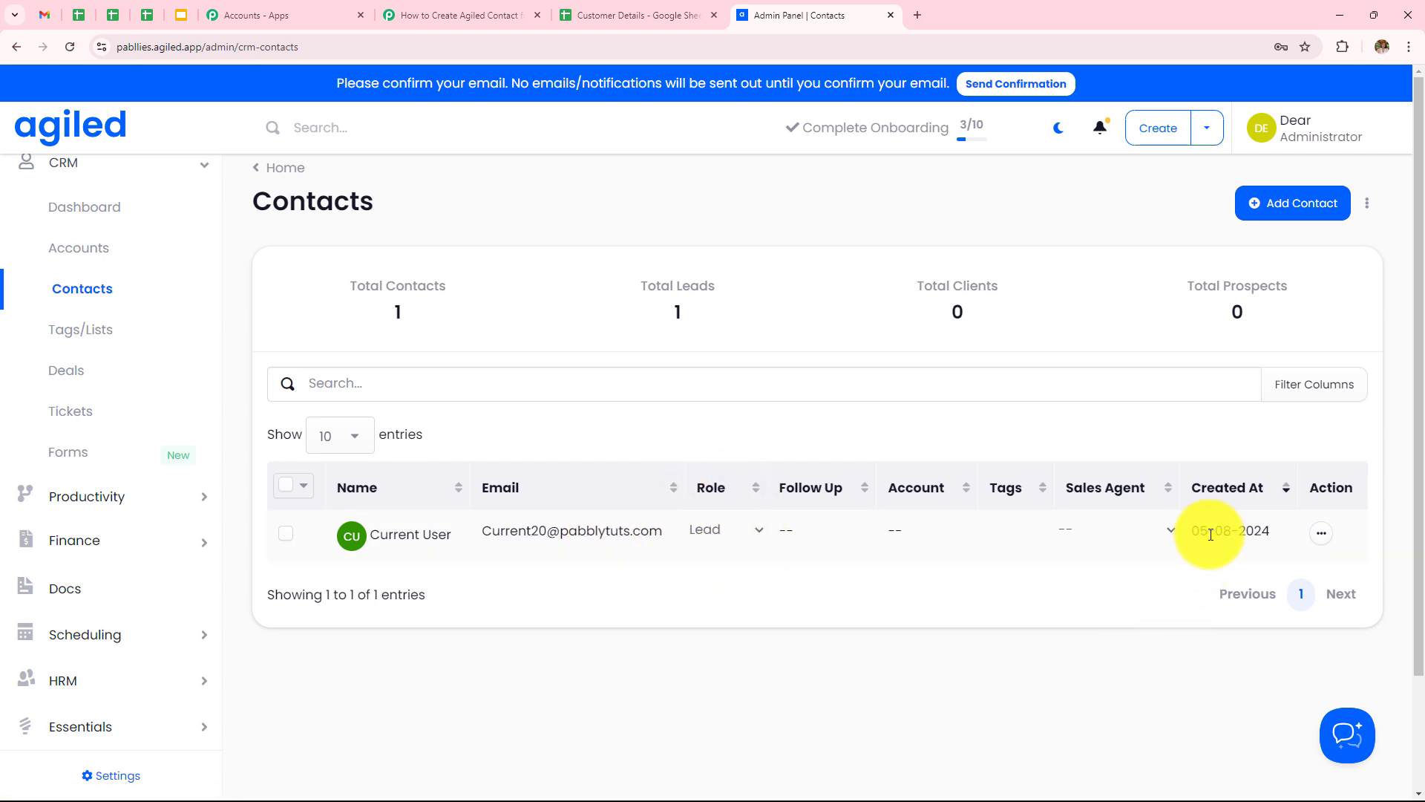
left_click(420, 538)
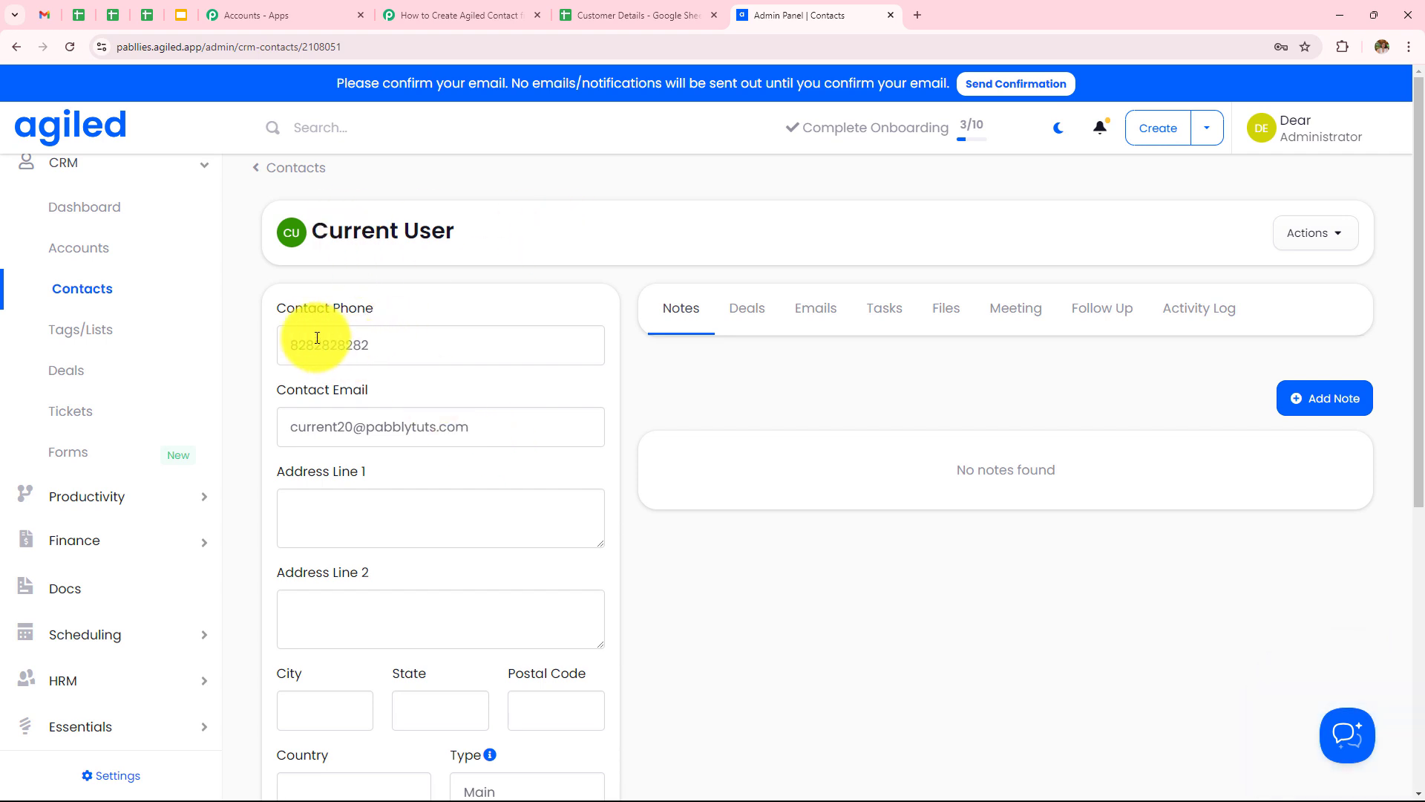
scroll(318, 286, "down", 2)
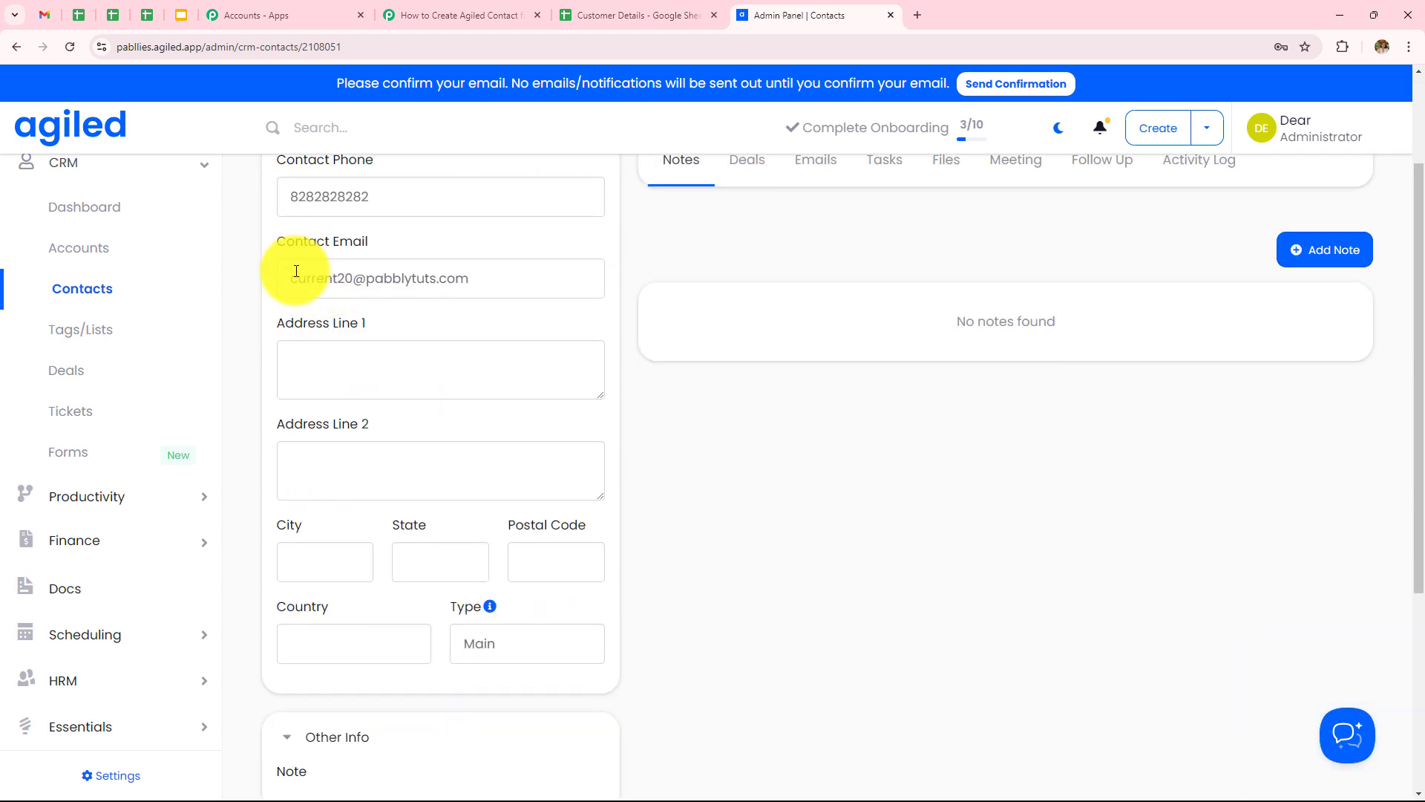
scroll(393, 304, "down", 4)
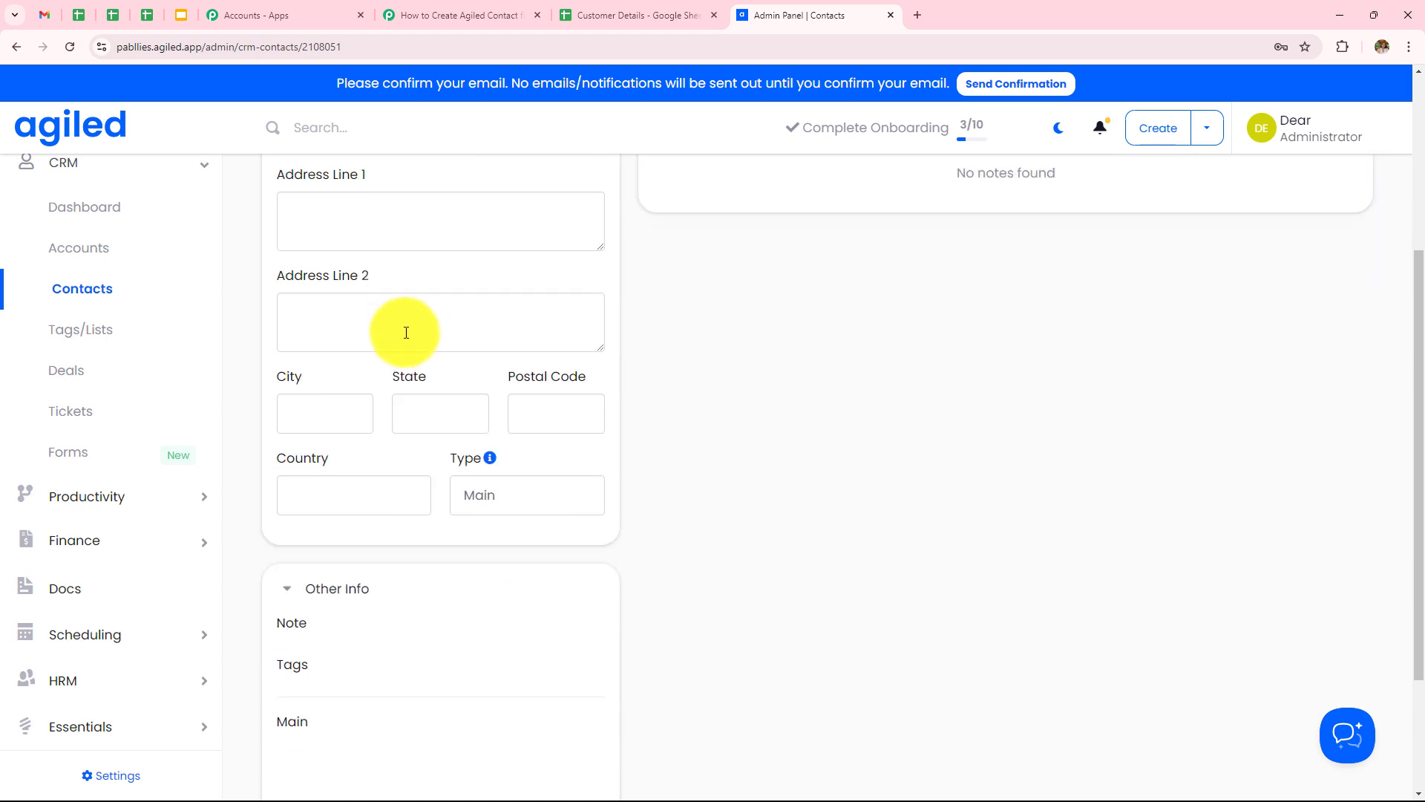
scroll(401, 334, "up", 6)
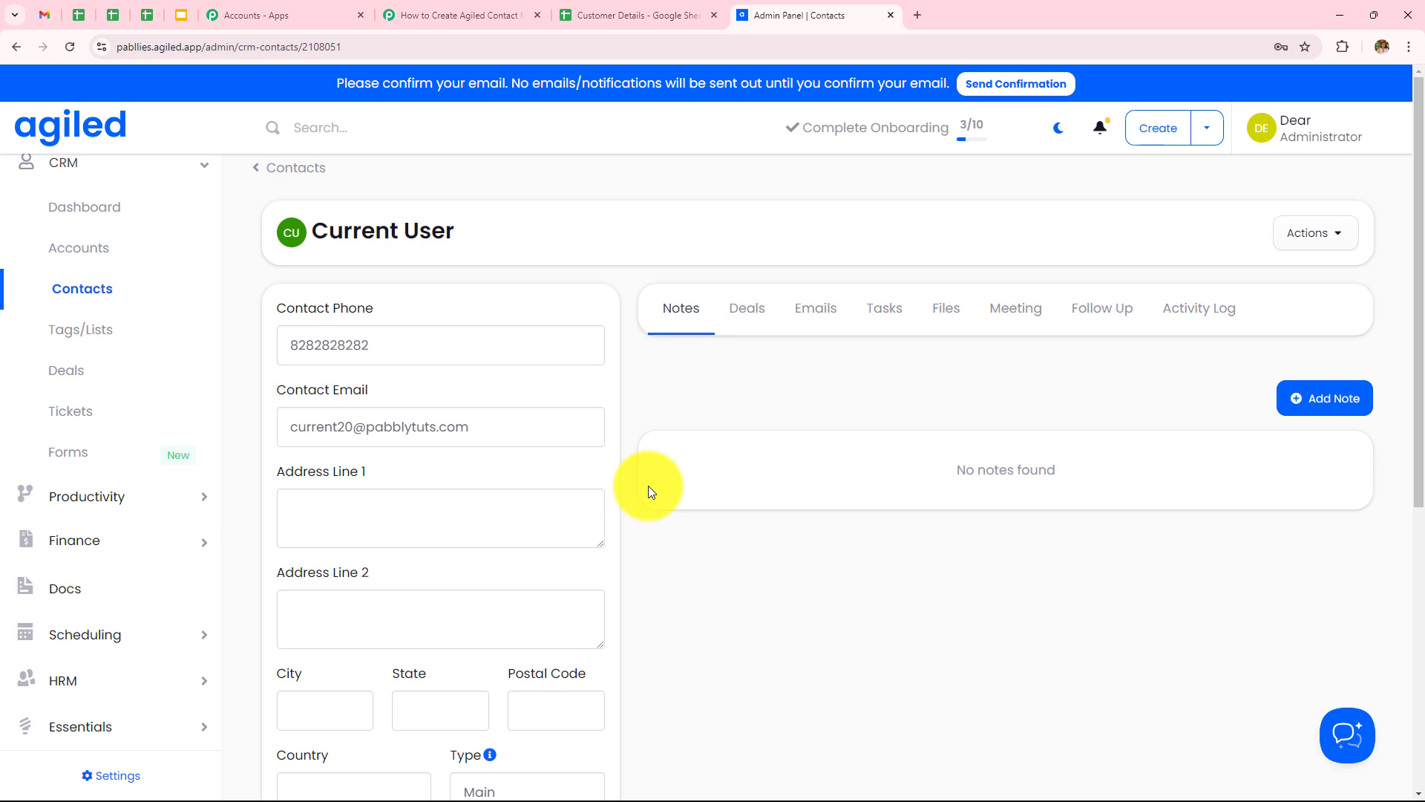
Step: Enter New, User, a phone number and an e-mail address into row 3 (A3–D3) of Customer Details
left_click(638, 15)
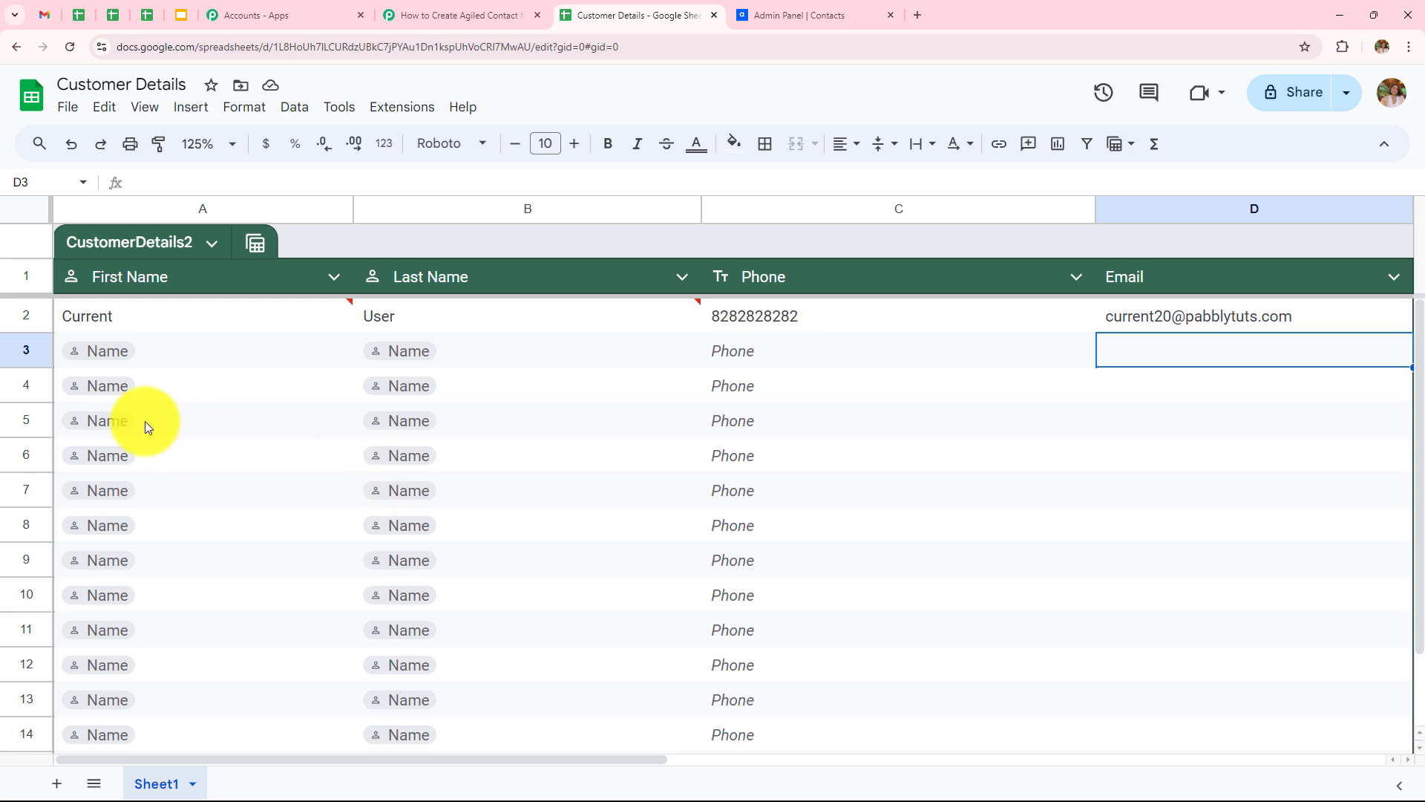
double_click(173, 351)
type("New")
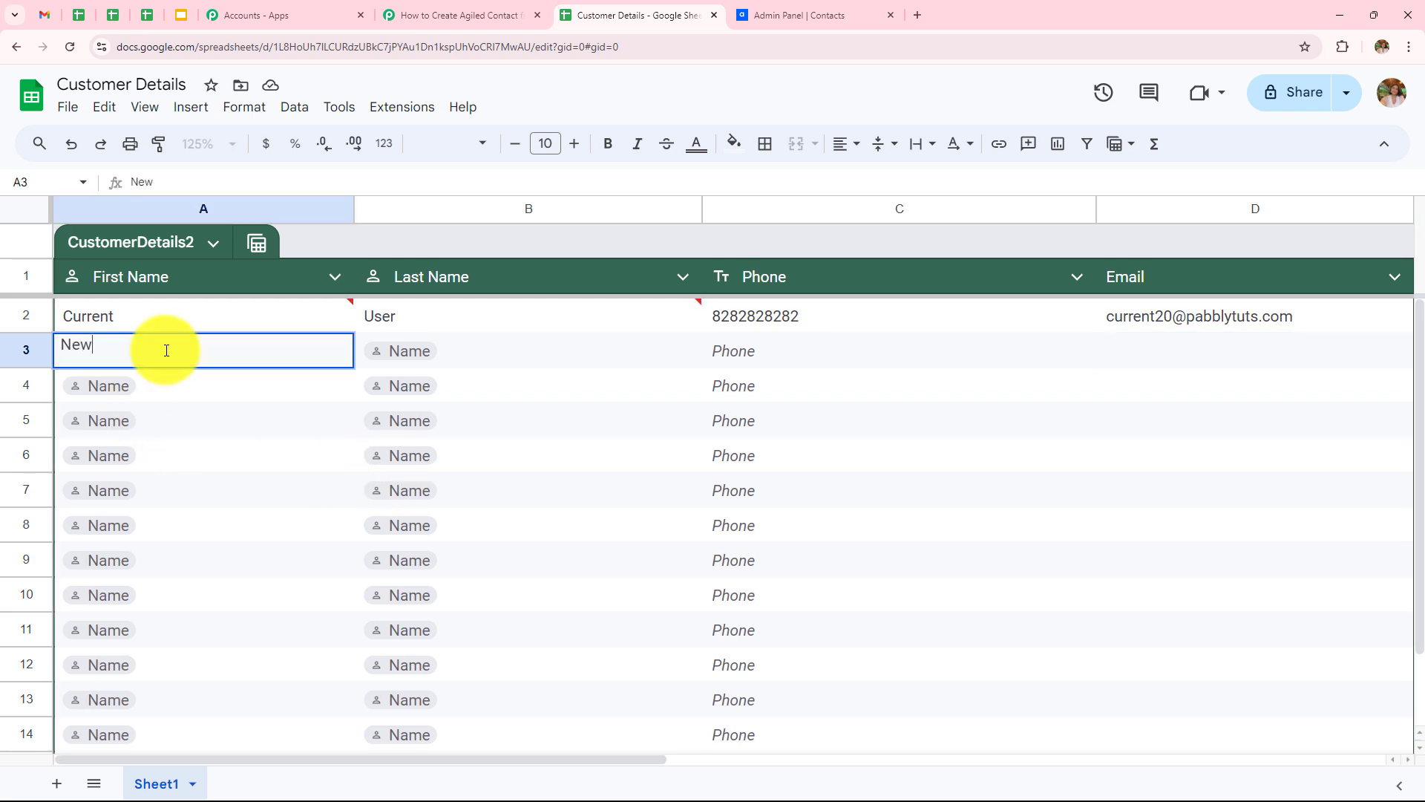
double_click(466, 343)
type("Us")
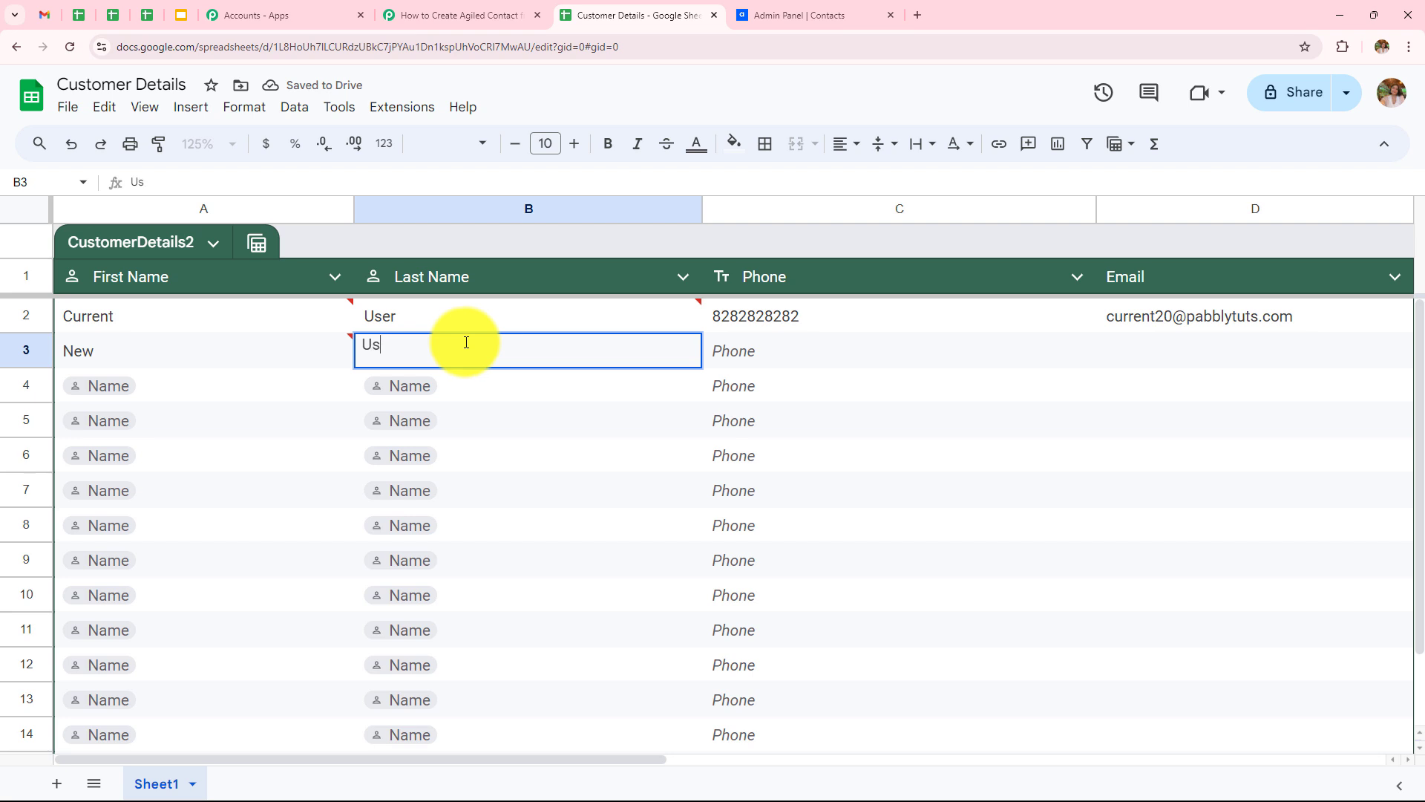
type("er")
double_click(772, 345)
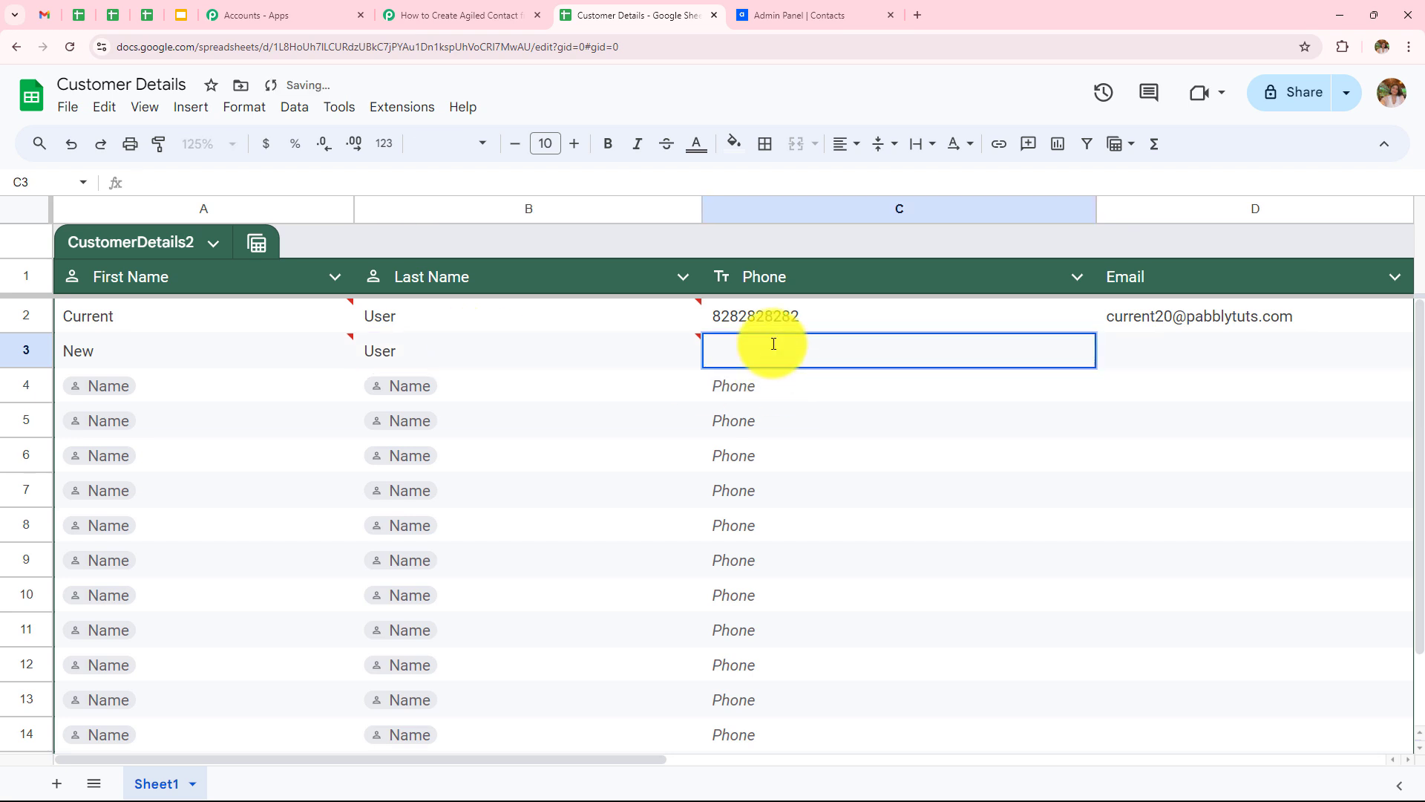
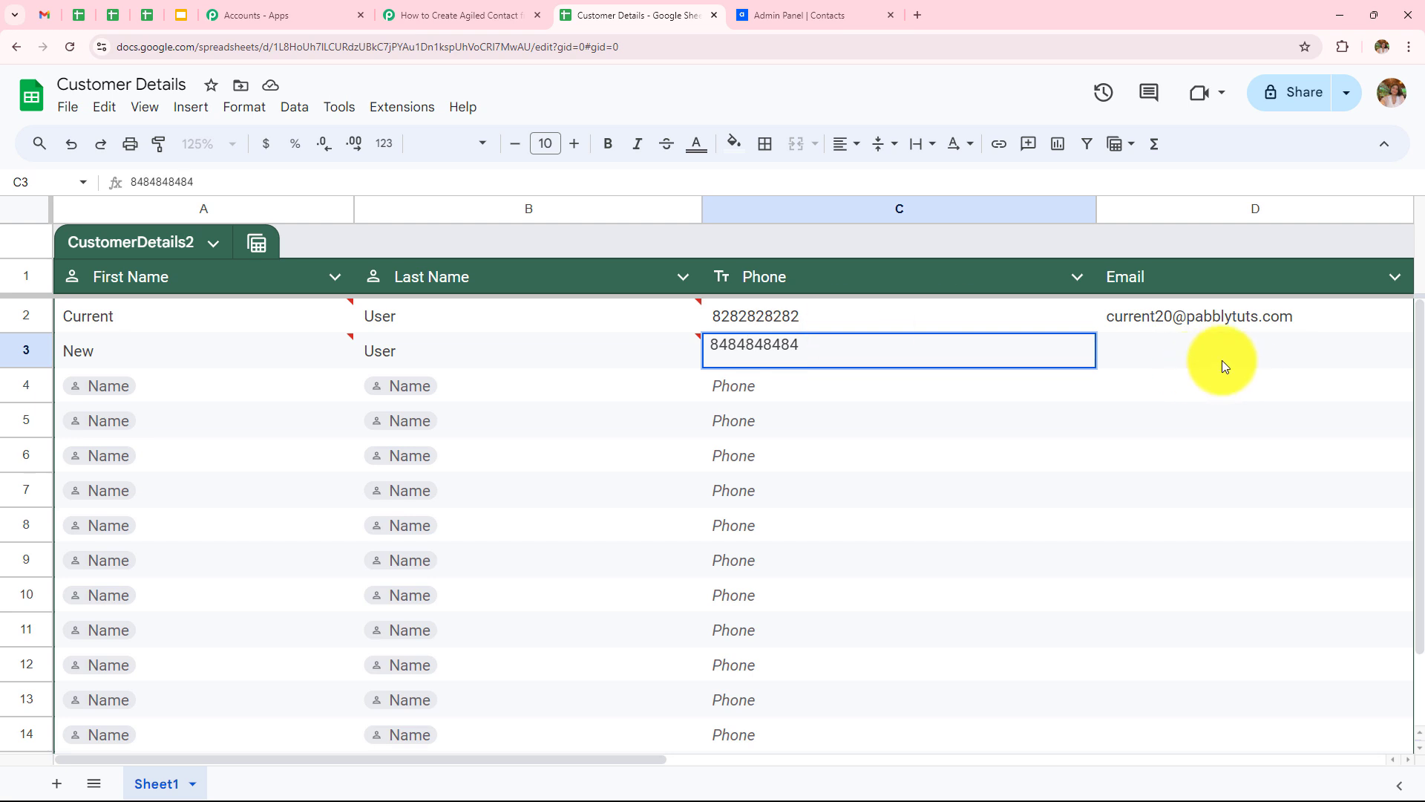
left_click(1192, 354)
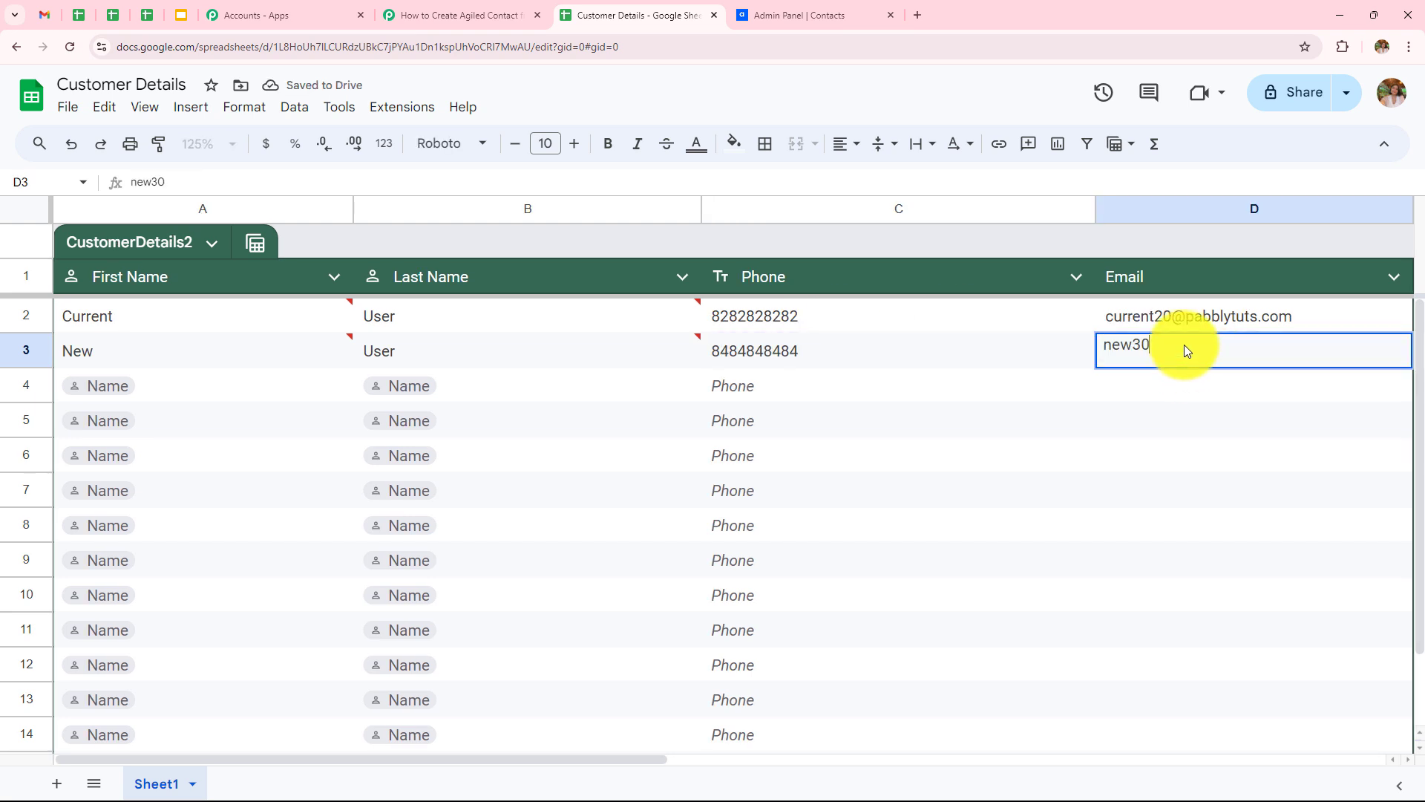
key("Return")
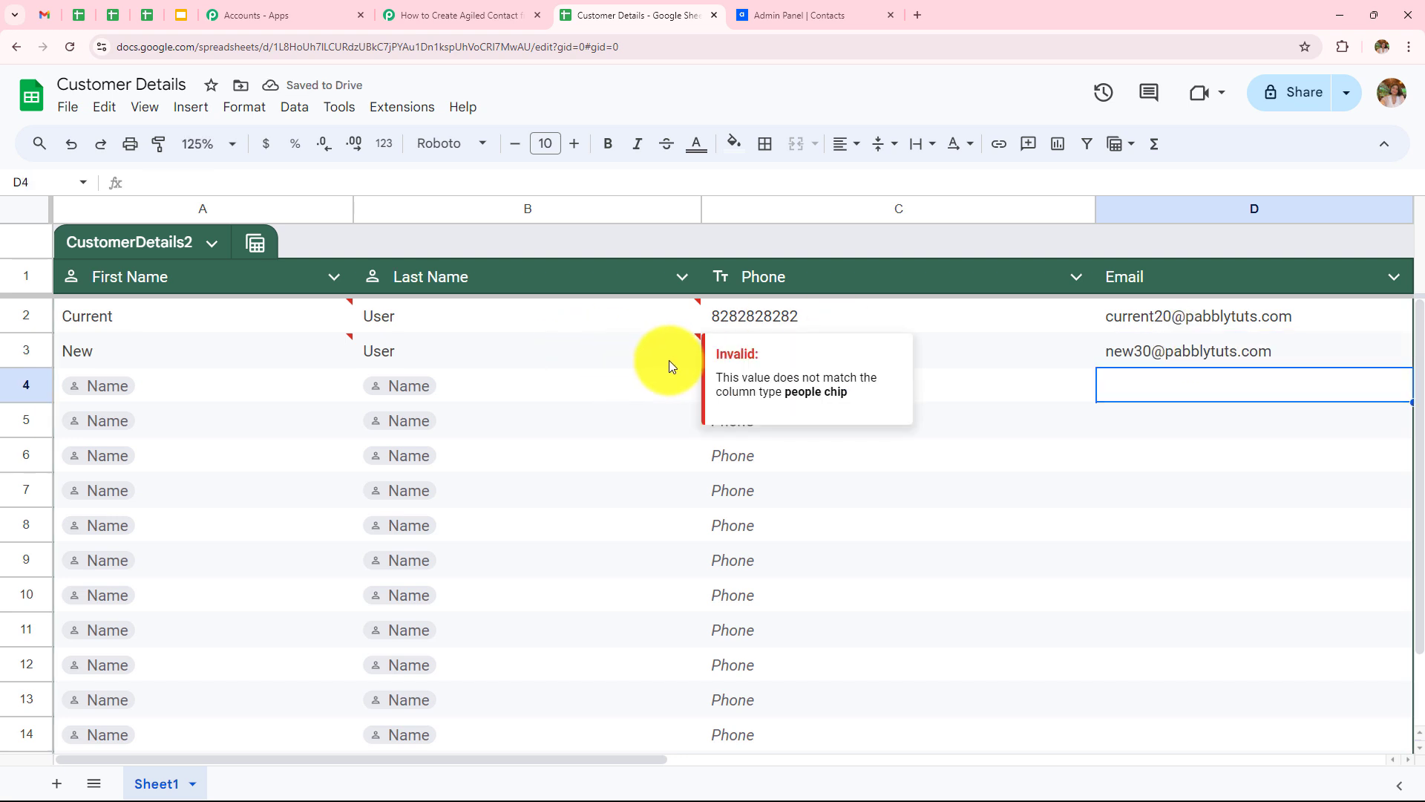
left_click(517, 424)
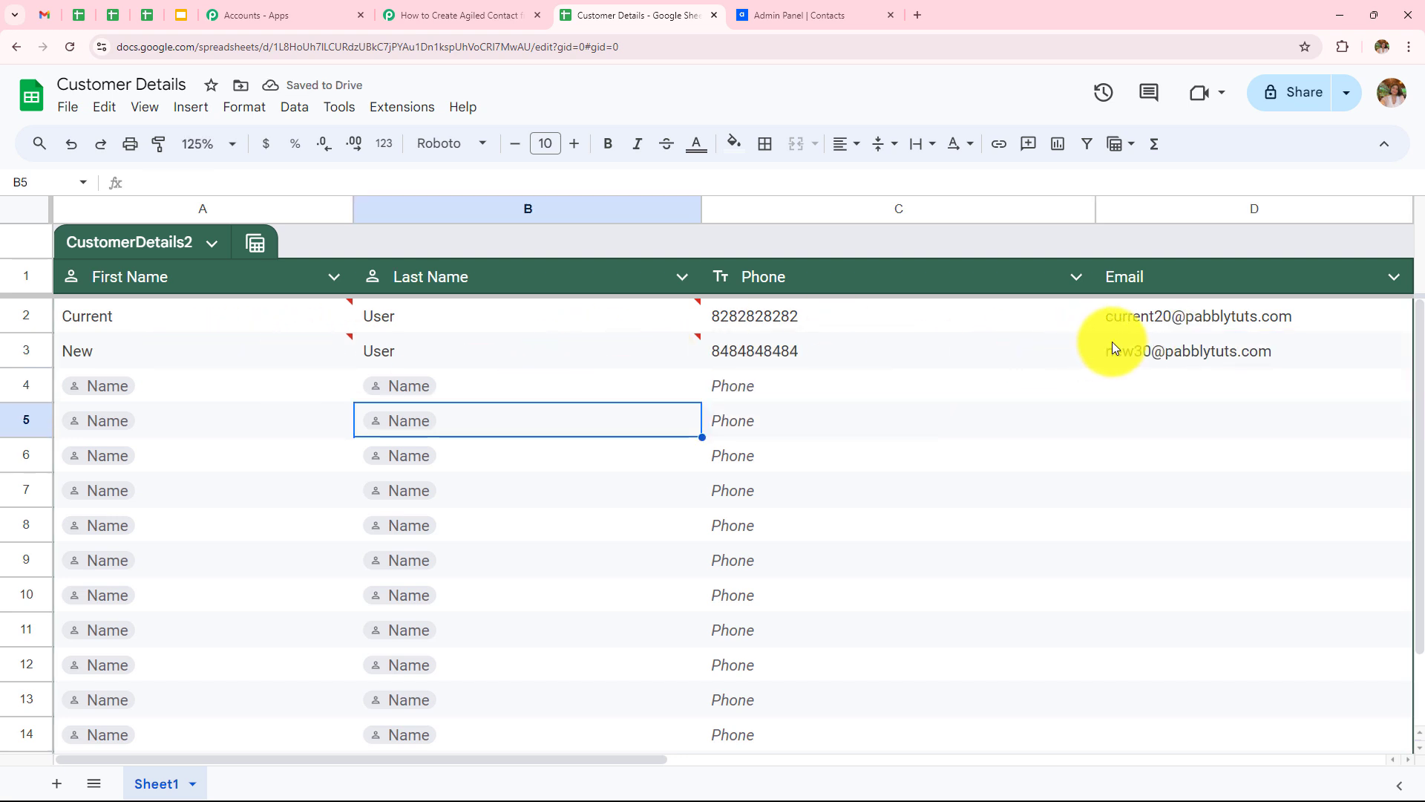
left_click(805, 20)
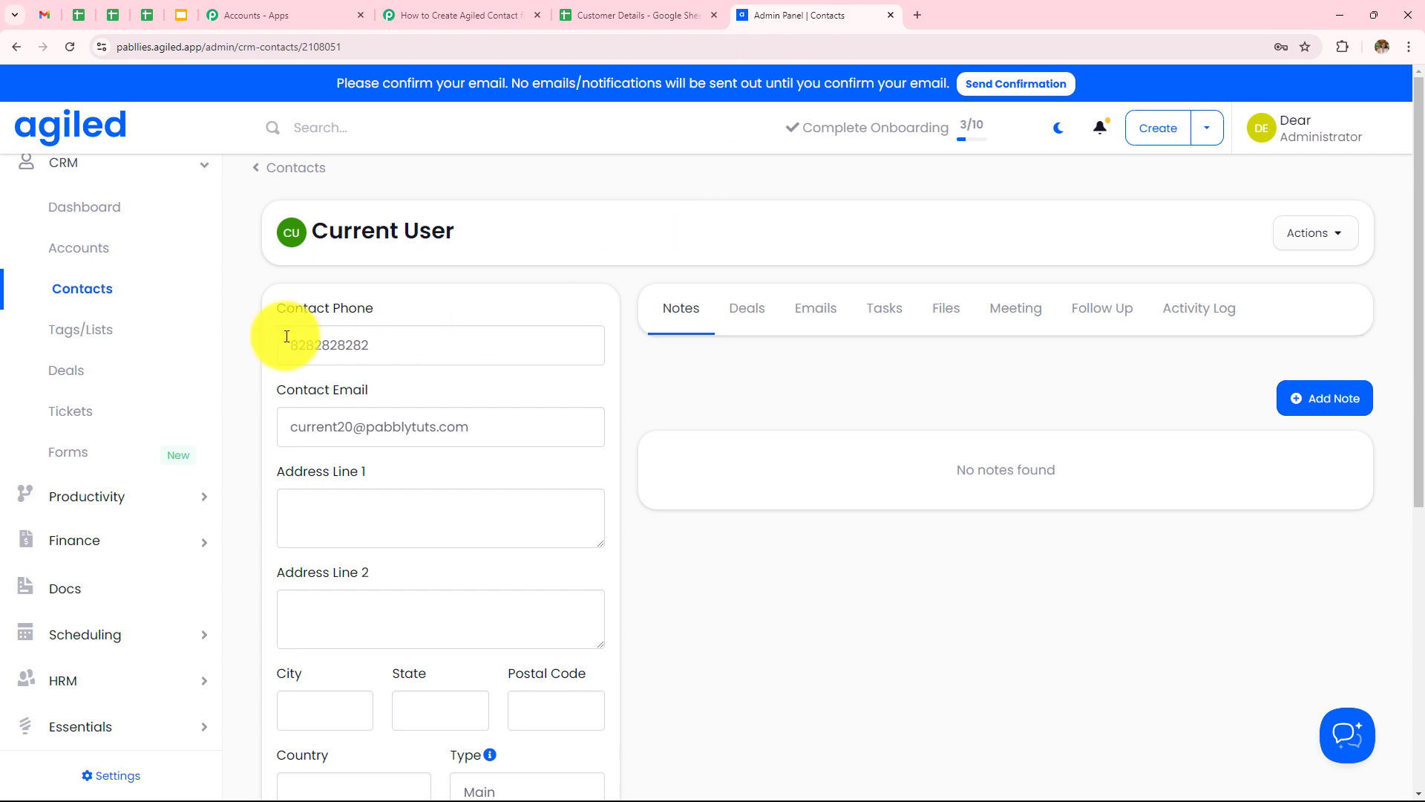
Step: Open New User from Agiled's Contacts list, check its phone and email, then return to Pabbly
left_click(15, 49)
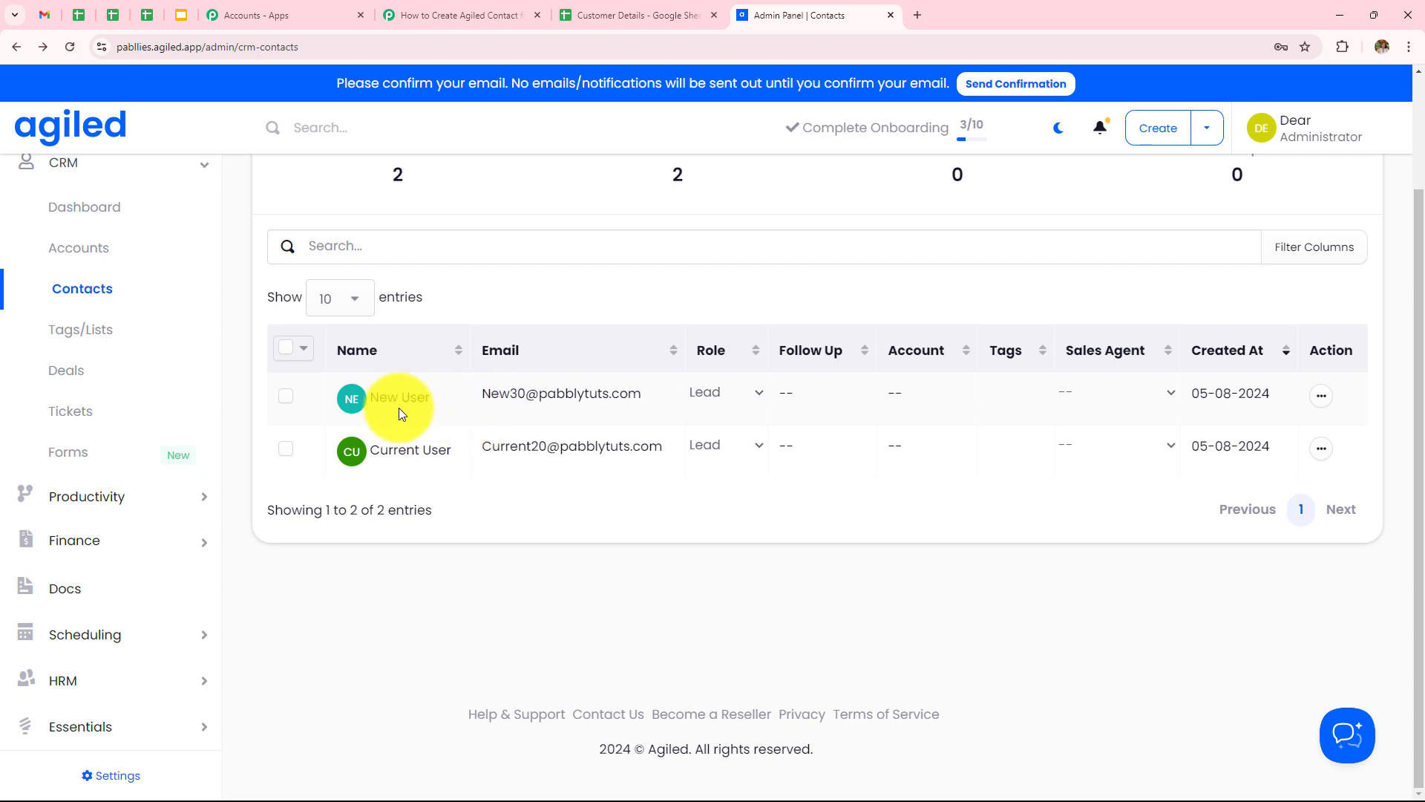
left_click(399, 407)
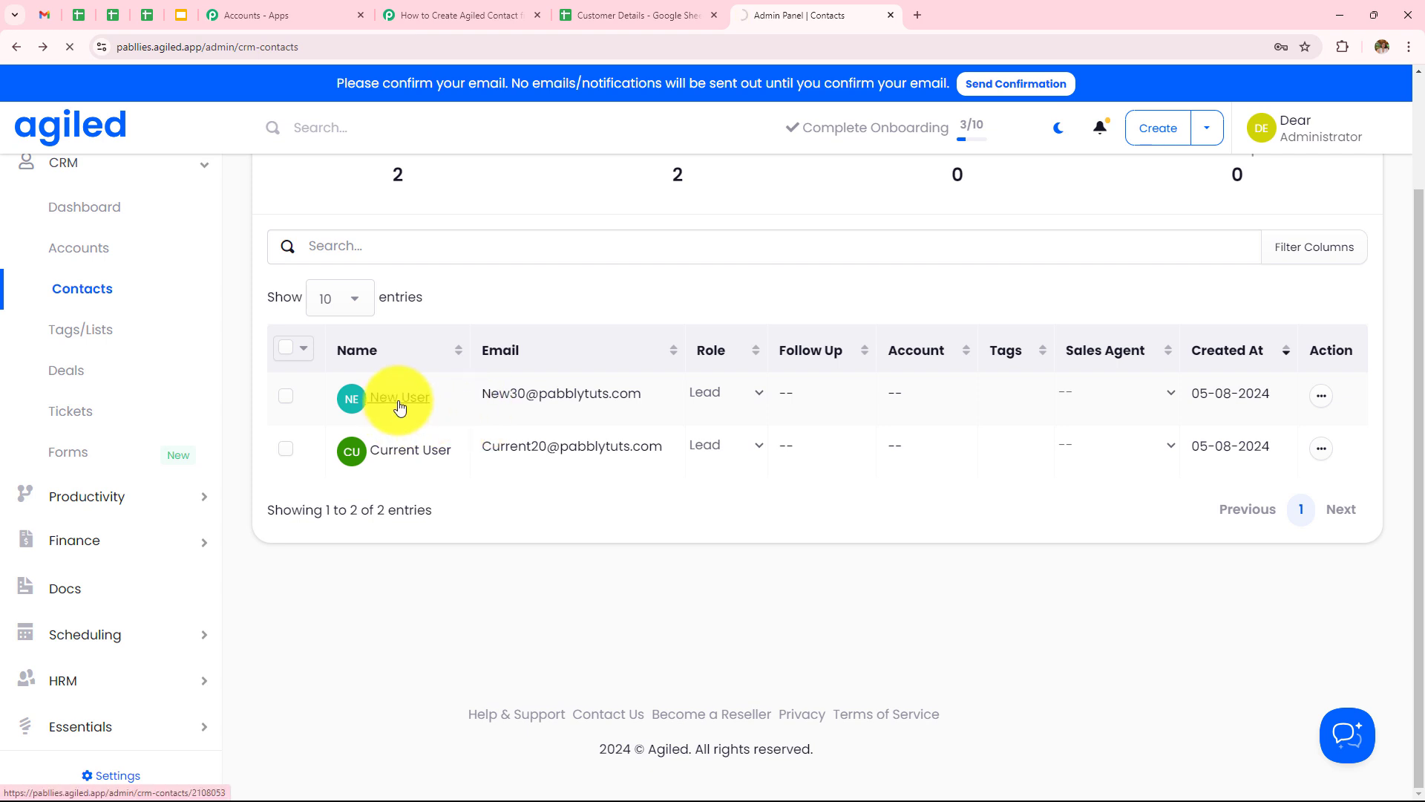
scroll(448, 310, "down", 3)
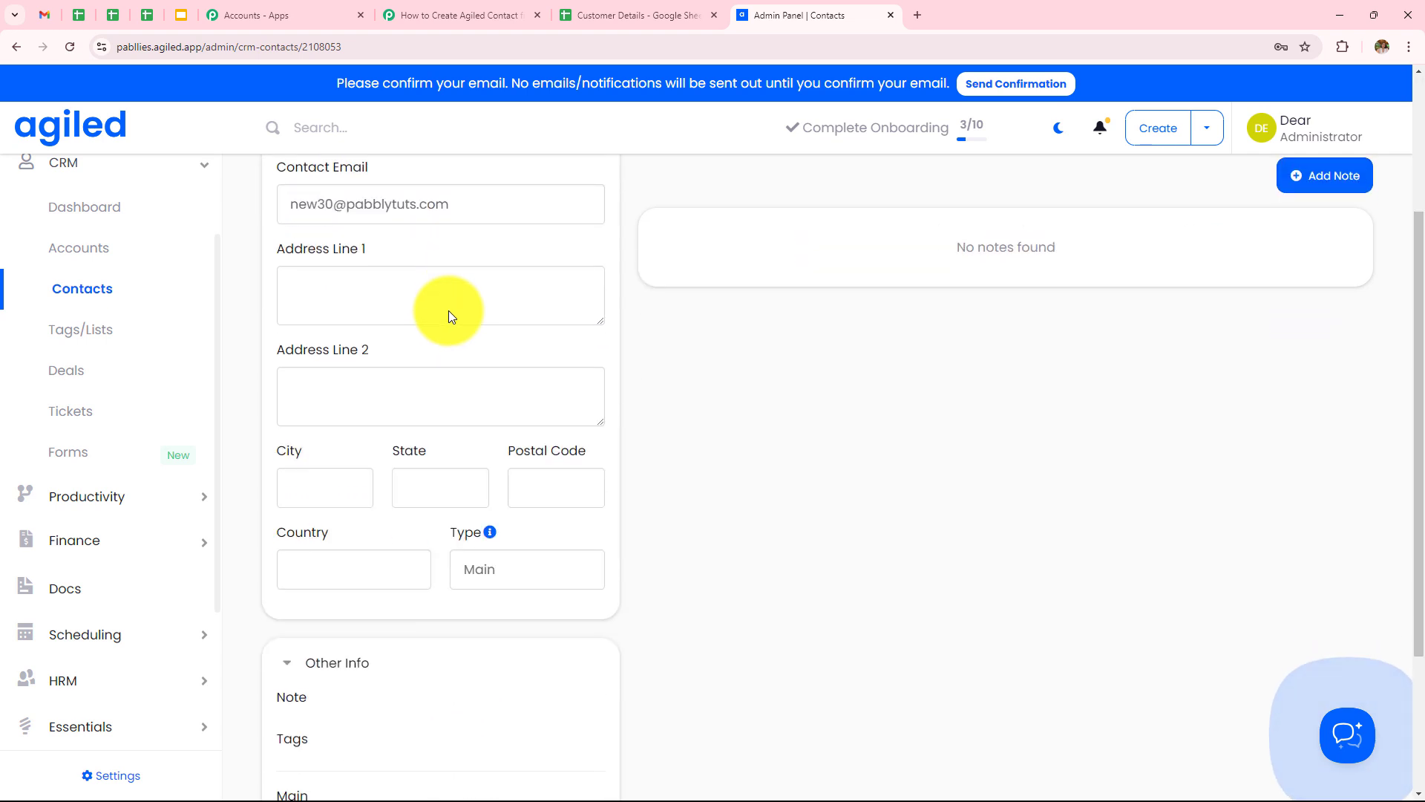
scroll(442, 266, "up", 3)
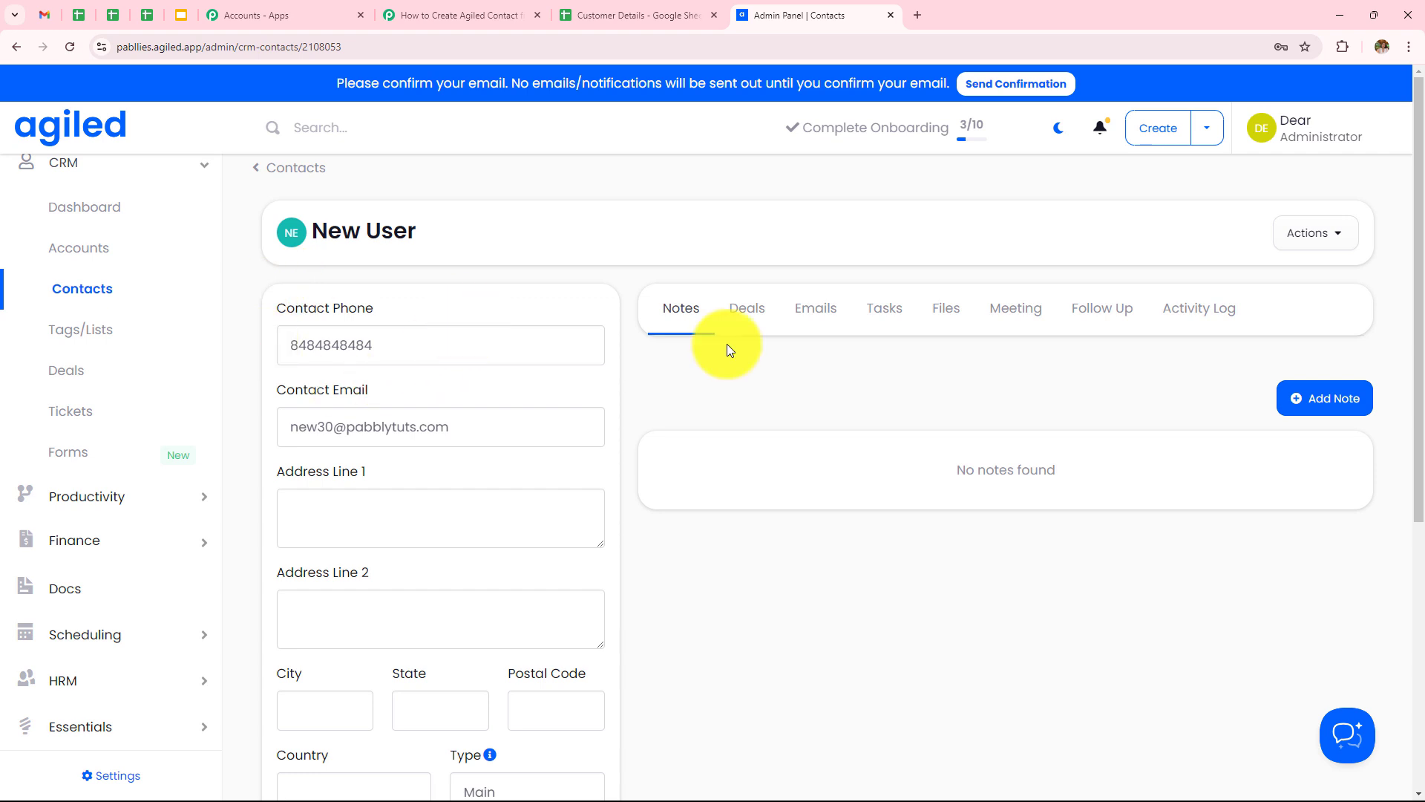
left_click(456, 13)
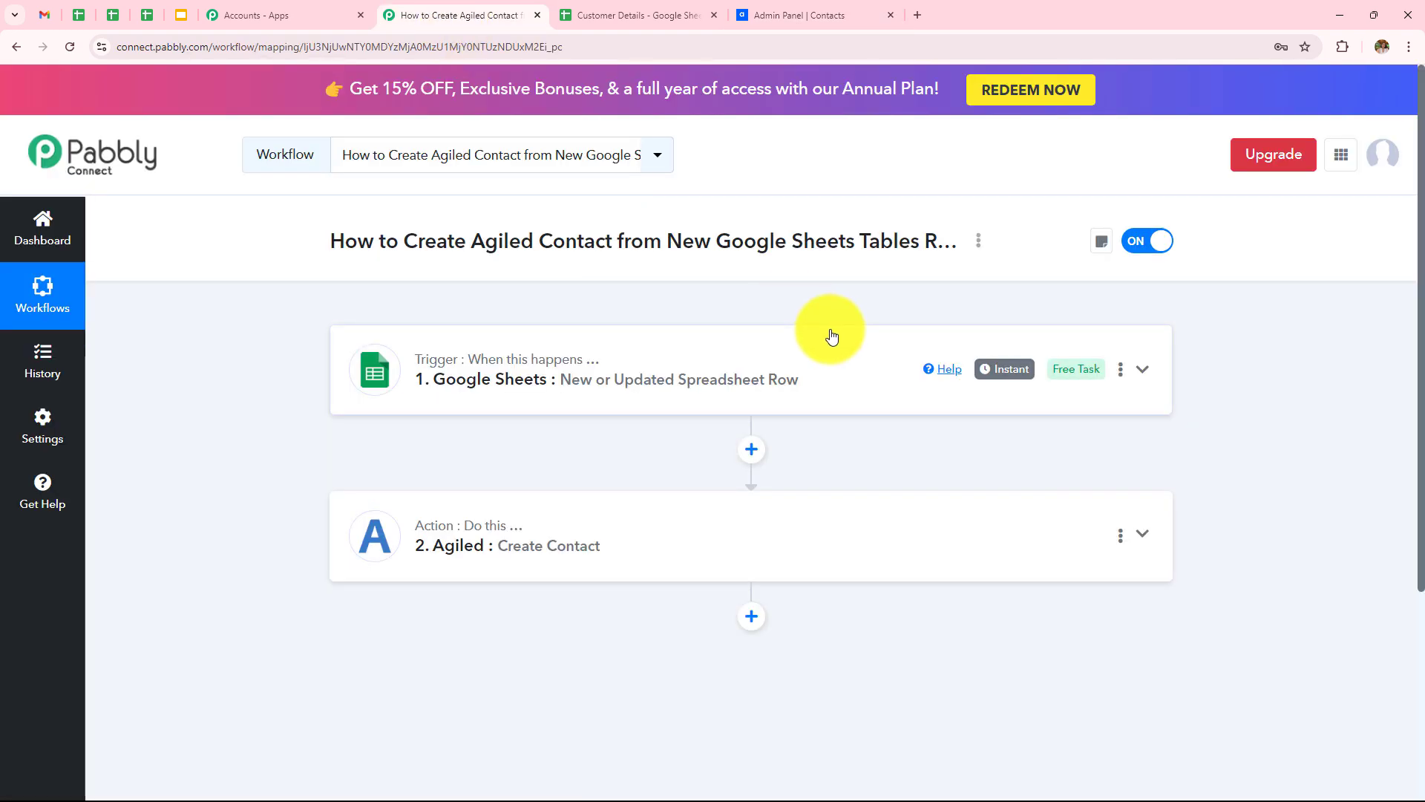
left_click(745, 383)
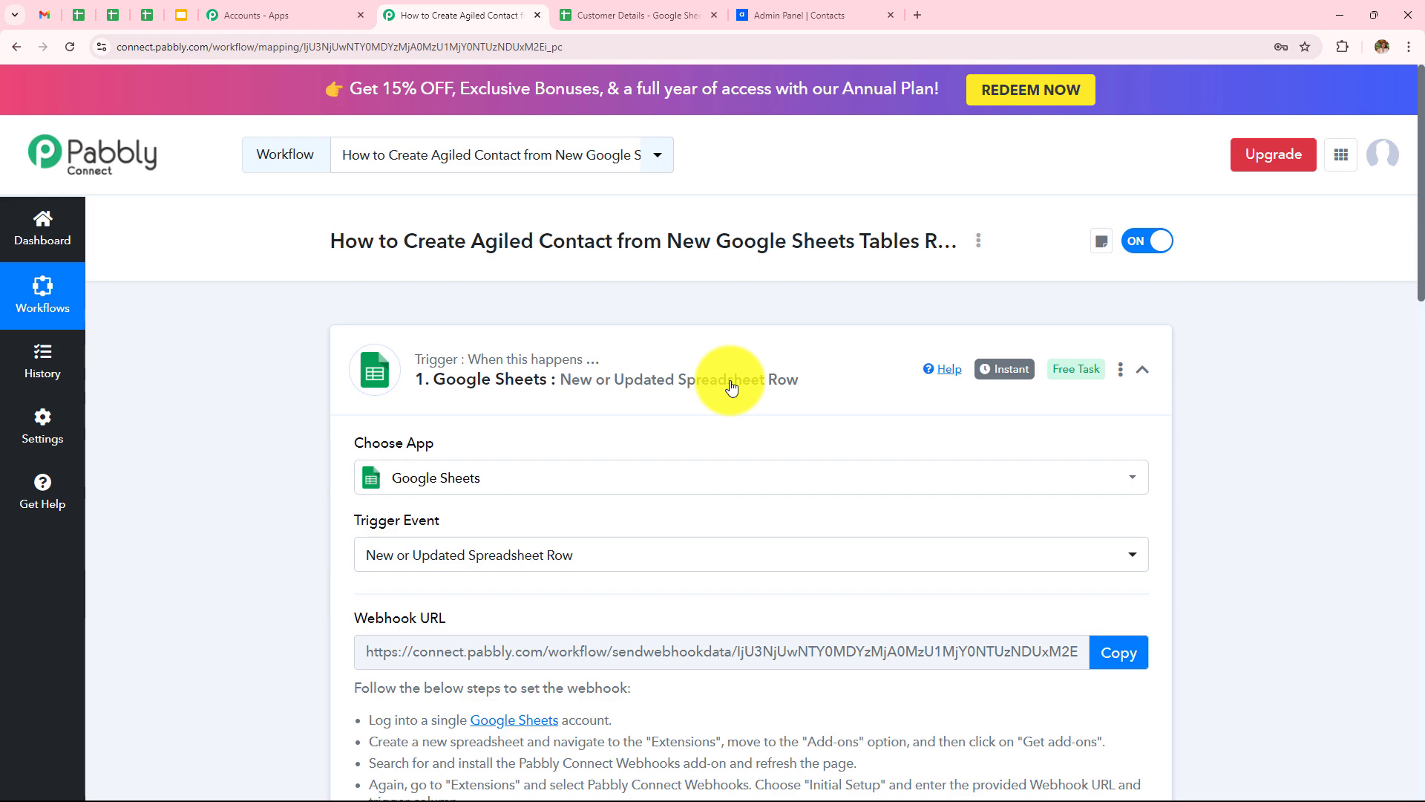
scroll(732, 386, "down", 4)
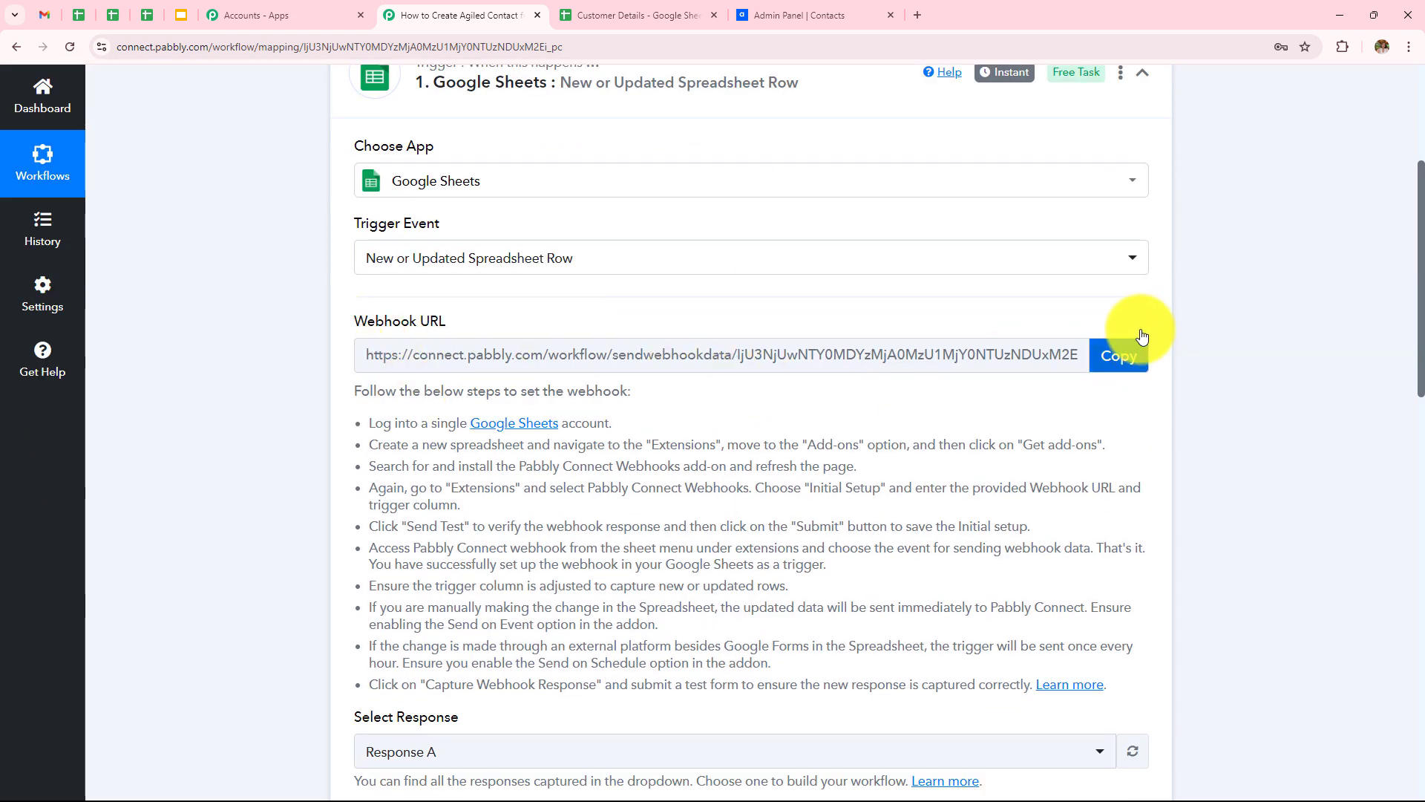
scroll(697, 314, "down", 8)
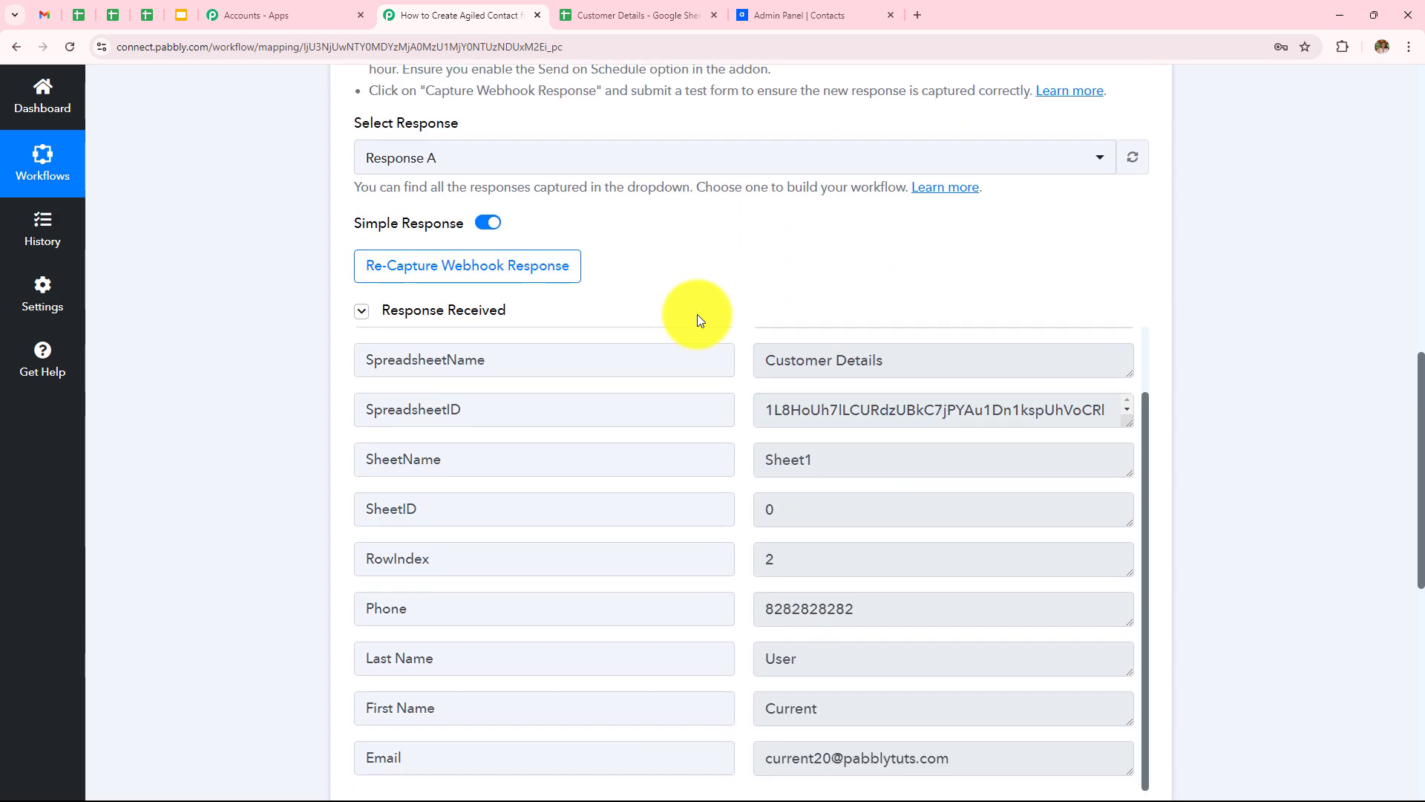
scroll(697, 314, "down", 5)
scroll(697, 314, "up", 2)
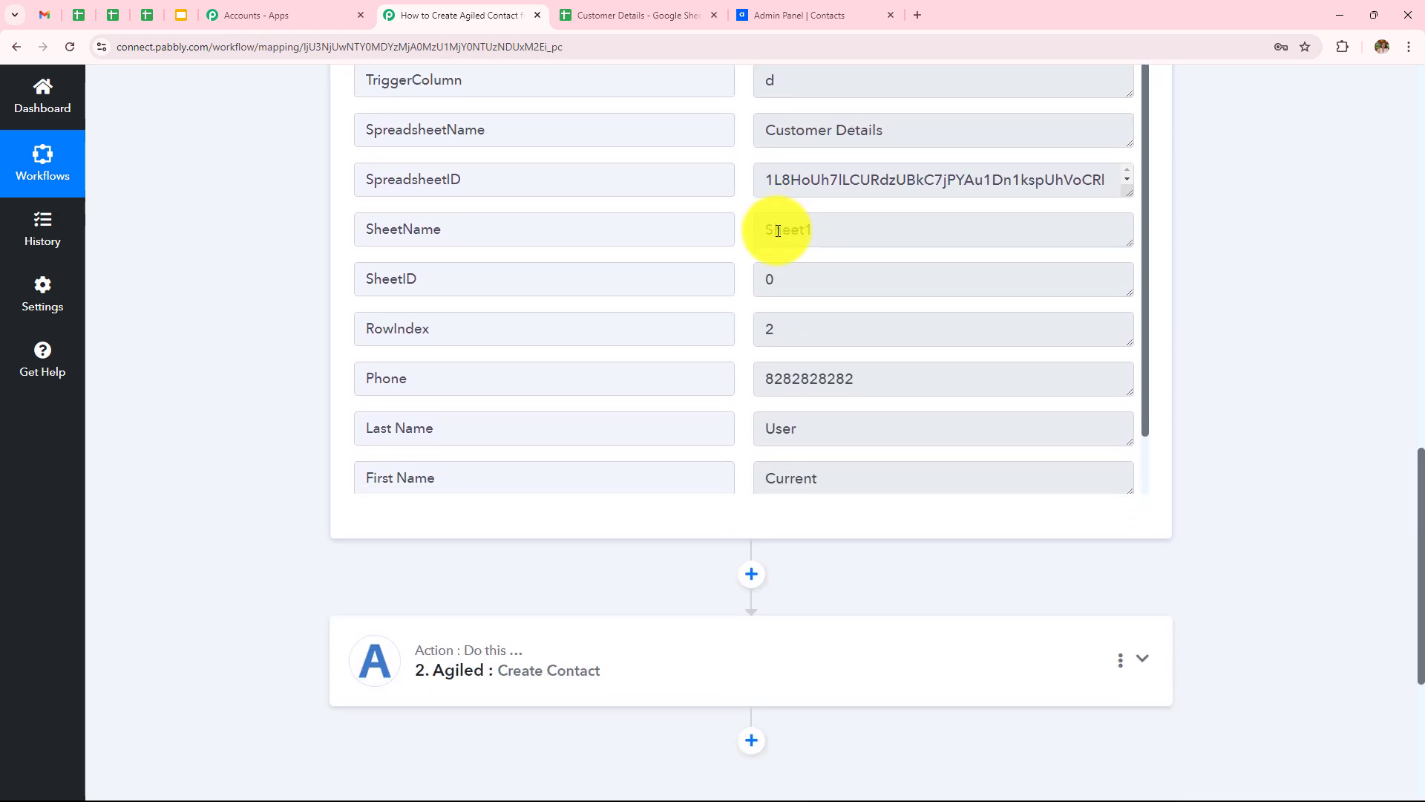
scroll(742, 405, "down", 4)
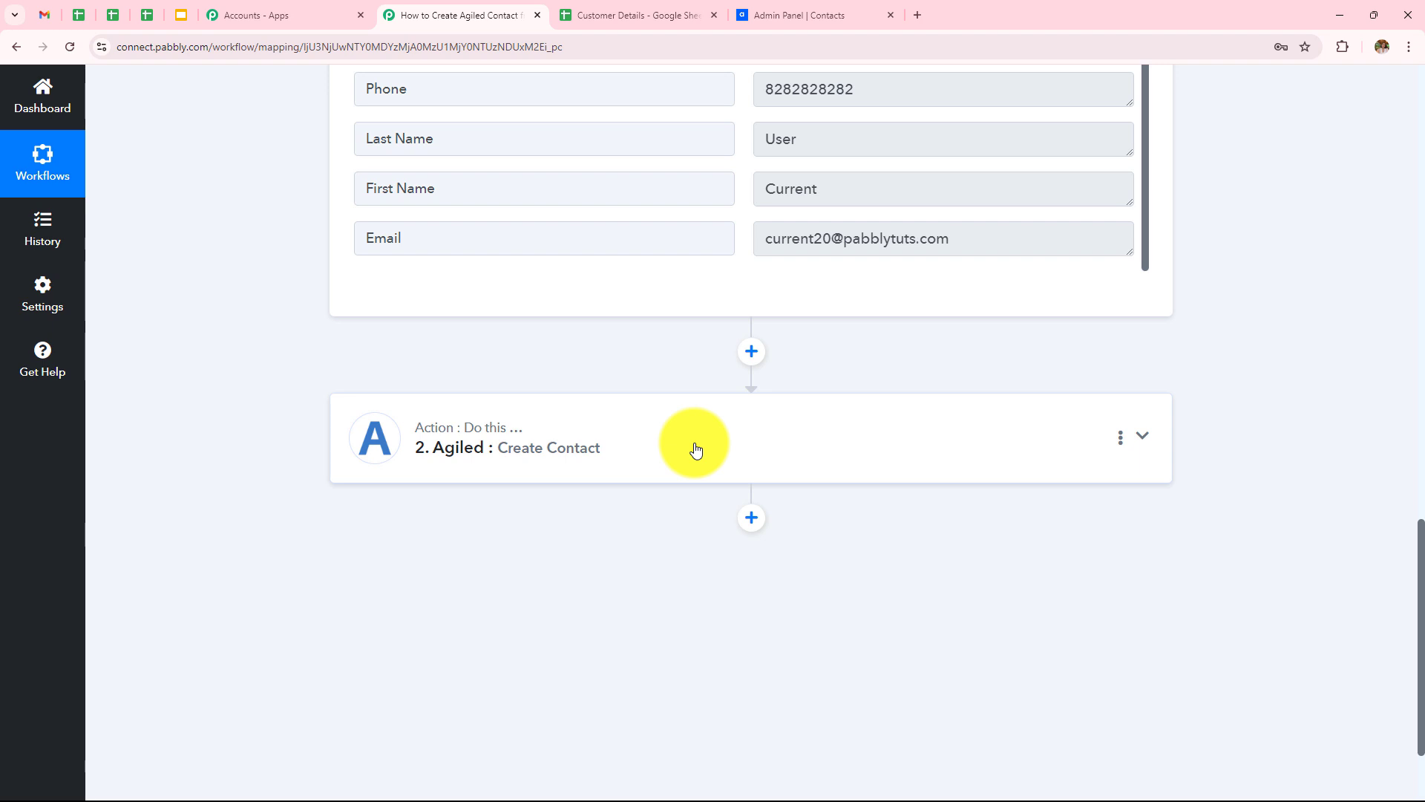
left_click(696, 449)
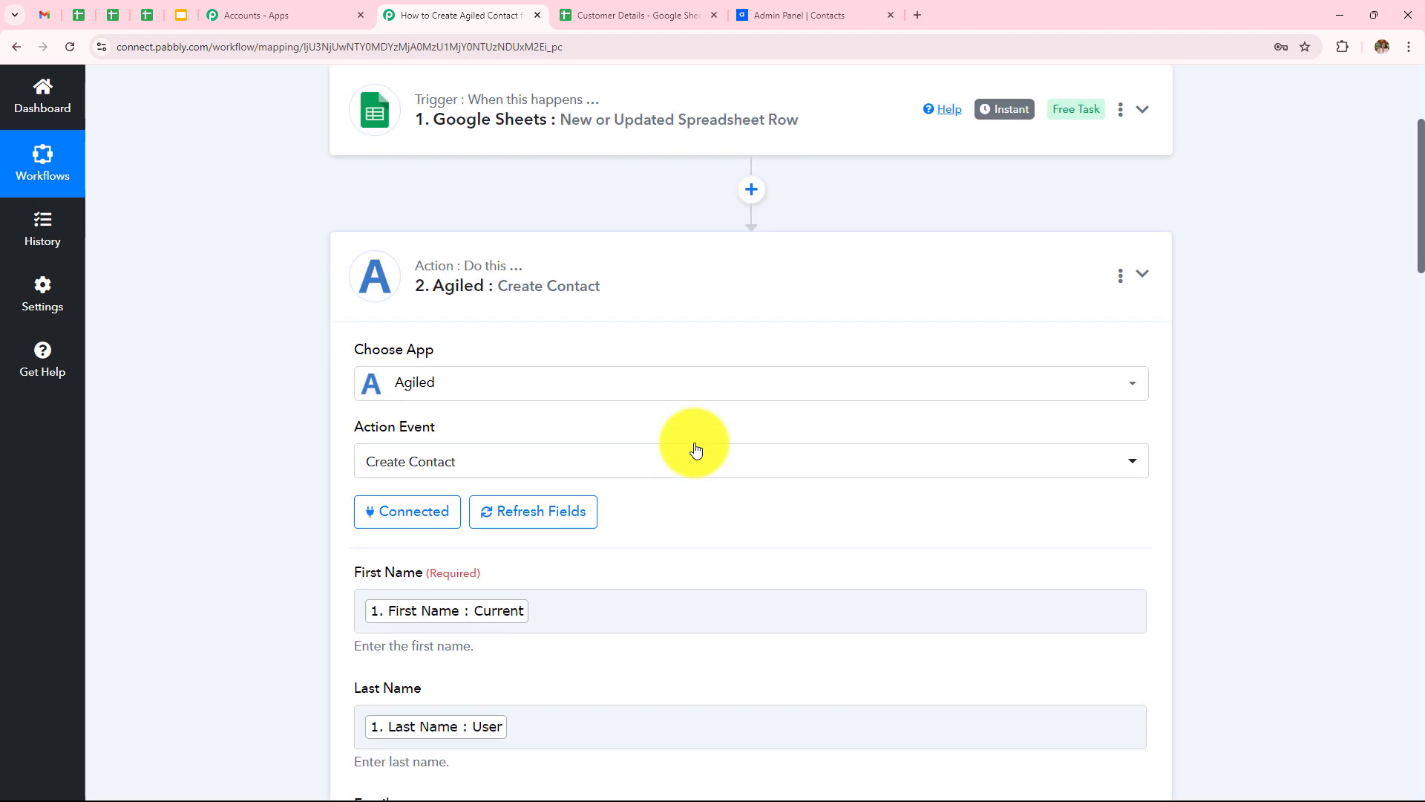
scroll(695, 449, "down", 2)
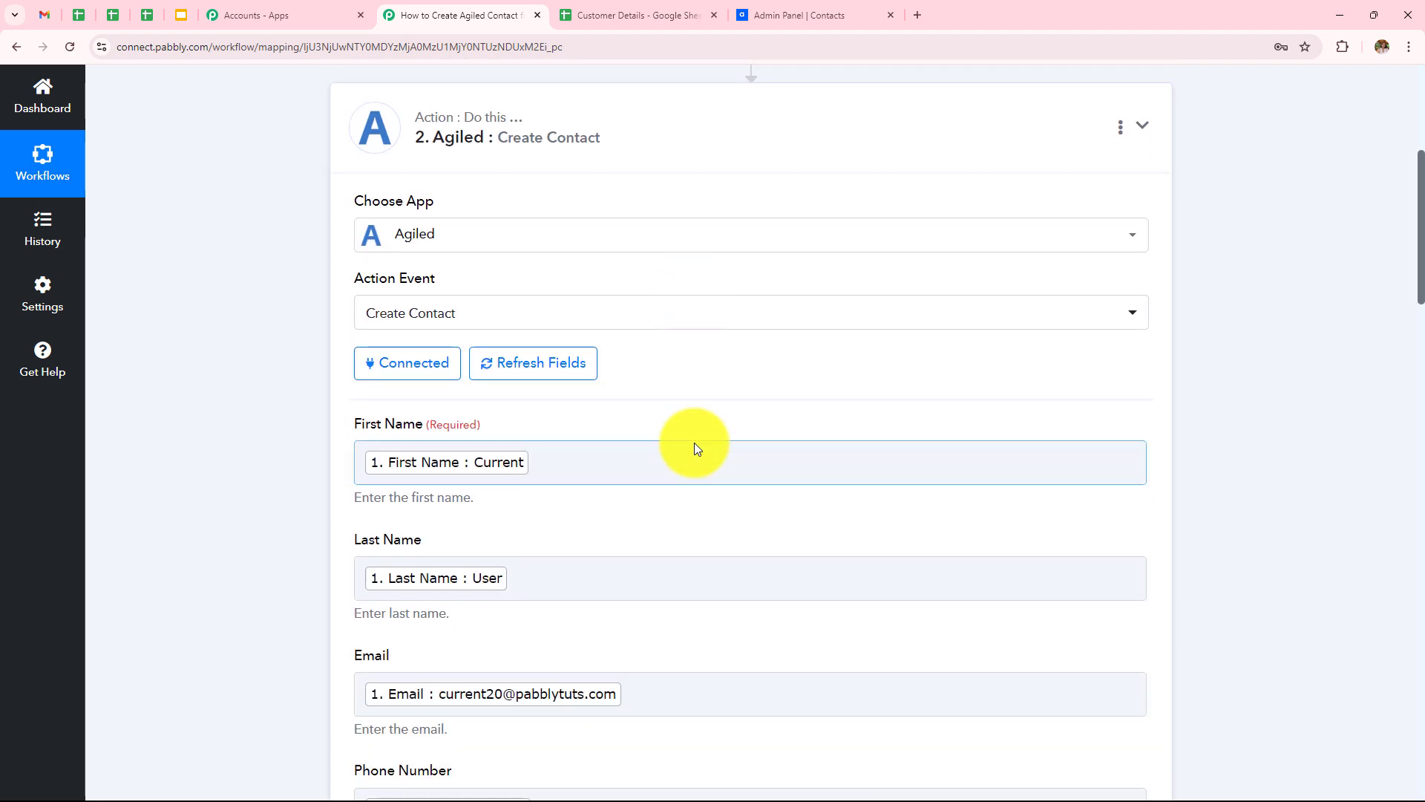
scroll(695, 449, "down", 3)
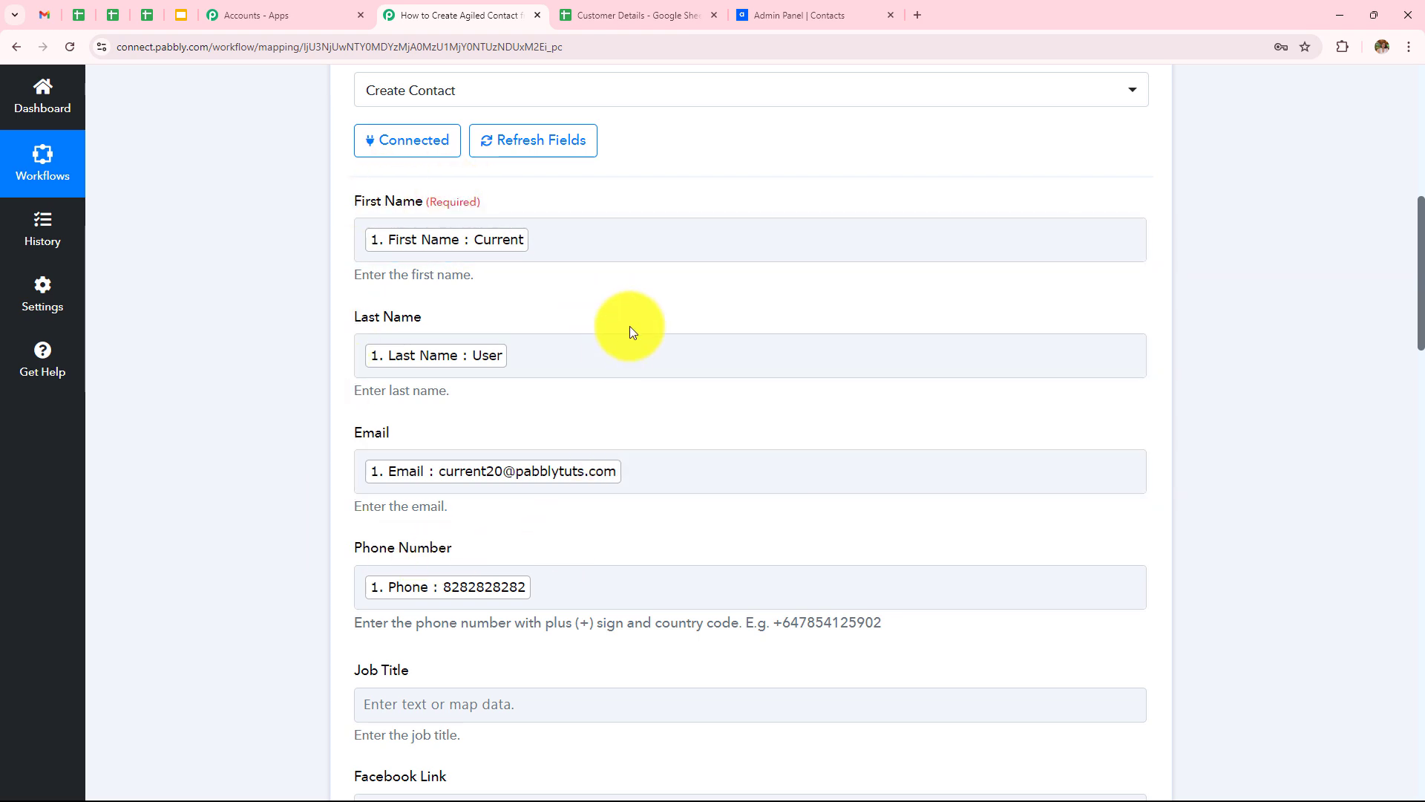
scroll(630, 326, "down", 20)
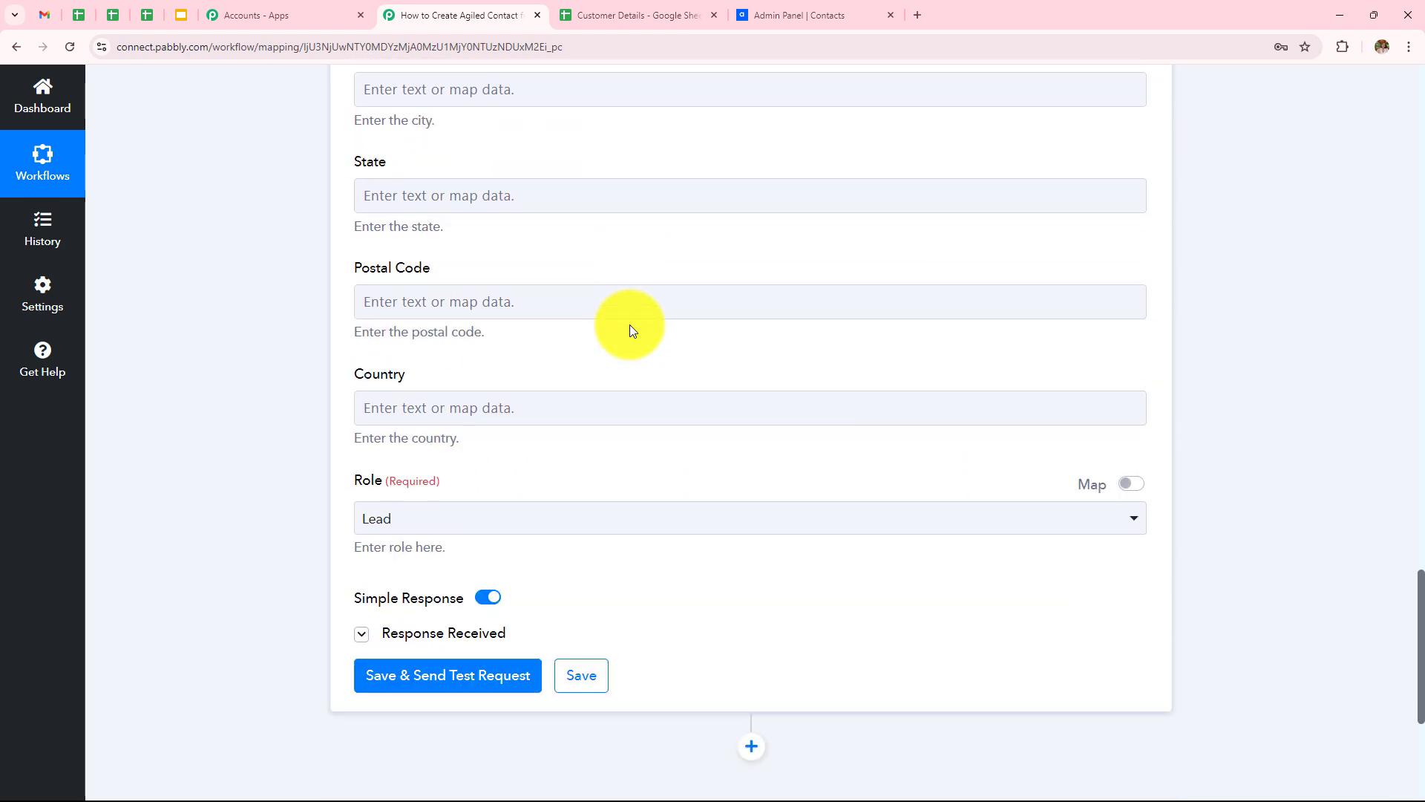
scroll(630, 330, "down", 4)
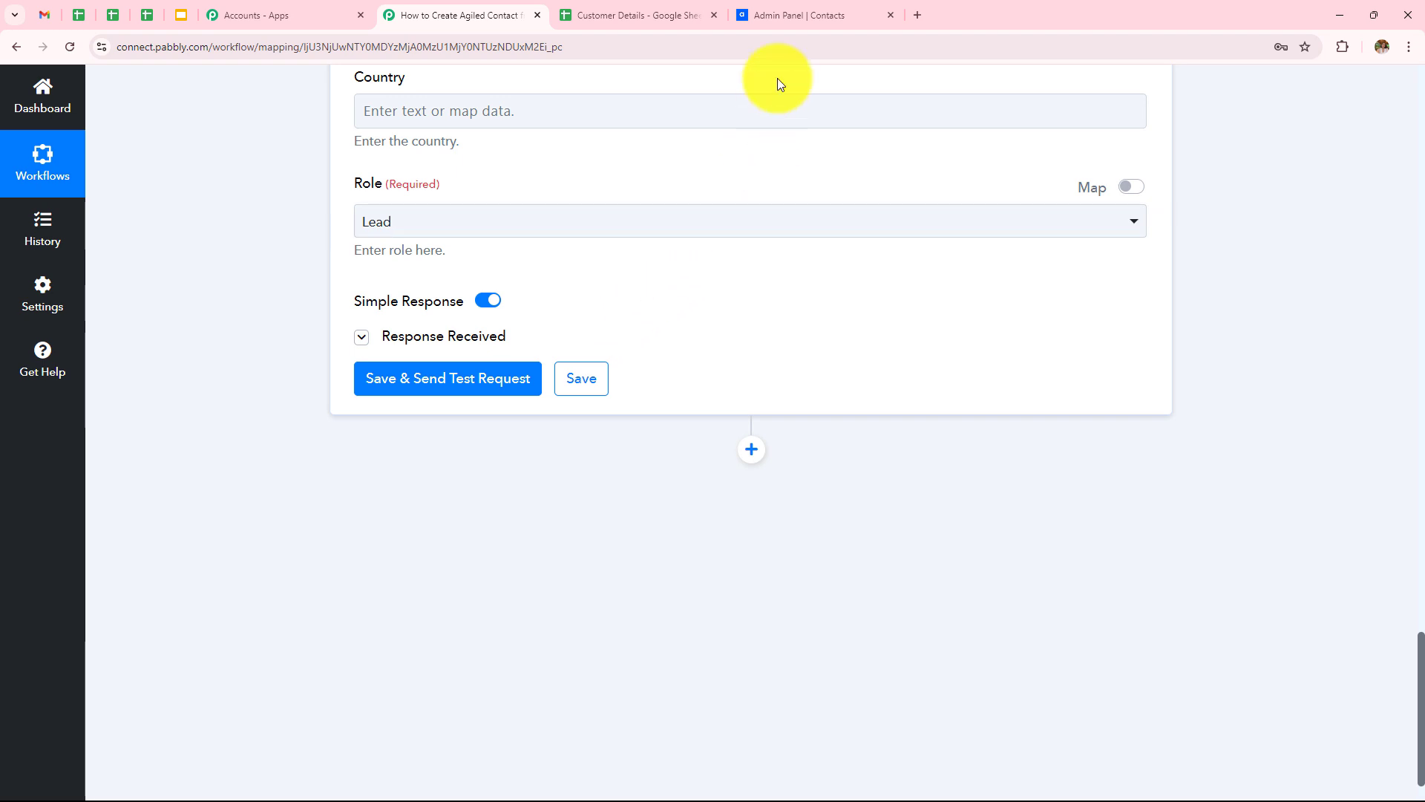
left_click(789, 10)
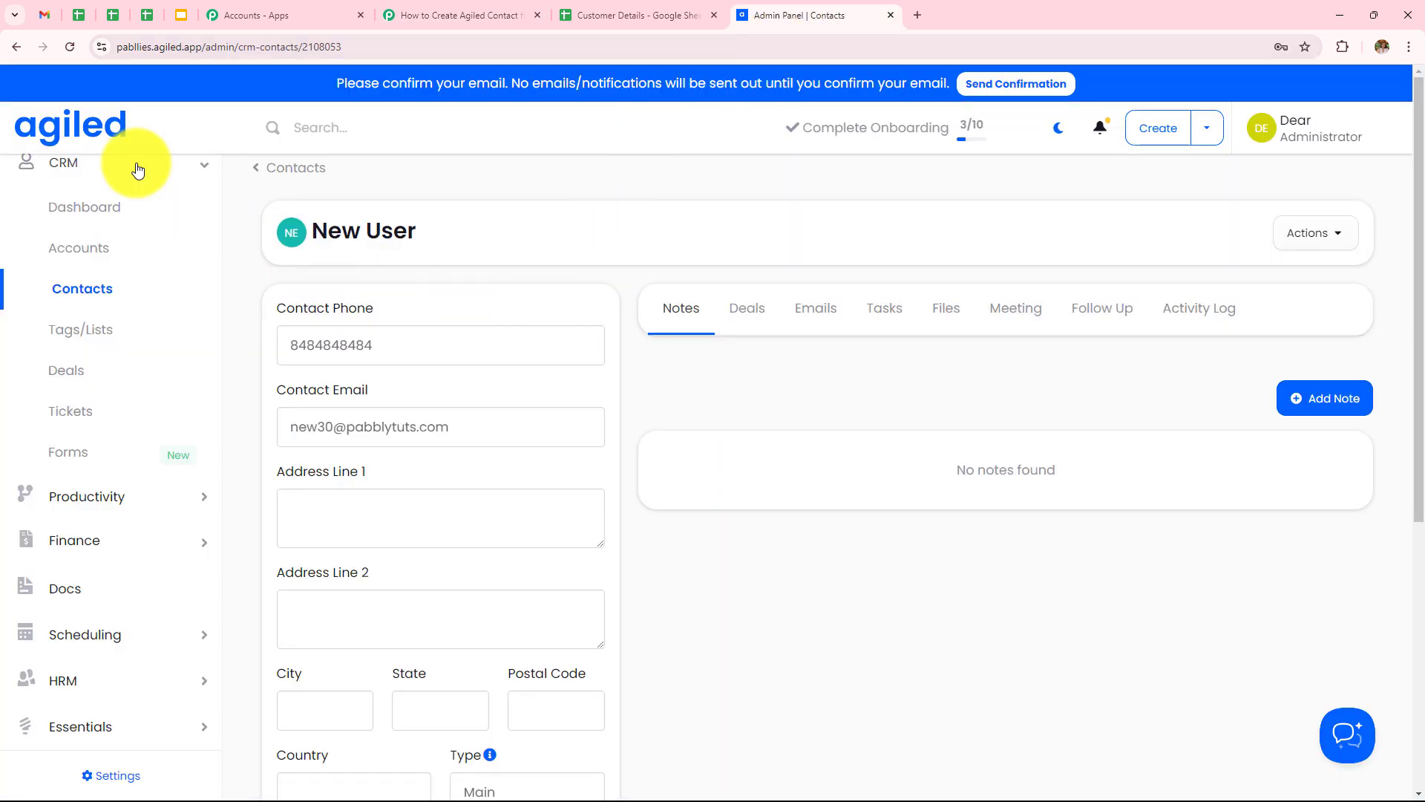
left_click(16, 47)
scroll(777, 297, "down", 3)
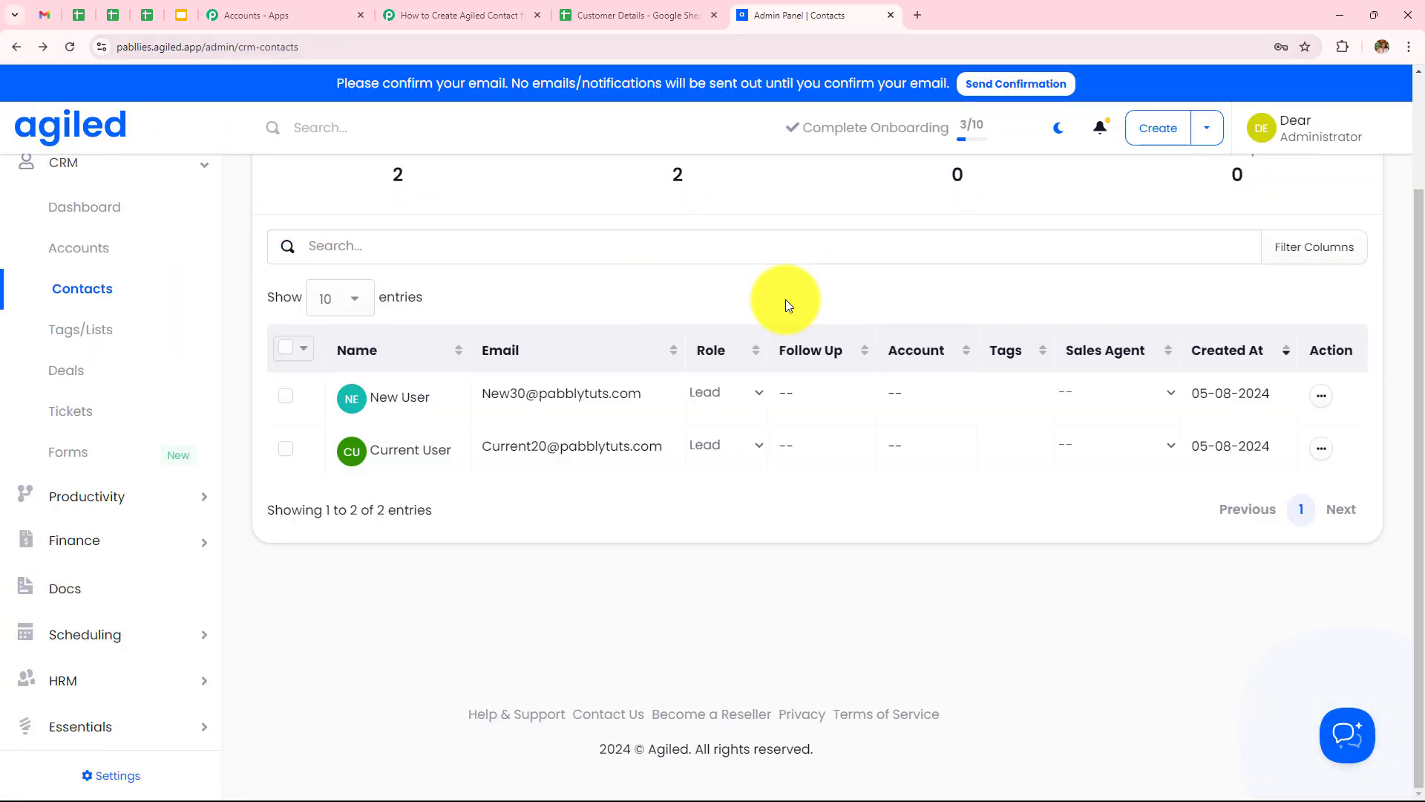
left_click(421, 12)
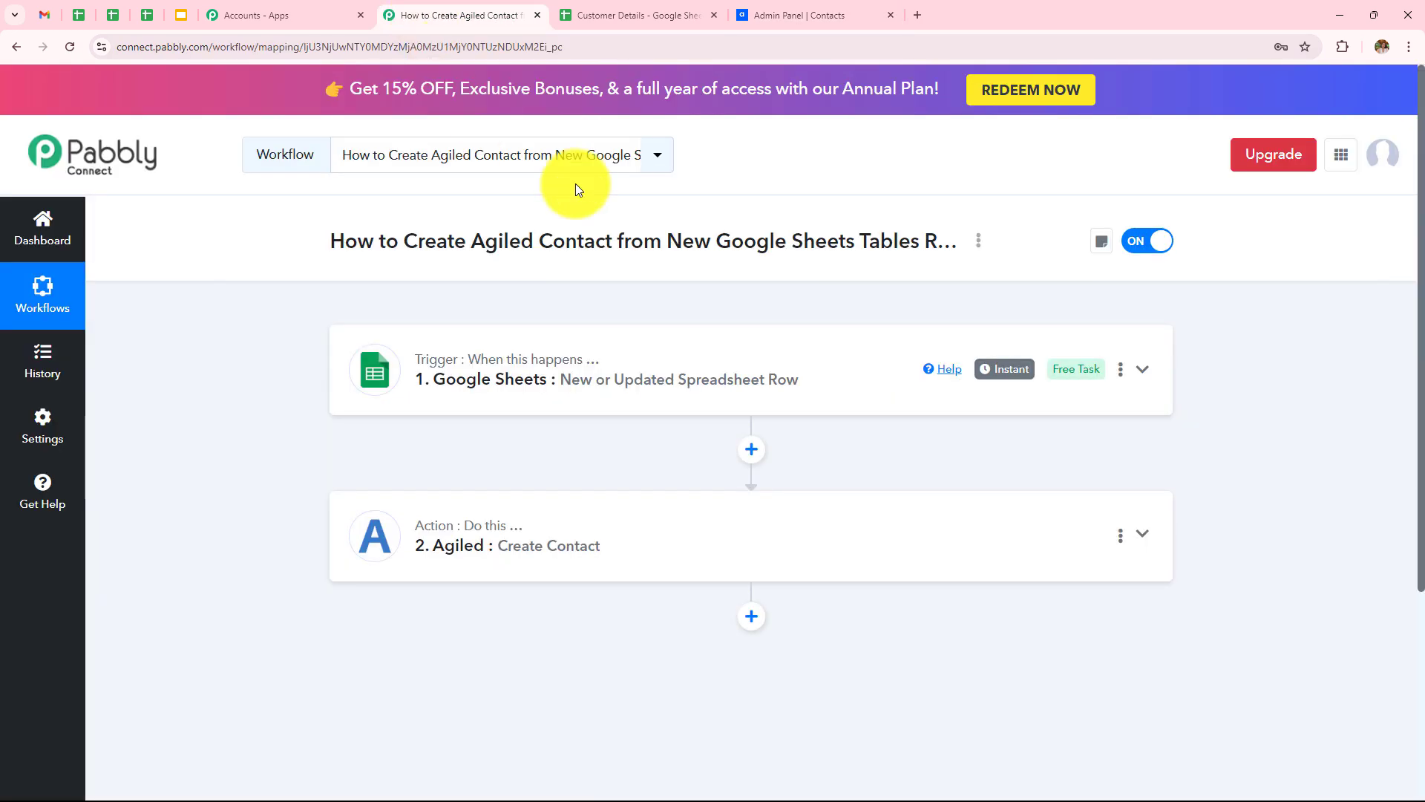